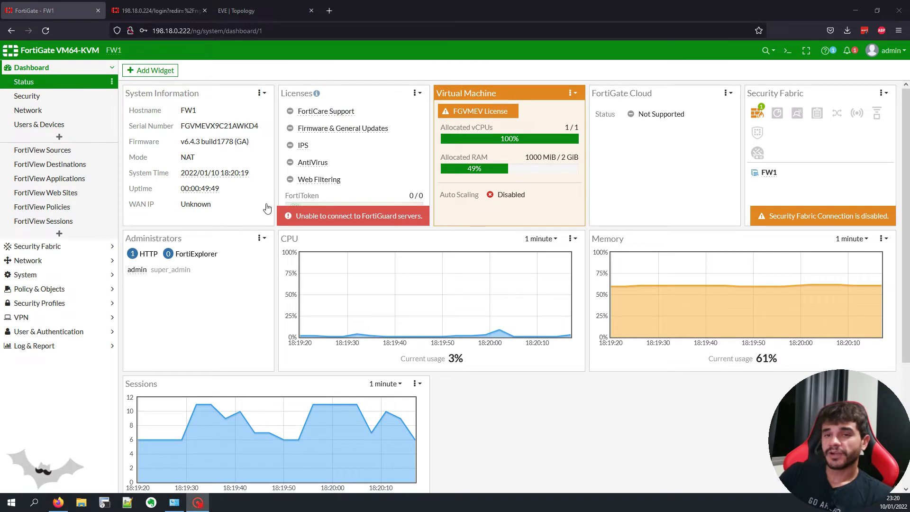
Step: Expand the VPN menu in FW1's sidebar
{"action": "left_click", "coordinate": [71, 317]}
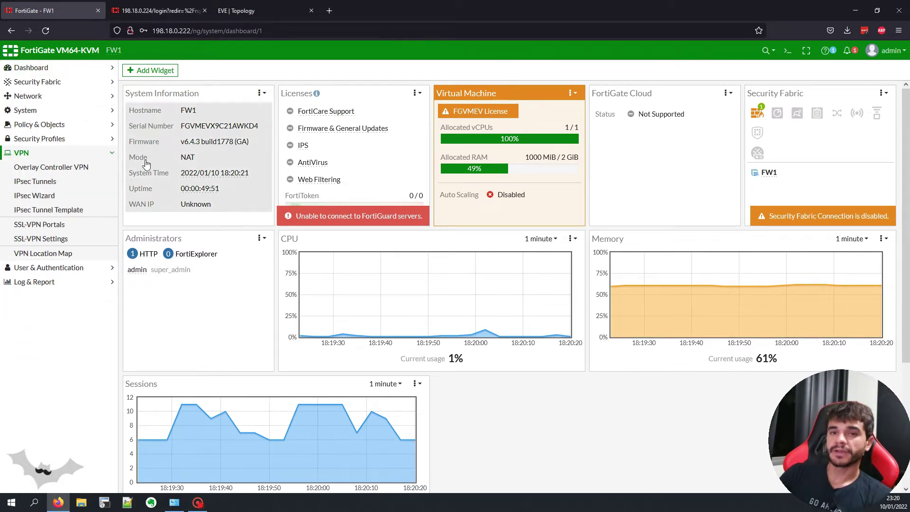
Step: Start a new custom IPsec tunnel named VPN-TO-FW2-01
{"action": "left_click", "coordinate": [82, 182]}
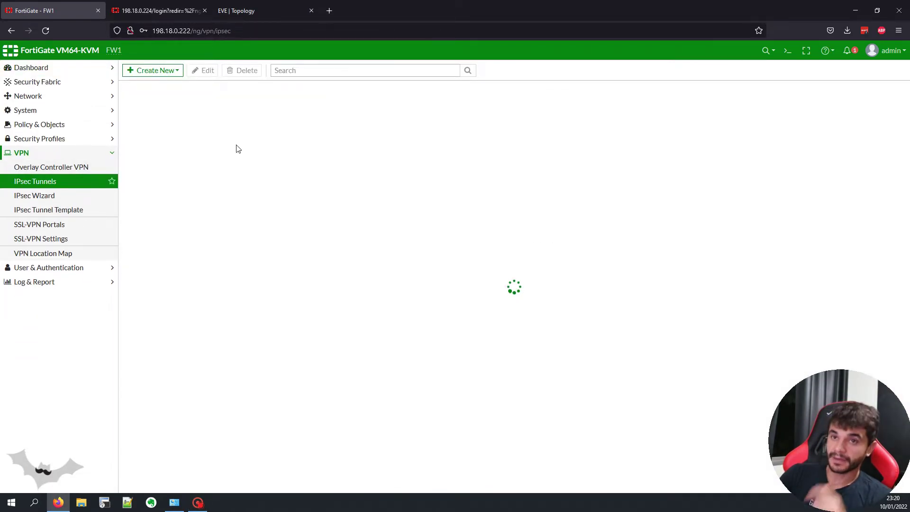
{"action": "left_click", "coordinate": [173, 71]}
{"action": "left_click", "coordinate": [172, 84]}
{"action": "left_click", "coordinate": [254, 117]}
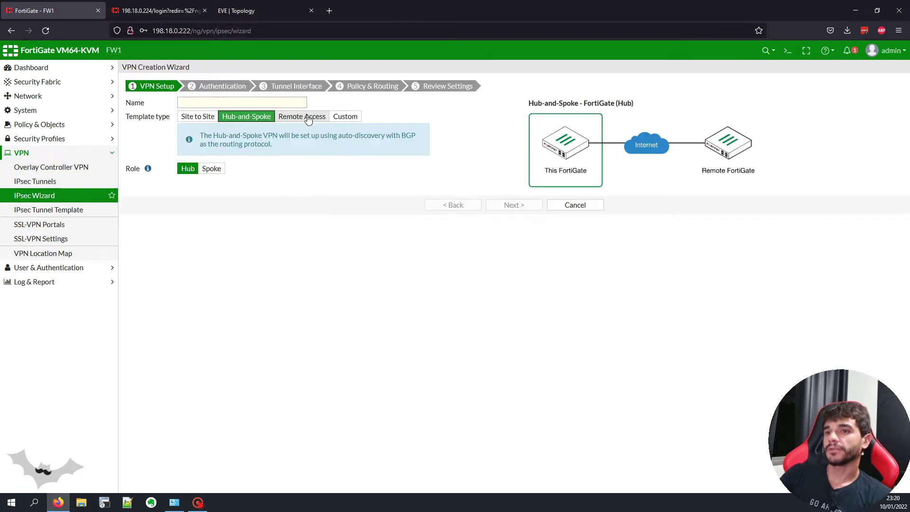
{"action": "left_click", "coordinate": [316, 117]}
{"action": "left_click", "coordinate": [370, 118]}
{"action": "left_click", "coordinate": [242, 102]}
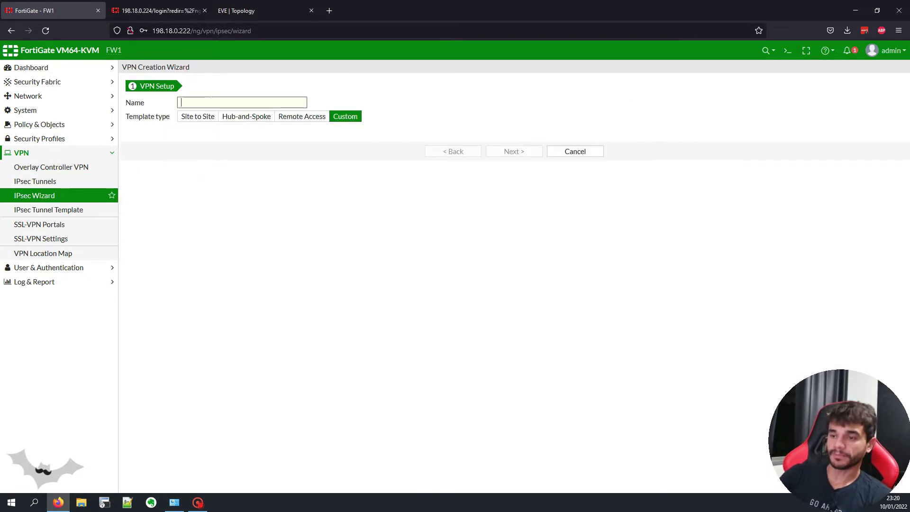
{"action": "type", "text": "vp"}
{"action": "key", "text": "BackSpace"}
{"action": "key", "text": "BackSpace"}
{"action": "type", "text": "VON"}
{"action": "type", "text": "PN-T"}
{"action": "type", "text": "O"}
{"action": "type", "text": "-FW2-01"}
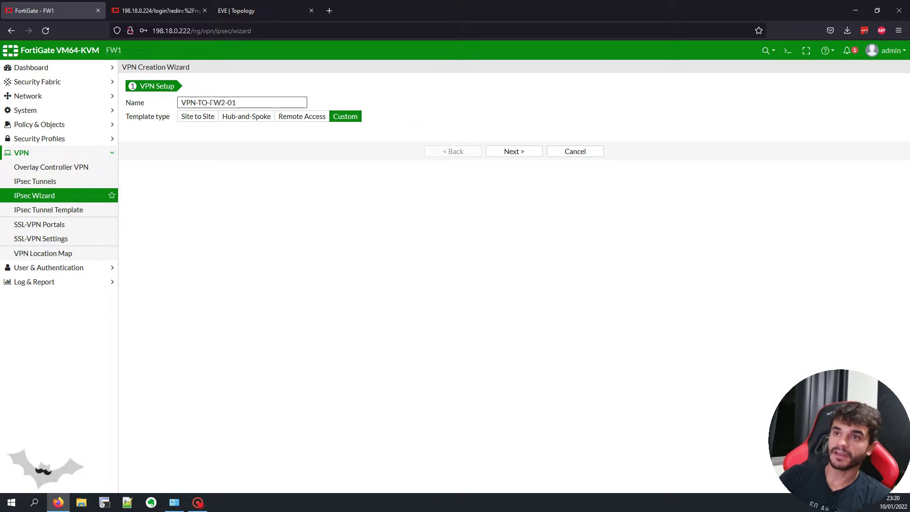
{"action": "triple_click", "coordinate": [211, 103]}
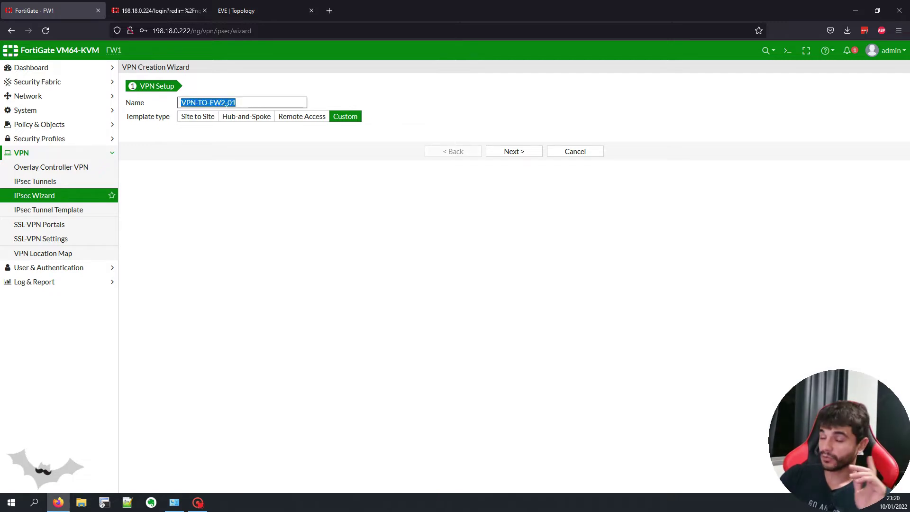
{"action": "left_click", "coordinate": [512, 151]}
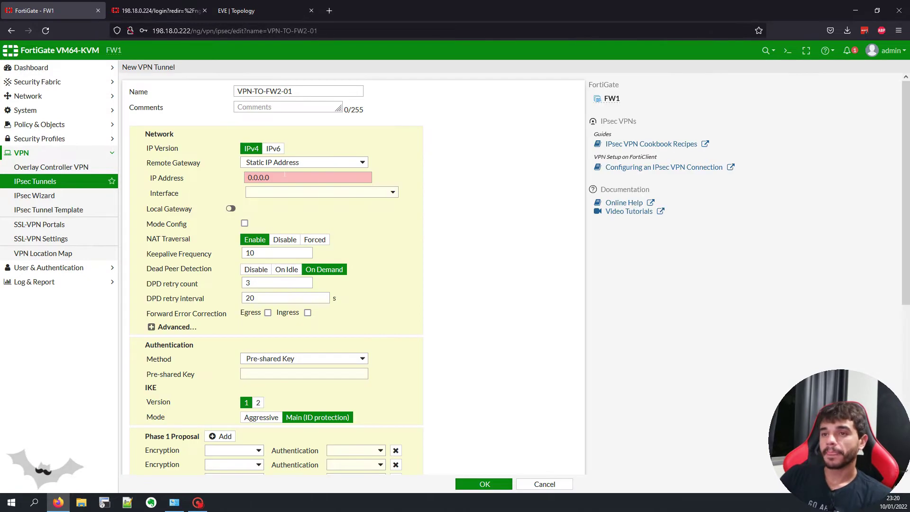
Step: Set the tunnel's remote gateway IP to FW2's address 100.65.0.6
{"action": "triple_click", "coordinate": [278, 178]}
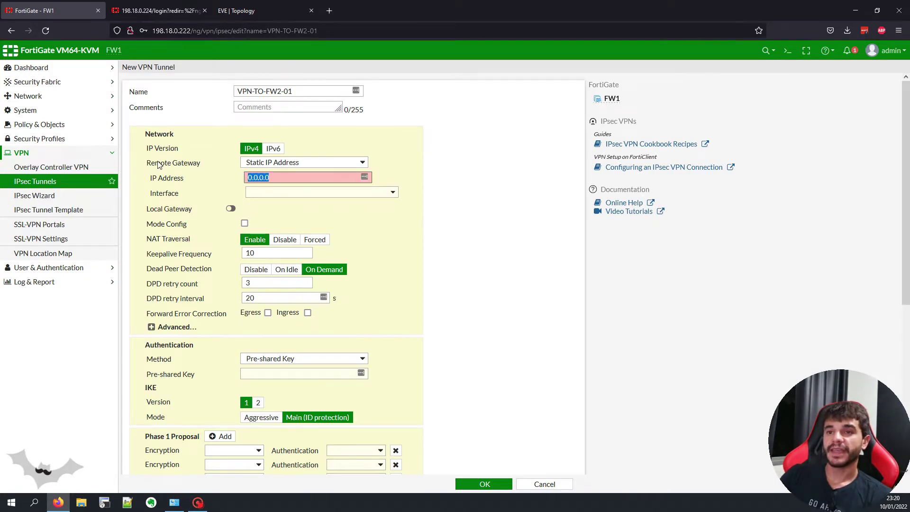
{"action": "left_click", "coordinate": [240, 10]}
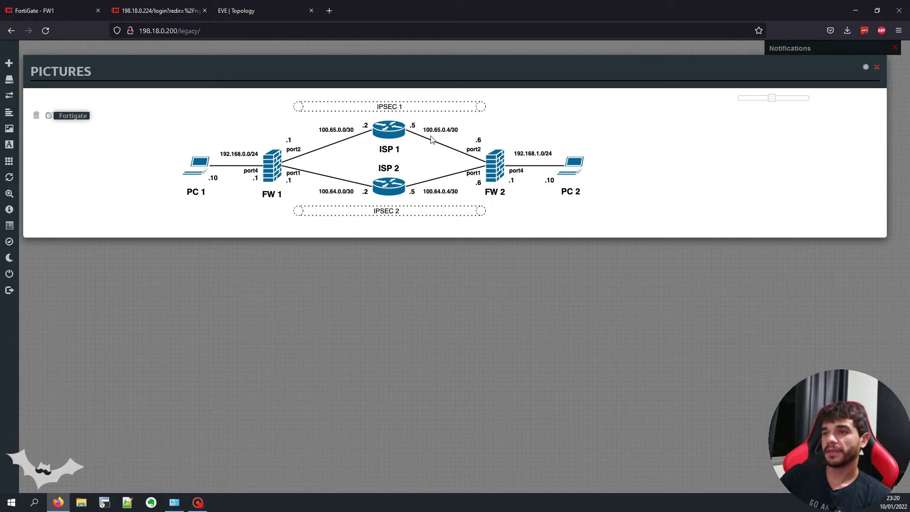
{"action": "left_click", "coordinate": [38, 10]}
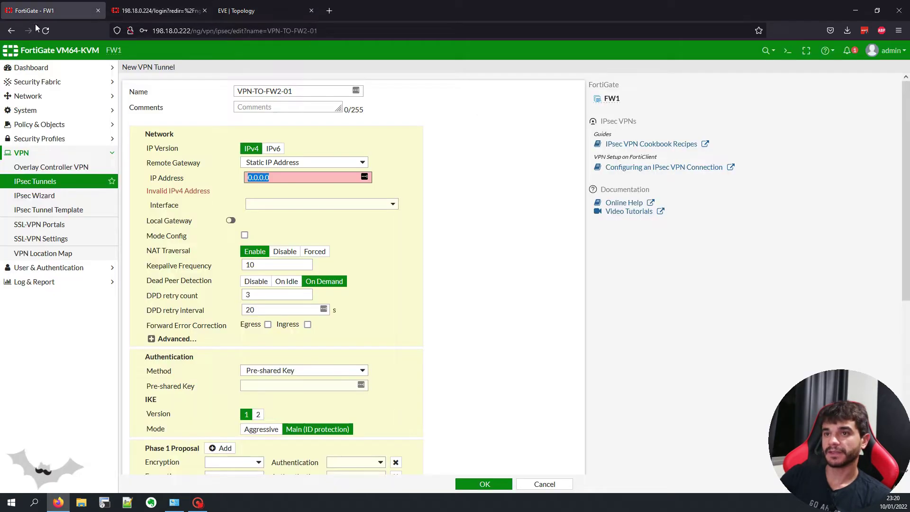
{"action": "left_click", "coordinate": [319, 178]}
{"action": "key", "text": "ctrl+a"}
{"action": "type", "text": "100"}
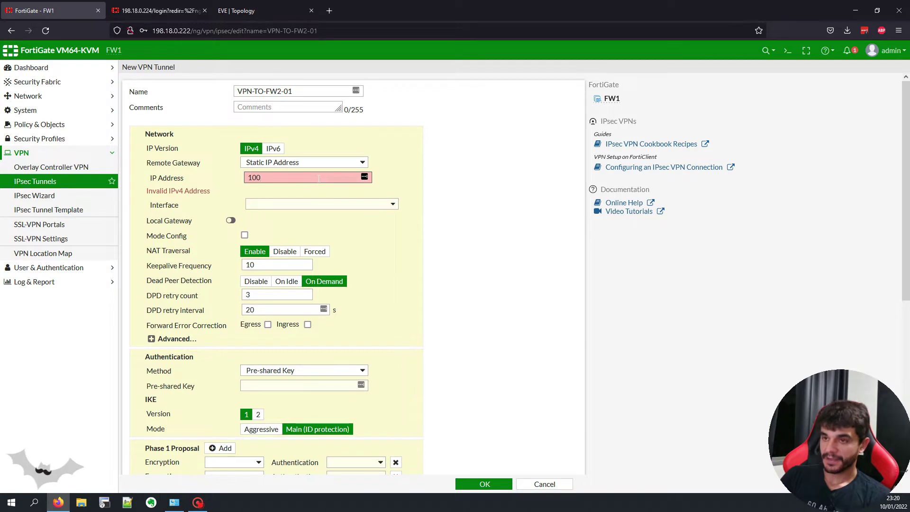
{"action": "type", "text": ".65.0.6"}
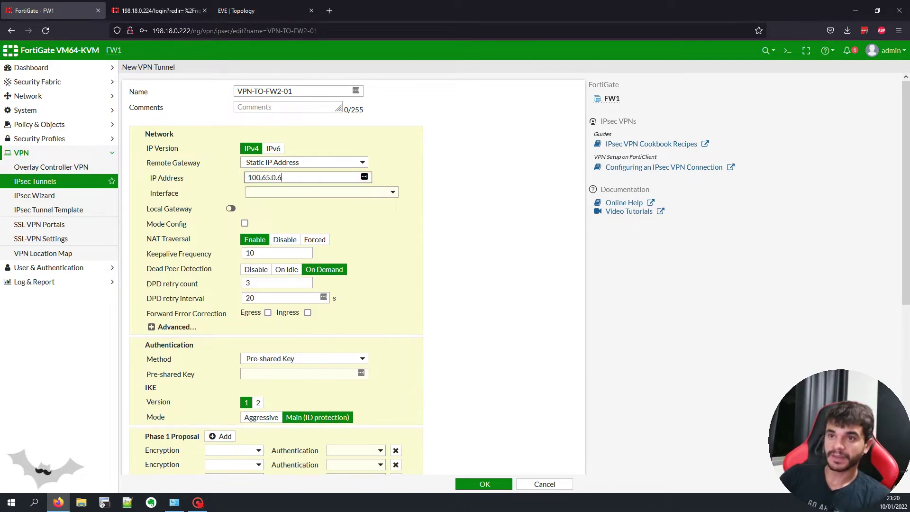
Step: Bind the tunnel to port2 and disable NAT traversal
{"action": "left_click", "coordinate": [314, 193]}
{"action": "left_click", "coordinate": [236, 10]}
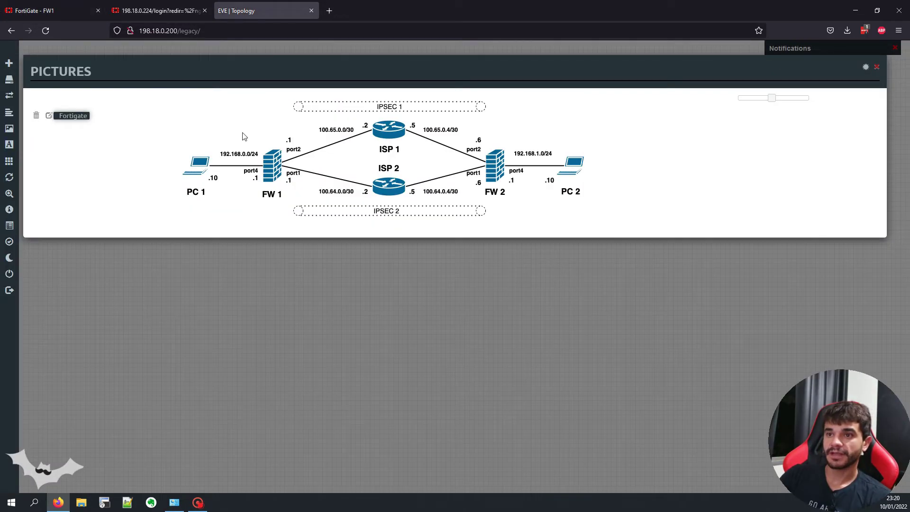
{"action": "left_click", "coordinate": [76, 10]}
{"action": "left_click", "coordinate": [288, 228]}
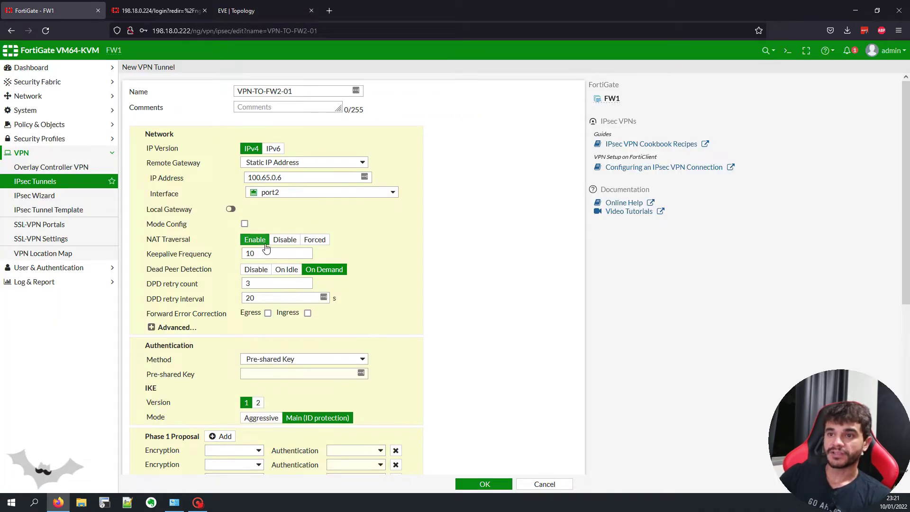
{"action": "left_click", "coordinate": [285, 239]}
Step: Enter the tunnel's pre-shared key and switch to IKE version 2
{"action": "scroll", "coordinate": [404, 240], "scroll_direction": "down", "scroll_amount": 3}
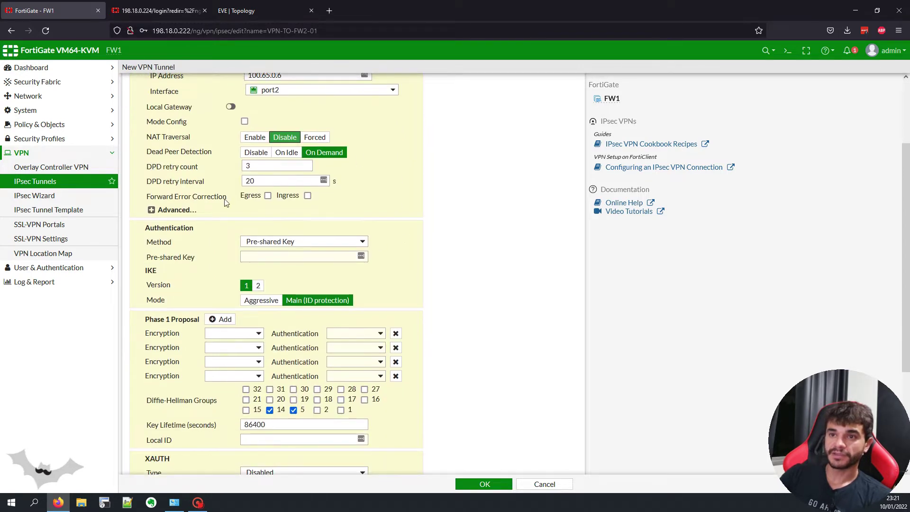
{"action": "left_click", "coordinate": [284, 256]}
{"action": "type", "text": "123456"}
{"action": "left_click", "coordinate": [377, 256]}
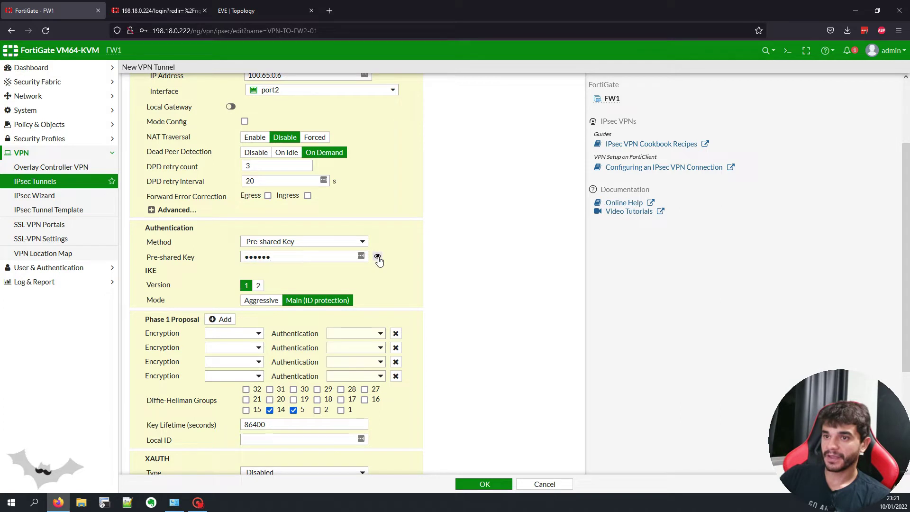
{"action": "left_click", "coordinate": [258, 285]}
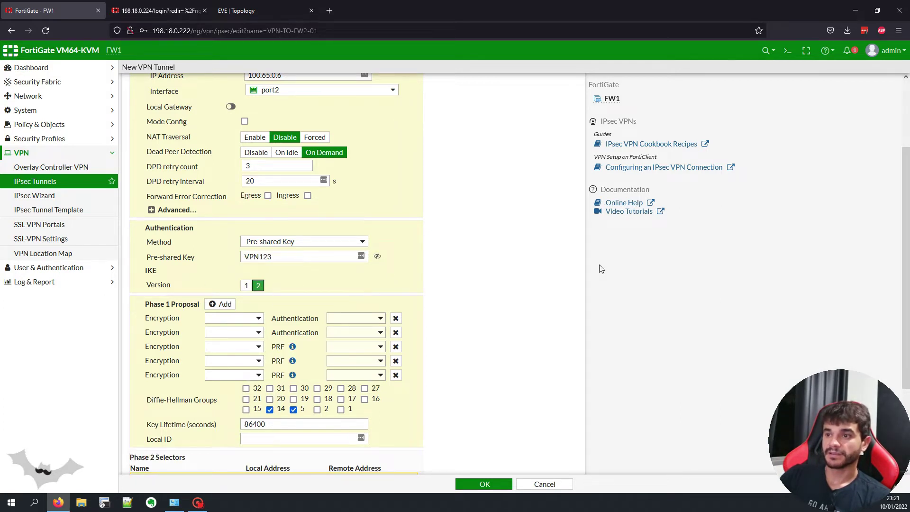
Step: Reduce Phase 1 to a single DES/SHA256 proposal with DH group 14 only
{"action": "scroll", "coordinate": [428, 275], "scroll_direction": "down", "scroll_amount": 1}
{"action": "left_click", "coordinate": [396, 267]}
{"action": "left_click", "coordinate": [396, 267]}
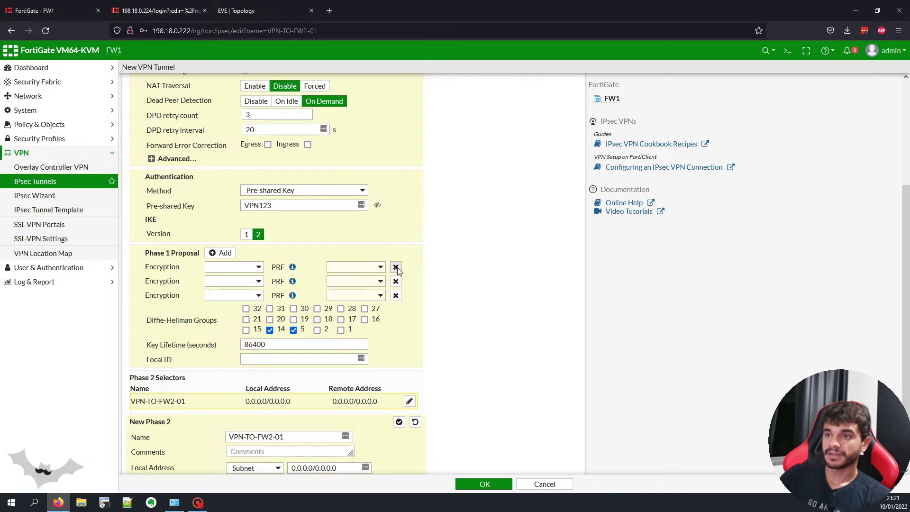
{"action": "left_click", "coordinate": [396, 267]}
{"action": "left_click", "coordinate": [396, 267]}
{"action": "left_click", "coordinate": [256, 268]}
{"action": "left_click", "coordinate": [221, 293]}
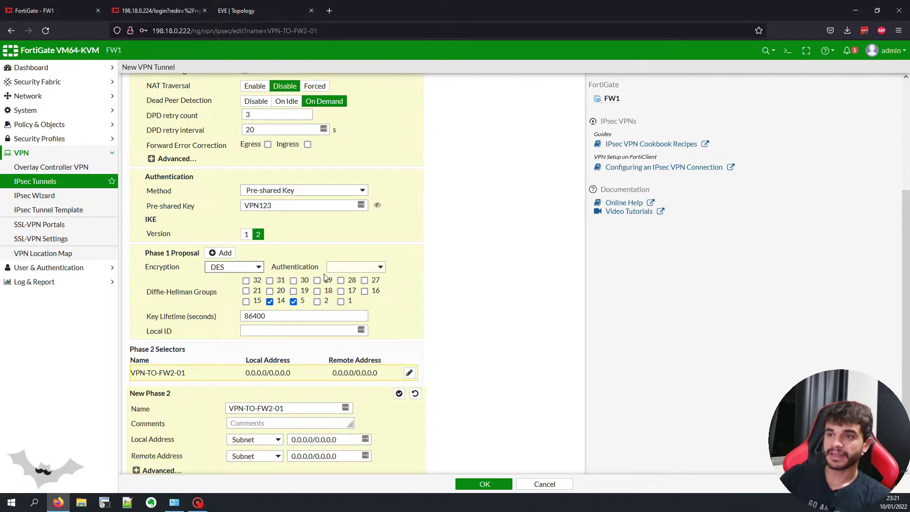
{"action": "left_click", "coordinate": [353, 267]}
{"action": "left_click", "coordinate": [342, 321]}
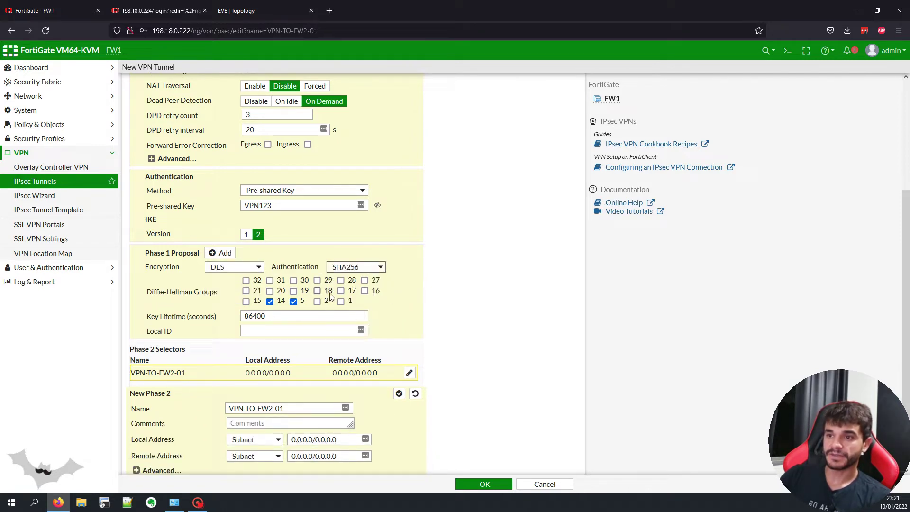
{"action": "left_click", "coordinate": [294, 302]}
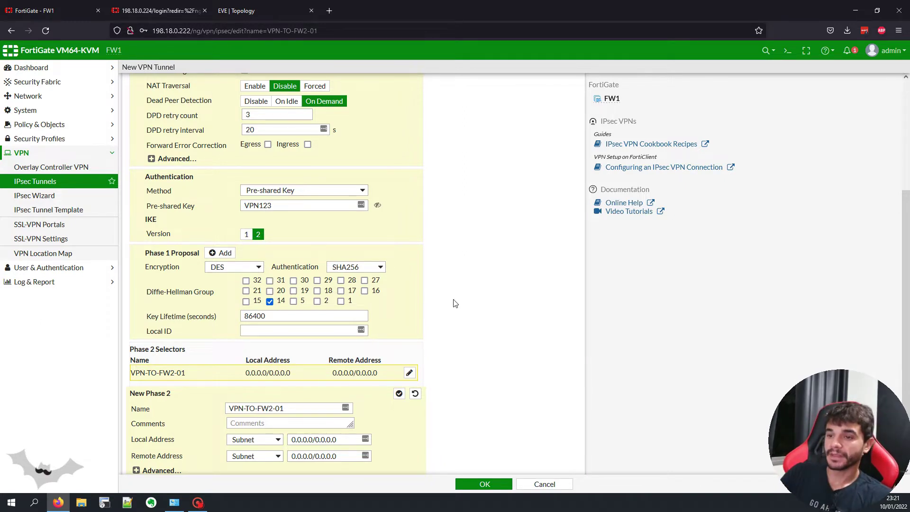
{"action": "scroll", "coordinate": [449, 313], "scroll_direction": "down", "scroll_amount": 1}
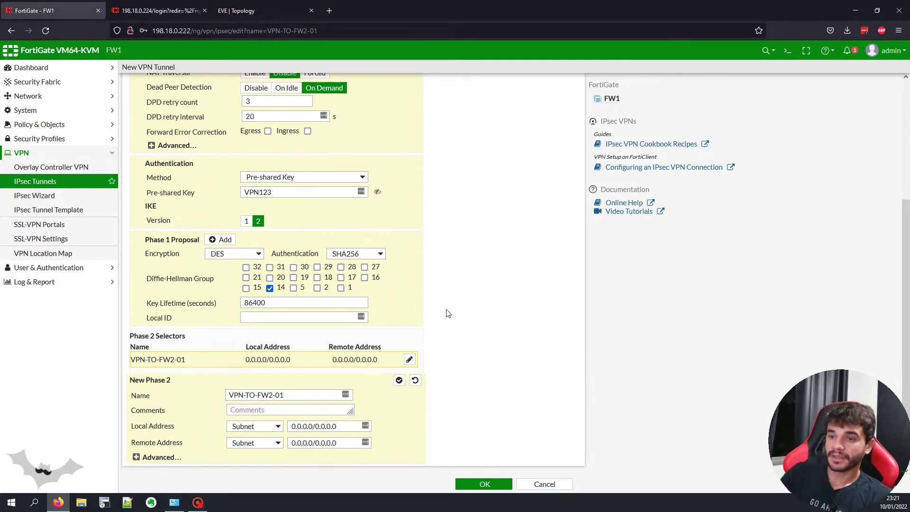
Step: Reduce Phase 2 to a single DES/SHA256 proposal with DH group 14 only
{"action": "left_click", "coordinate": [171, 457]}
{"action": "scroll", "coordinate": [238, 374], "scroll_direction": "down", "scroll_amount": 2}
{"action": "left_click", "coordinate": [237, 396]}
{"action": "left_click", "coordinate": [237, 396]}
{"action": "left_click", "coordinate": [237, 396]}
{"action": "left_click", "coordinate": [237, 397]}
{"action": "left_click", "coordinate": [237, 397]}
{"action": "left_click", "coordinate": [236, 397]}
{"action": "left_click", "coordinate": [220, 383]}
{"action": "left_click", "coordinate": [211, 420]}
{"action": "left_click", "coordinate": [334, 383]}
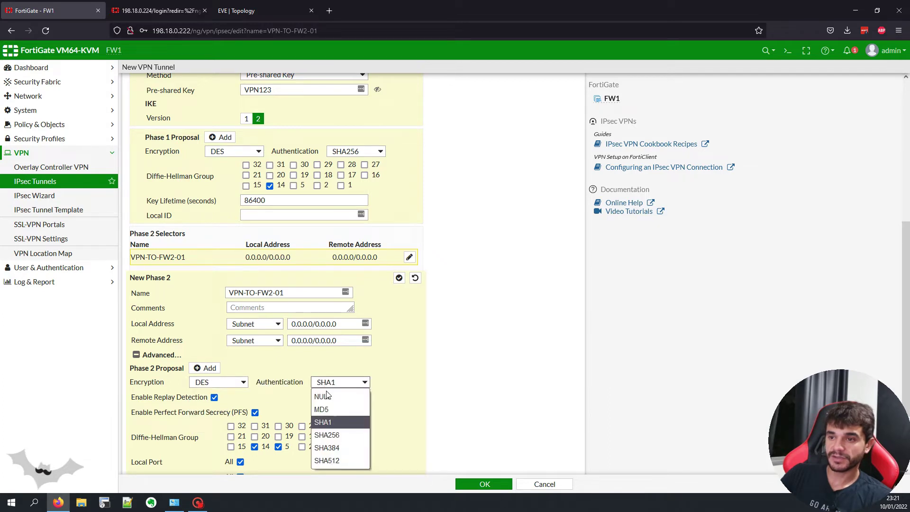
{"action": "left_click", "coordinate": [338, 423]}
{"action": "left_click", "coordinate": [280, 447]}
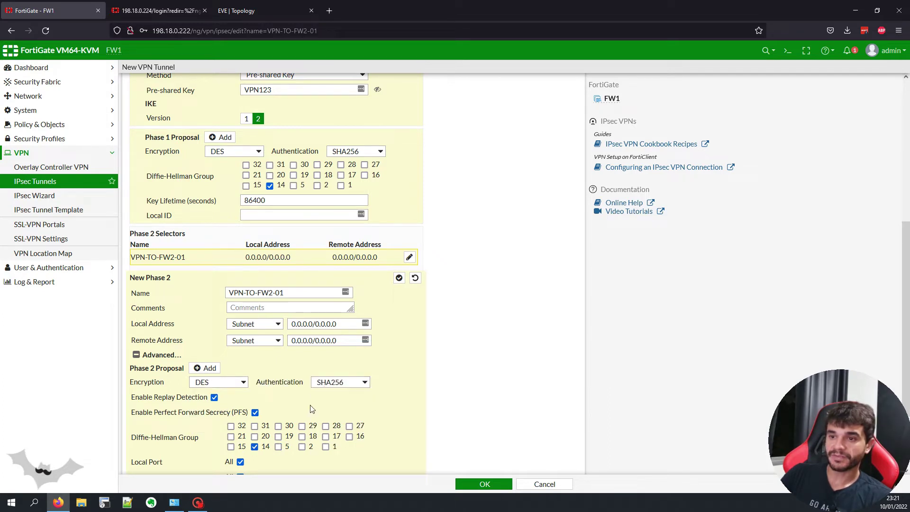
Step: Review the tunnel settings and save VPN-TO-FW2-01
{"action": "scroll", "coordinate": [407, 329], "scroll_direction": "down", "scroll_amount": 2}
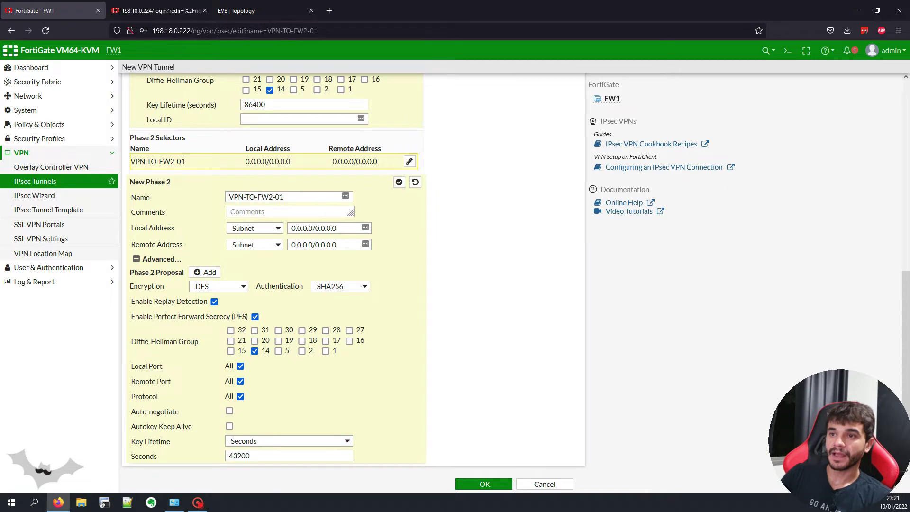
{"action": "scroll", "coordinate": [456, 305], "scroll_direction": "up", "scroll_amount": 8}
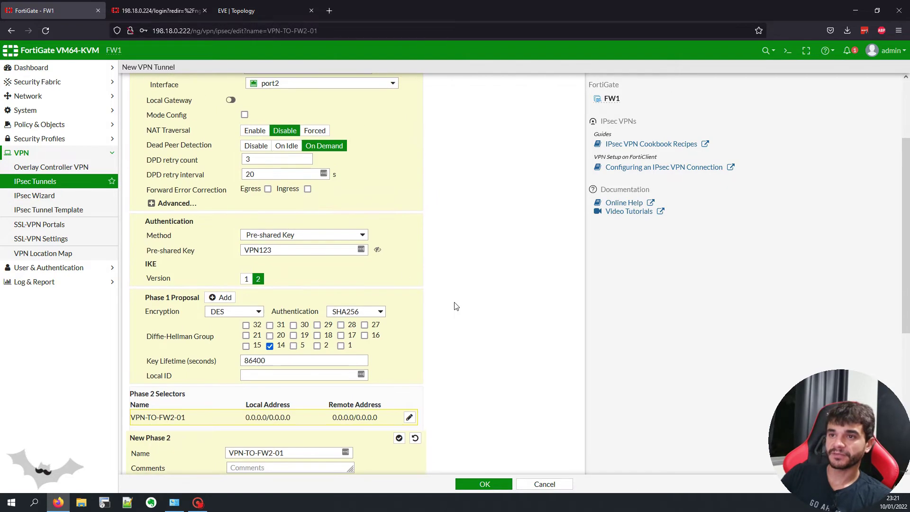
{"action": "scroll", "coordinate": [456, 305], "scroll_direction": "down", "scroll_amount": 8}
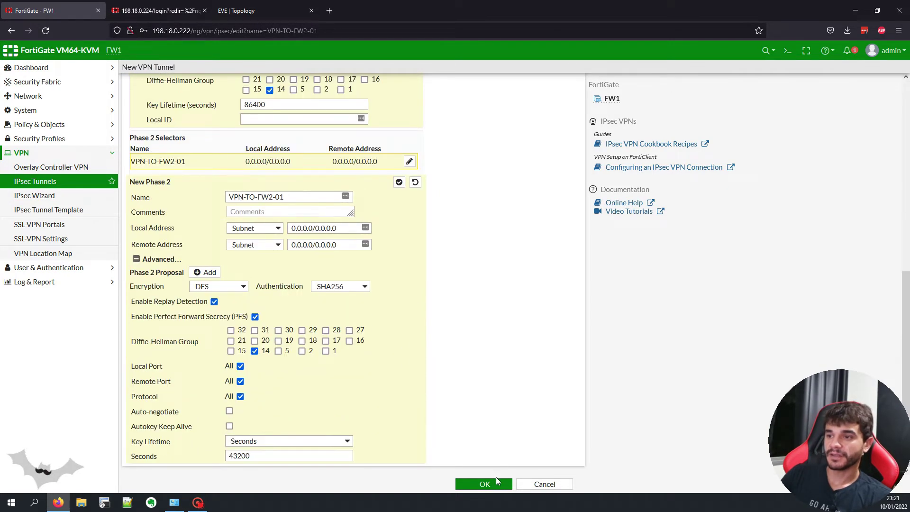
{"action": "scroll", "coordinate": [486, 359], "scroll_direction": "up", "scroll_amount": 8}
{"action": "scroll", "coordinate": [485, 358], "scroll_direction": "down", "scroll_amount": 8}
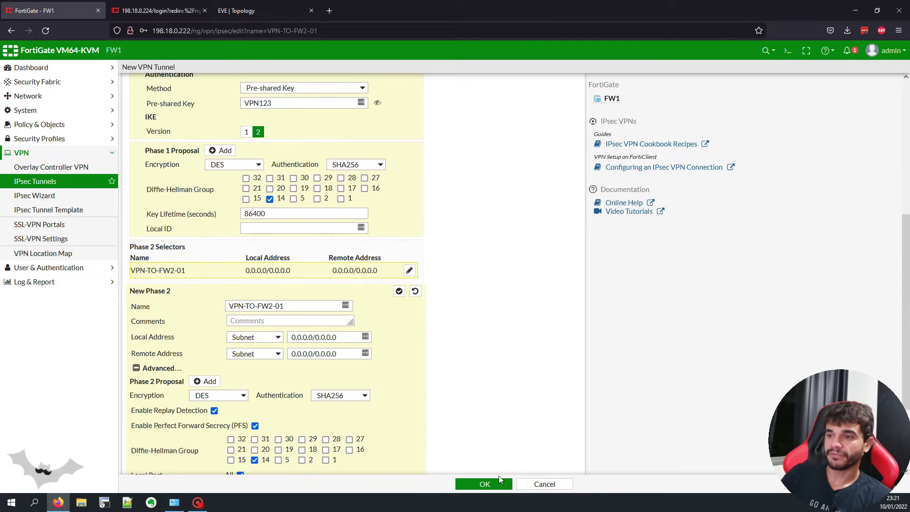
{"action": "left_click", "coordinate": [497, 485]}
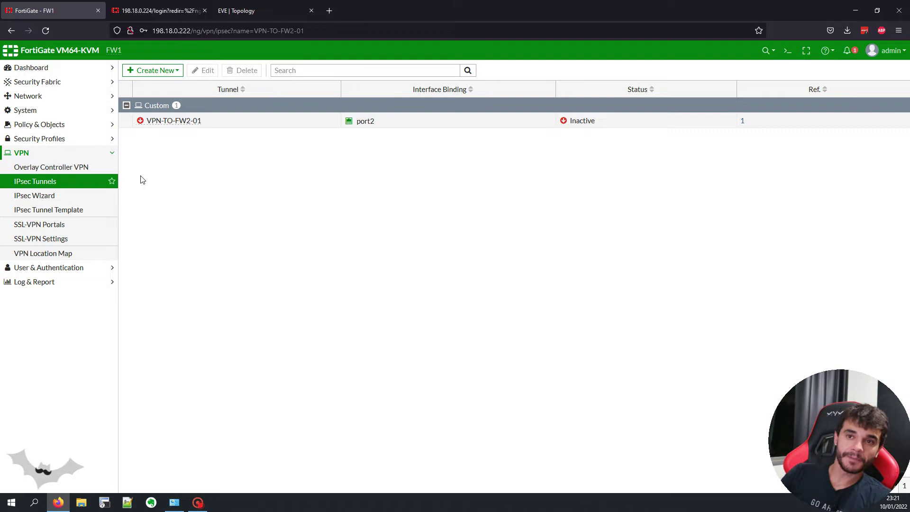
Step: Create zone VPN with the VPN-TO-FW2-01 tunnel interface as its only member
{"action": "left_click", "coordinate": [87, 95]}
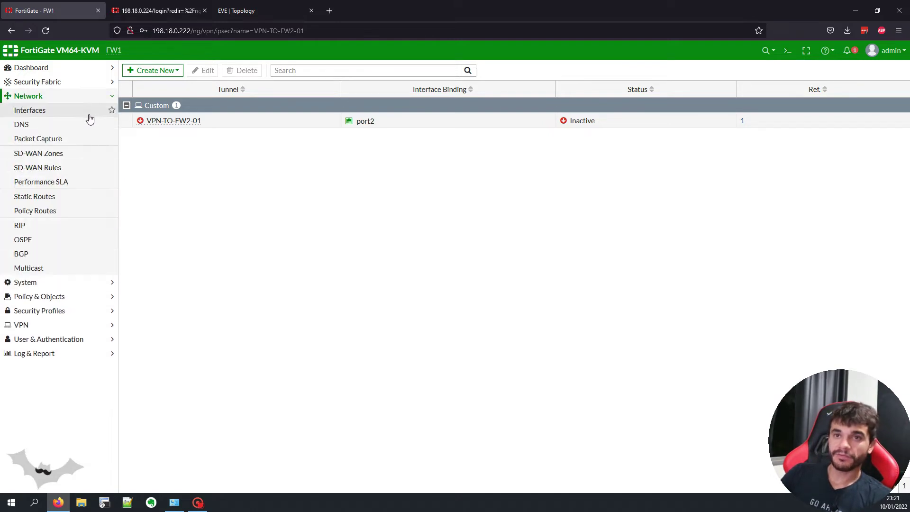
{"action": "left_click", "coordinate": [90, 117]}
{"action": "left_click", "coordinate": [175, 127]}
{"action": "left_click", "coordinate": [167, 153]}
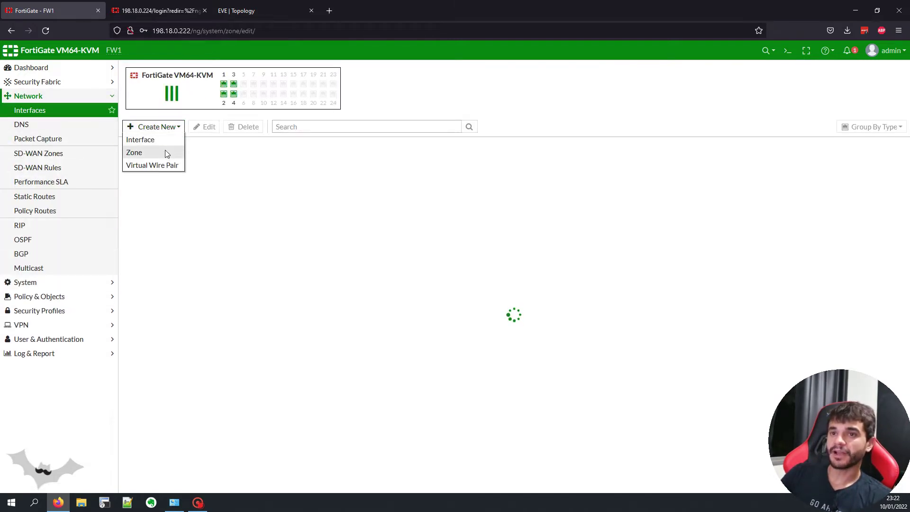
{"action": "left_click", "coordinate": [260, 89]}
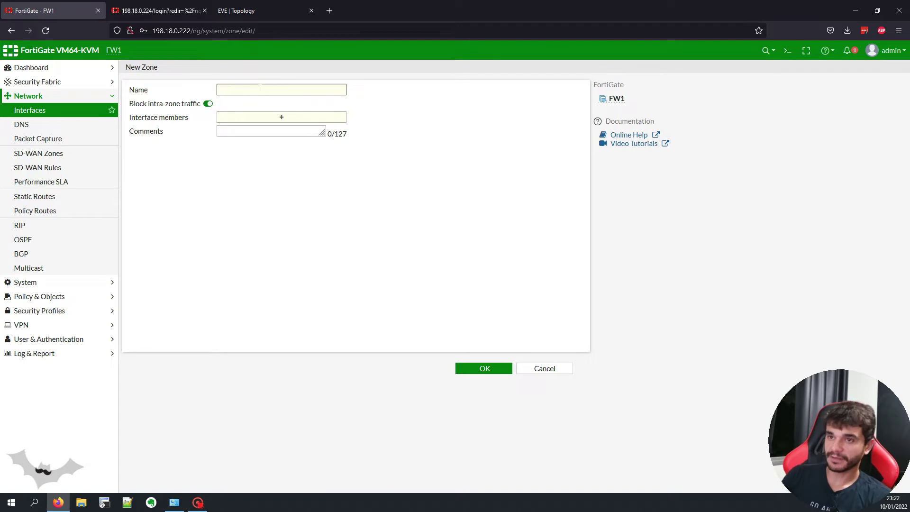
{"action": "type", "text": "vpn"}
{"action": "key", "text": "BackSpace"}
{"action": "key", "text": "BackSpace"}
{"action": "key", "text": "BackSpace"}
{"action": "type", "text": "VPN"}
{"action": "left_click", "coordinate": [263, 117]}
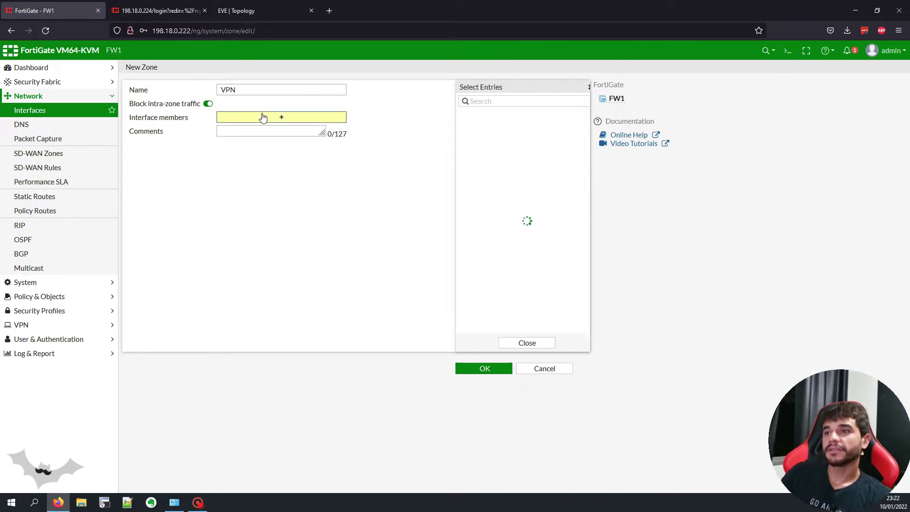
{"action": "left_click", "coordinate": [501, 162]}
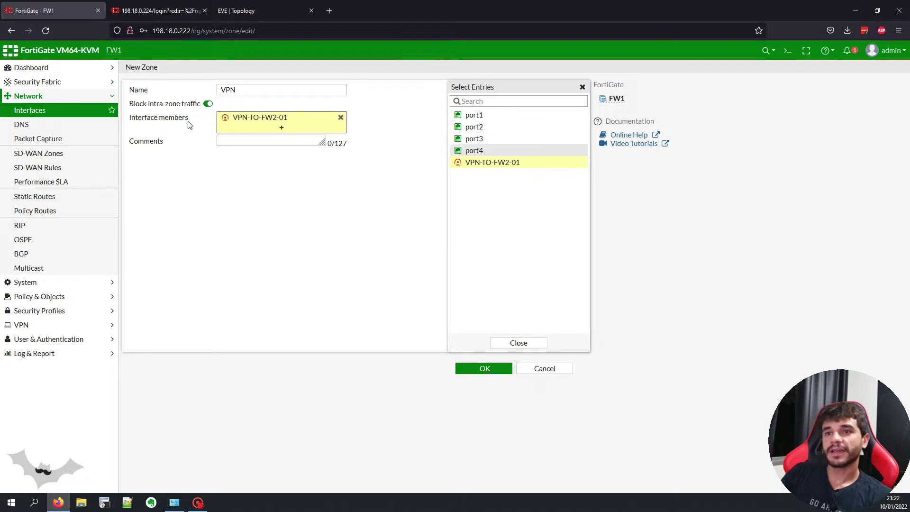
{"action": "left_click", "coordinate": [503, 344]}
{"action": "left_click", "coordinate": [484, 368]}
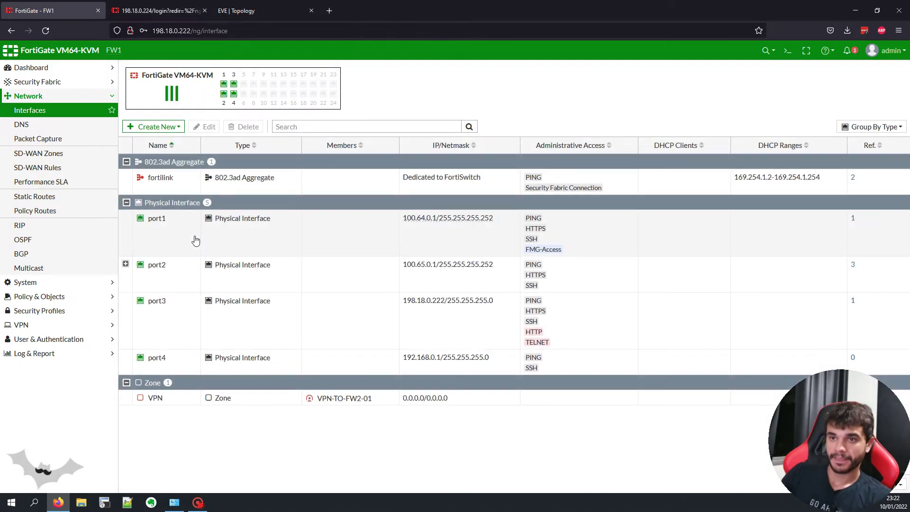
Step: Add a static route for 192.168.1.0/24 out the VPN-TO-FW2-01 tunnel
{"action": "left_click", "coordinate": [60, 199]}
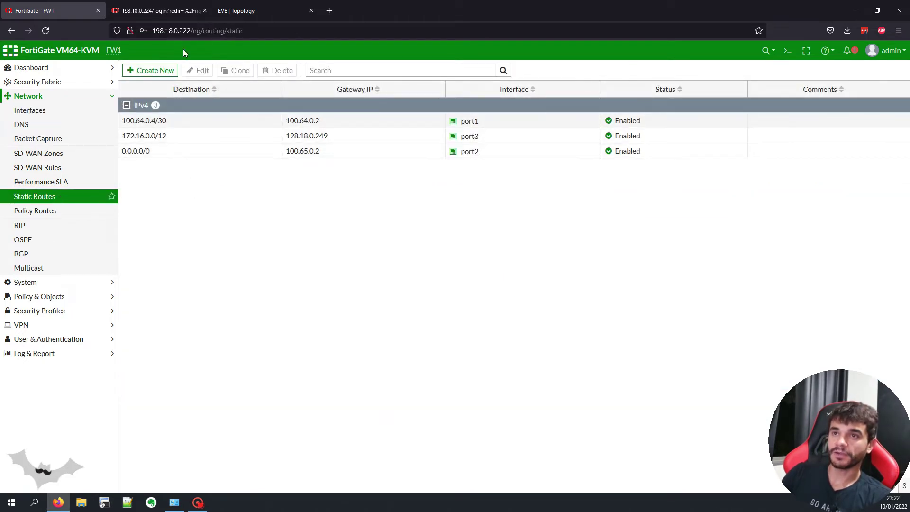
{"action": "left_click", "coordinate": [242, 12]}
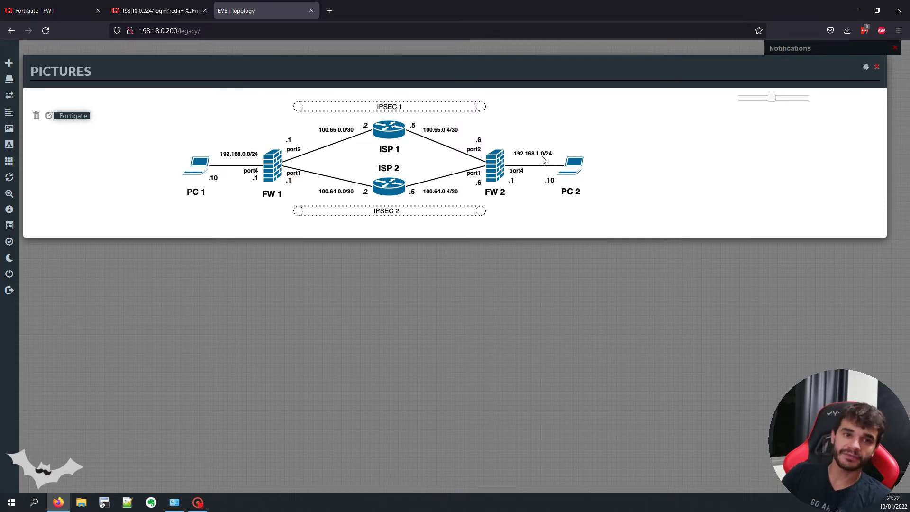
{"action": "left_click", "coordinate": [52, 10]}
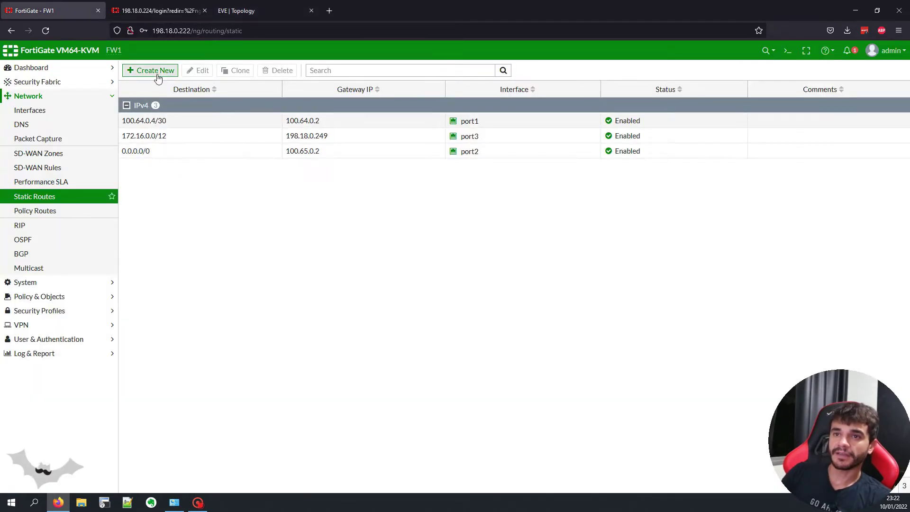
{"action": "left_click", "coordinate": [158, 73]}
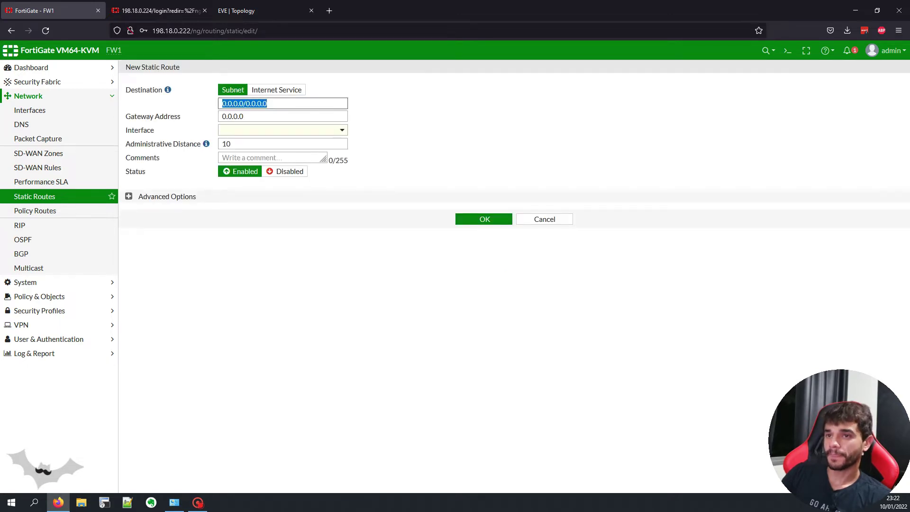
{"action": "type", "text": "192"}
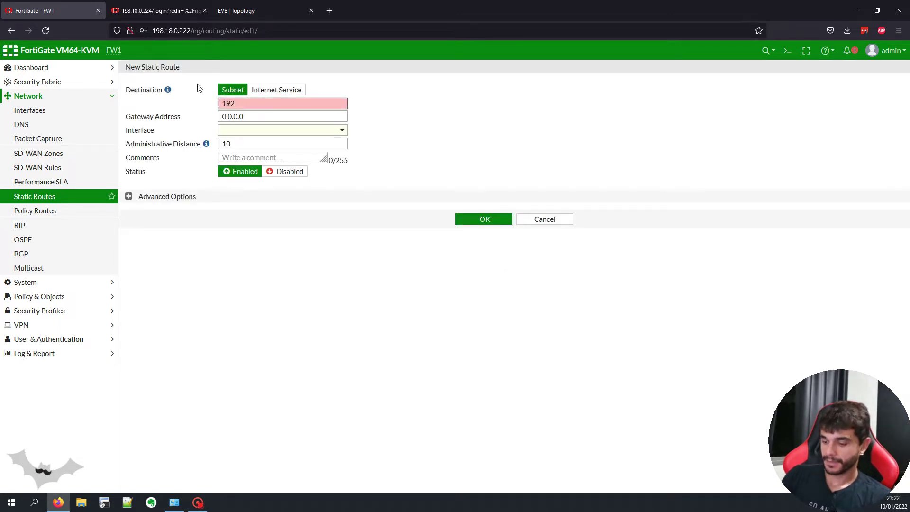
{"action": "type", "text": "168.1.0/24"}
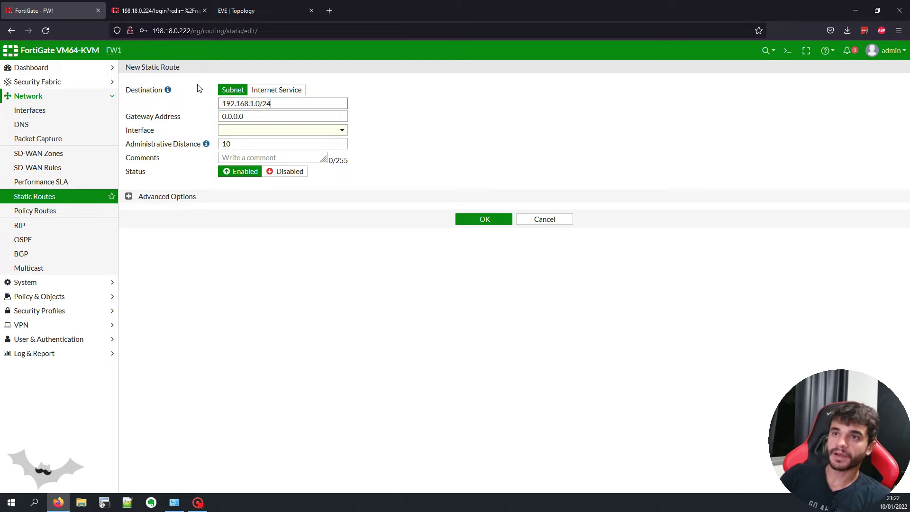
{"action": "left_click", "coordinate": [231, 11]}
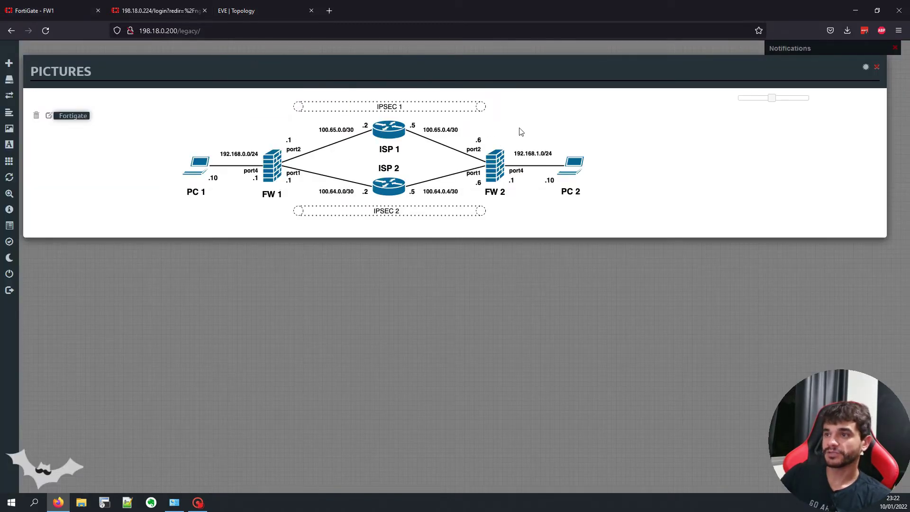
{"action": "left_click", "coordinate": [50, 8]}
{"action": "left_click", "coordinate": [237, 130]}
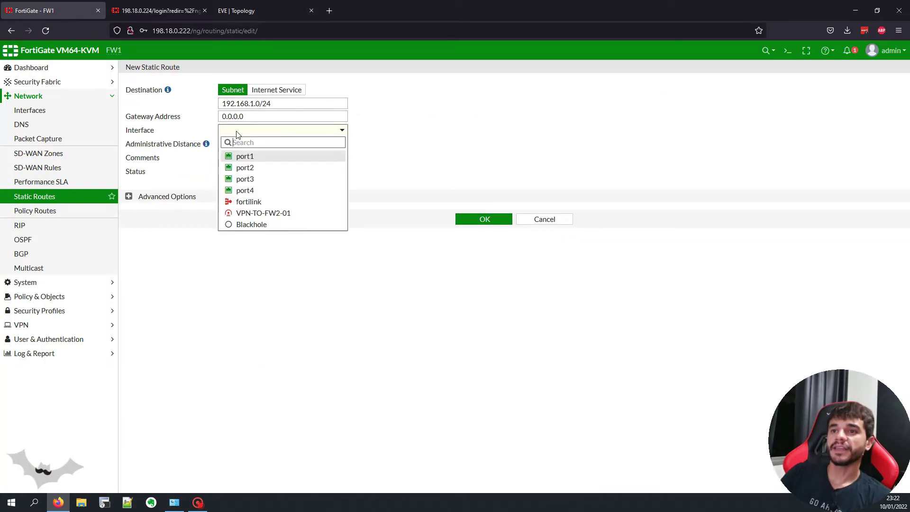
{"action": "left_click", "coordinate": [259, 214]}
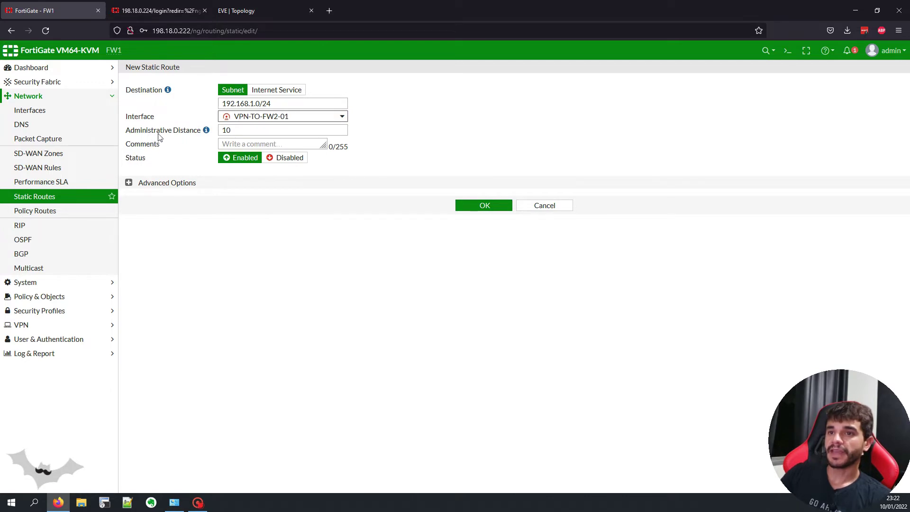
{"action": "key", "text": "Tab"}
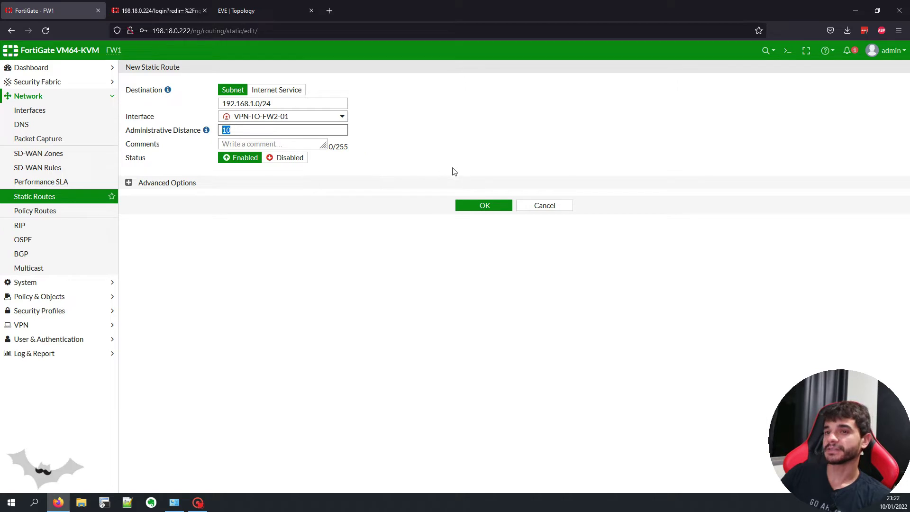
{"action": "left_click", "coordinate": [476, 205]}
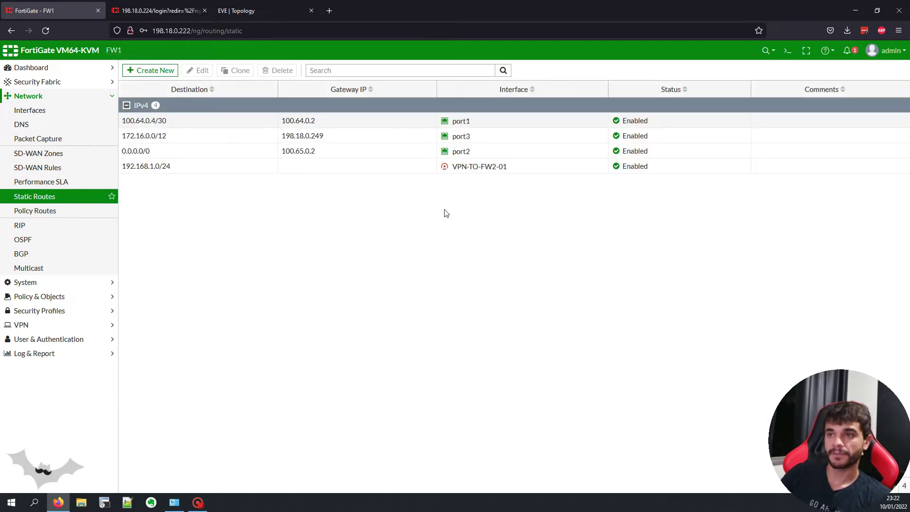
{"action": "left_click", "coordinate": [306, 172]}
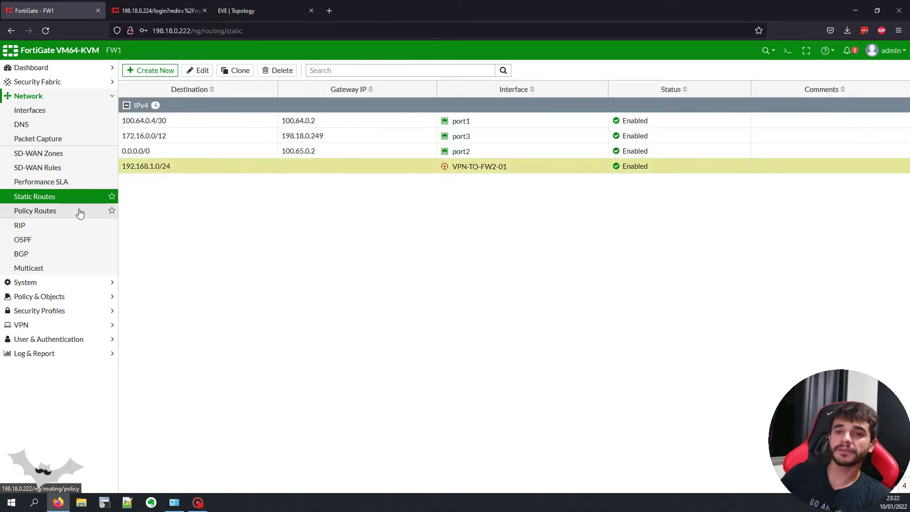
Step: Start a new firewall policy named POLICY-VPN-TO-LAN
{"action": "left_click", "coordinate": [73, 296]}
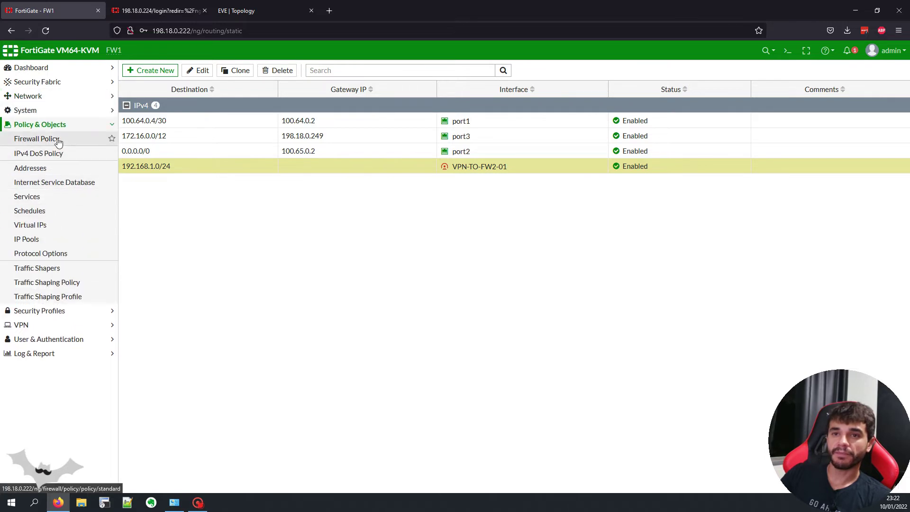
{"action": "left_click", "coordinate": [53, 140]}
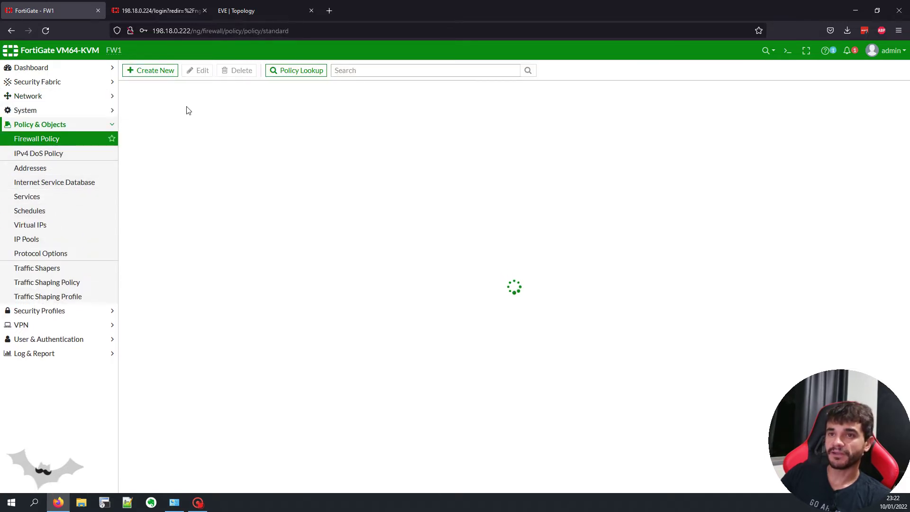
{"action": "left_click", "coordinate": [165, 71]}
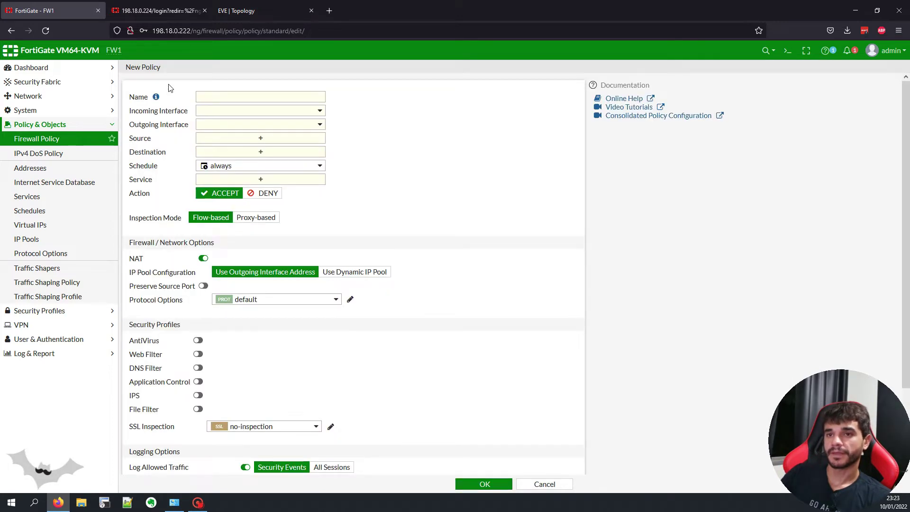
{"action": "left_click", "coordinate": [237, 97]}
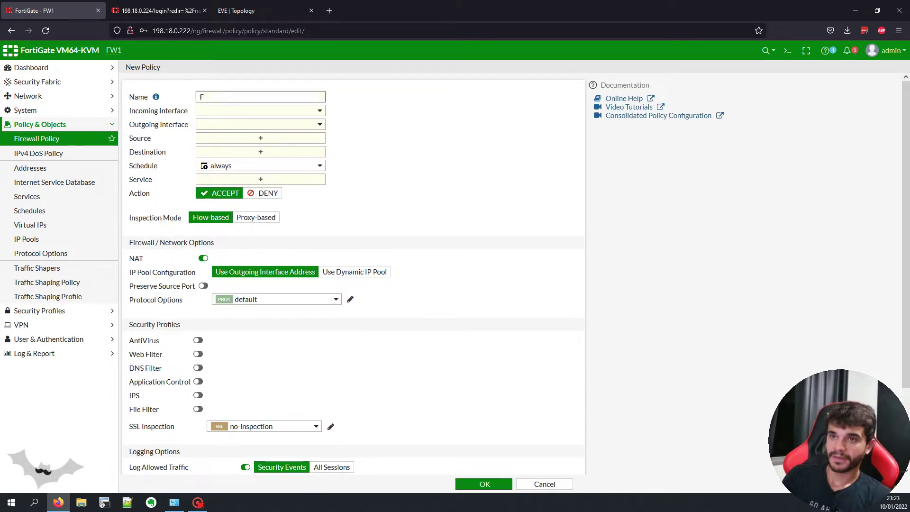
{"action": "type", "text": "POLICY"}
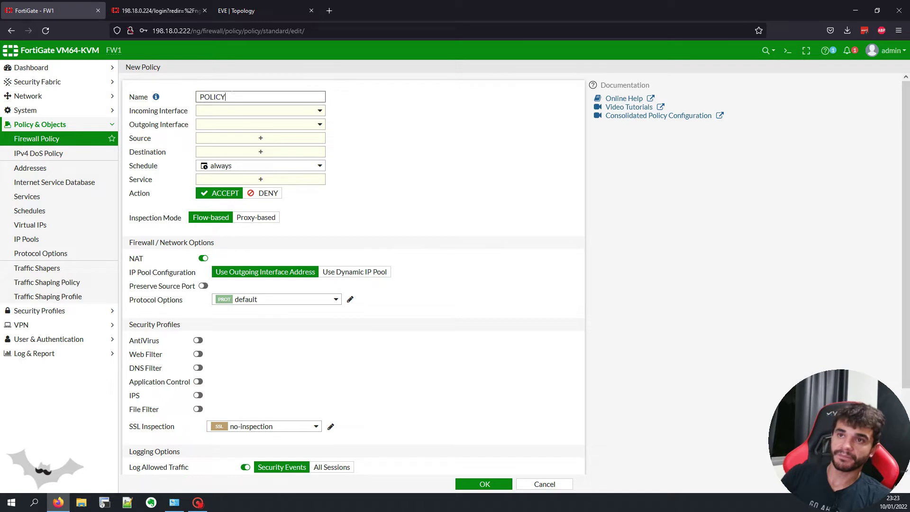
{"action": "key", "text": "BackSpace"}
{"action": "key", "text": "BackSpace"}
{"action": "key", "text": "BackSpace"}
{"action": "key", "text": "BackSpace"}
{"action": "key", "text": "BackSpace"}
{"action": "key", "text": "BackSpace"}
{"action": "key", "text": "BackSpace"}
{"action": "type", "text": "POLIC"}
{"action": "type", "text": "Y-FW"}
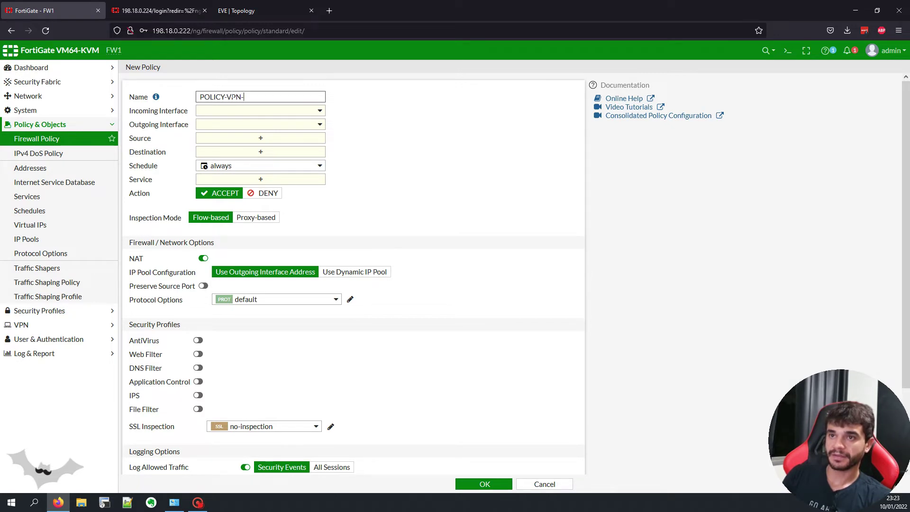
{"action": "type", "text": "VPN-TO-LAN"}
Step: Set the policy's incoming interface to the VPN zone and outgoing to port4
{"action": "left_click", "coordinate": [243, 111]}
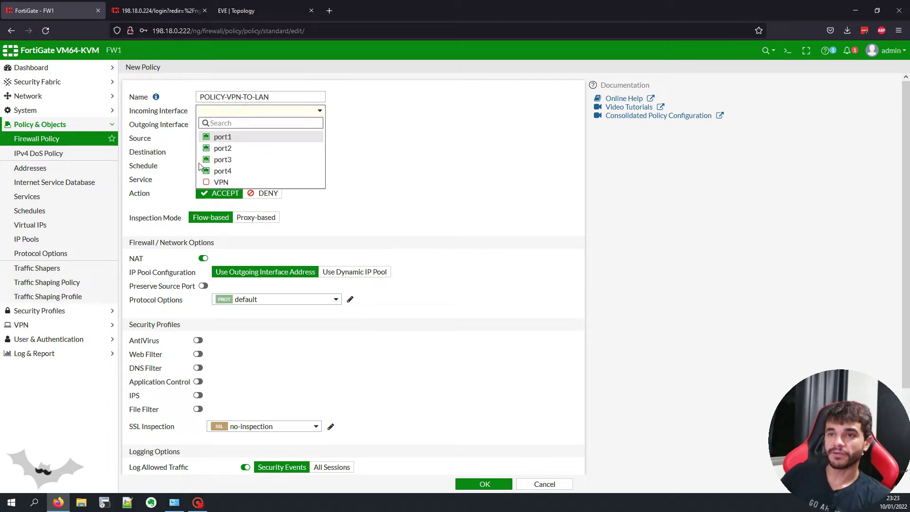
{"action": "left_click", "coordinate": [219, 182]}
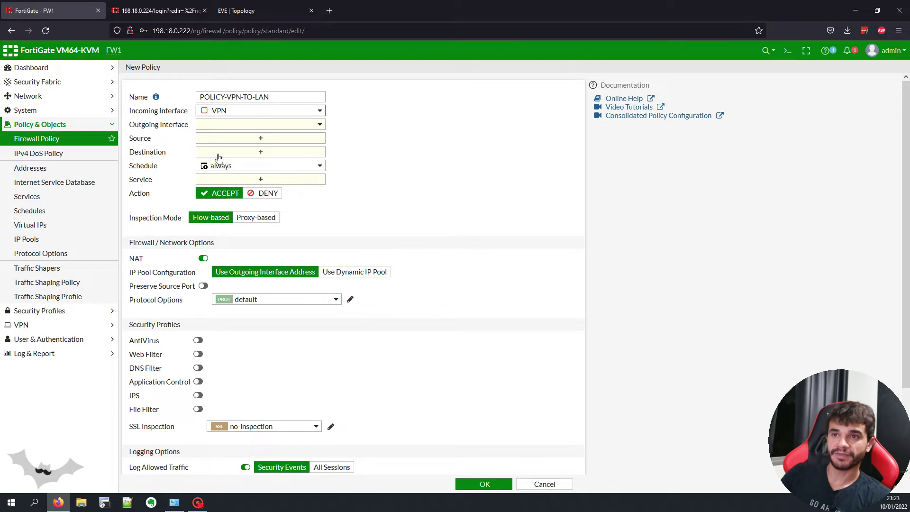
{"action": "left_click", "coordinate": [224, 126]}
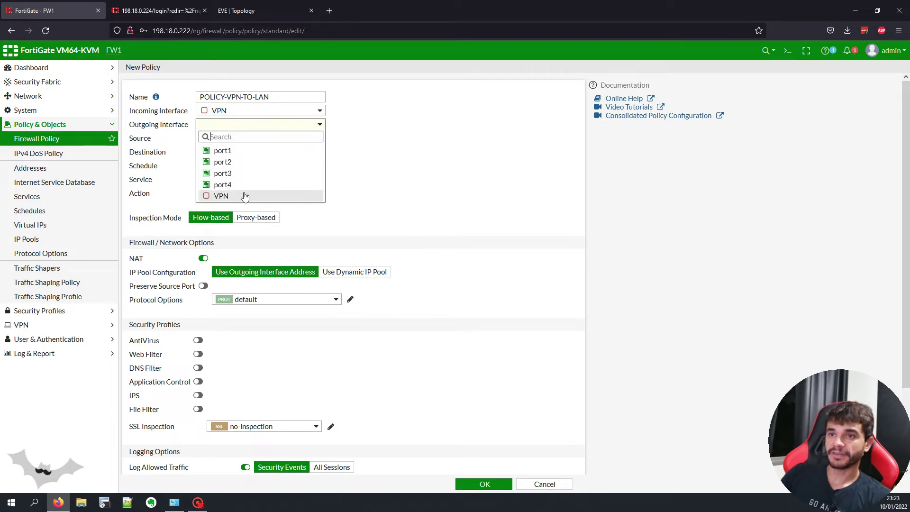
{"action": "left_click", "coordinate": [228, 6]}
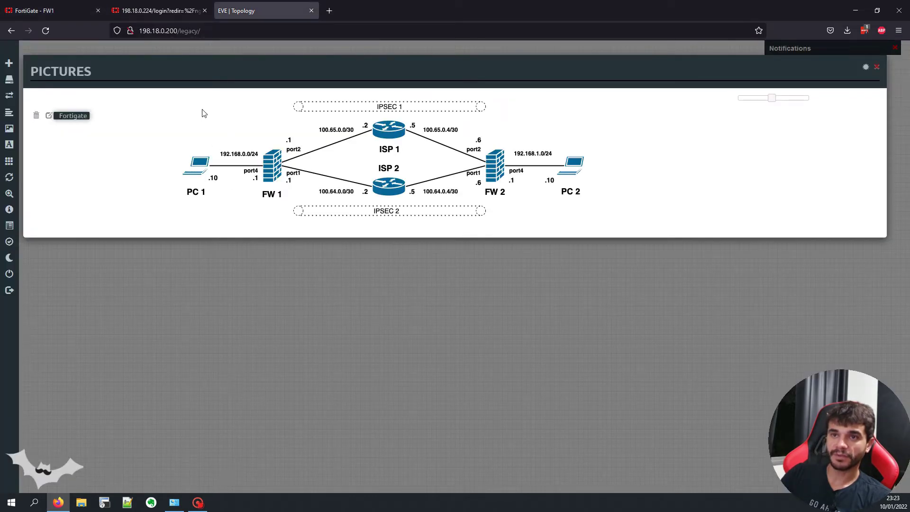
{"action": "left_click", "coordinate": [52, 10]}
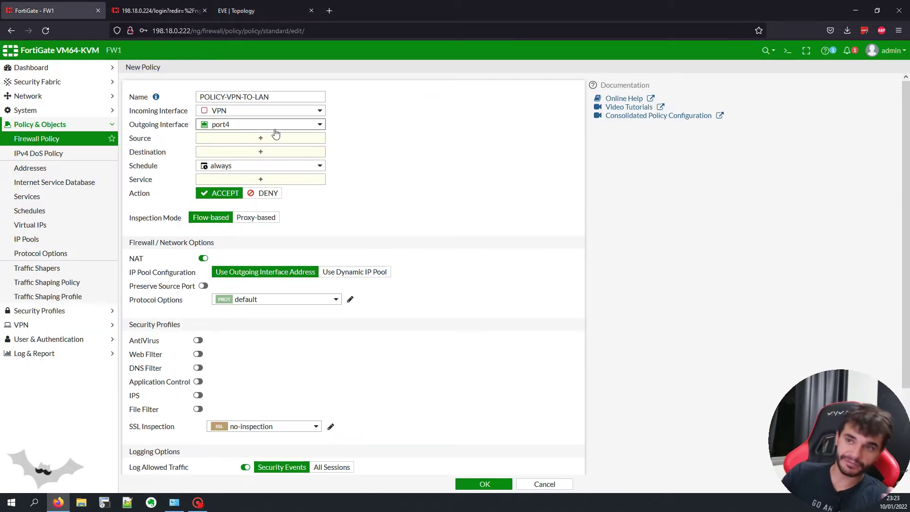
Step: Allow all sources, destinations and services, disable NAT, and log all sessions
{"action": "left_click", "coordinate": [223, 139]}
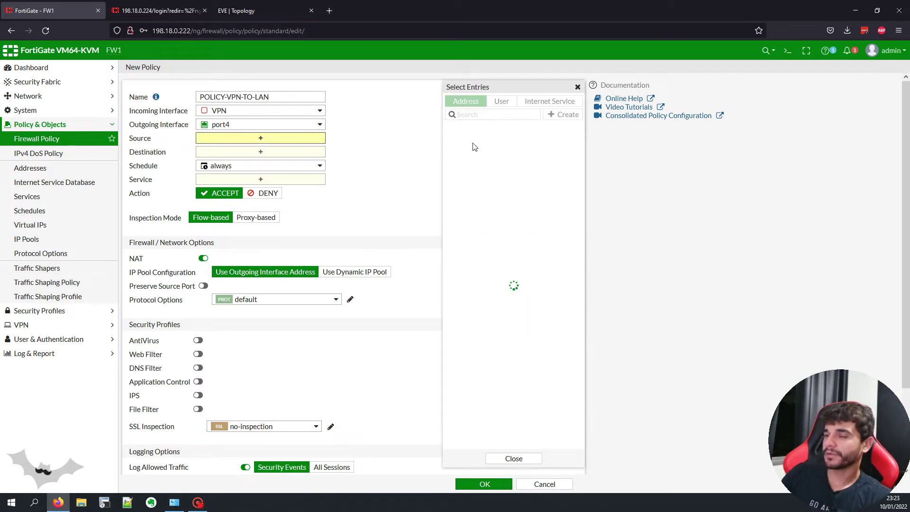
{"action": "left_click", "coordinate": [470, 141]}
{"action": "left_click", "coordinate": [260, 162]}
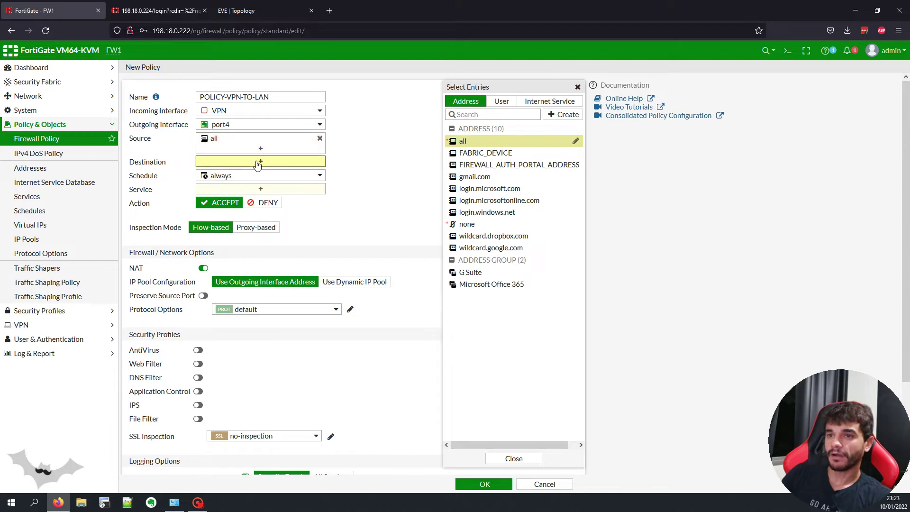
{"action": "left_click", "coordinate": [469, 141]}
{"action": "left_click", "coordinate": [224, 201]}
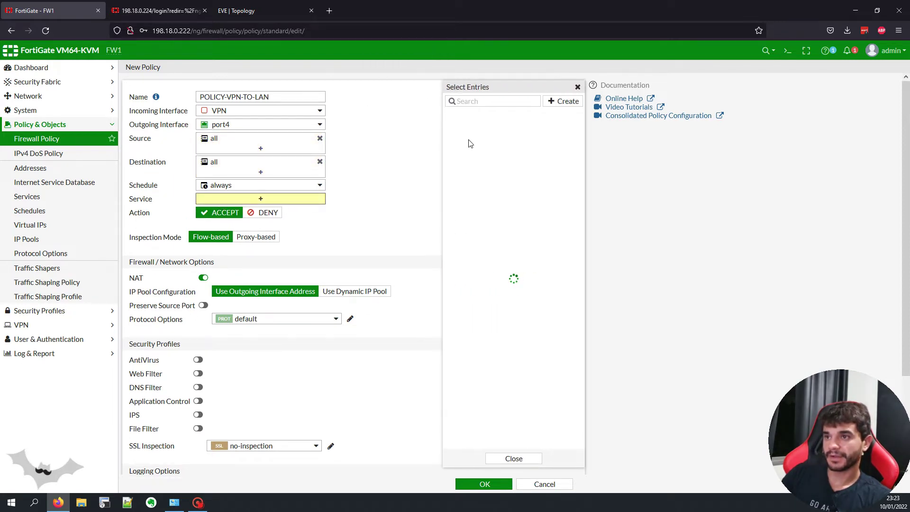
{"action": "left_click", "coordinate": [469, 141]}
{"action": "left_click", "coordinate": [374, 201]}
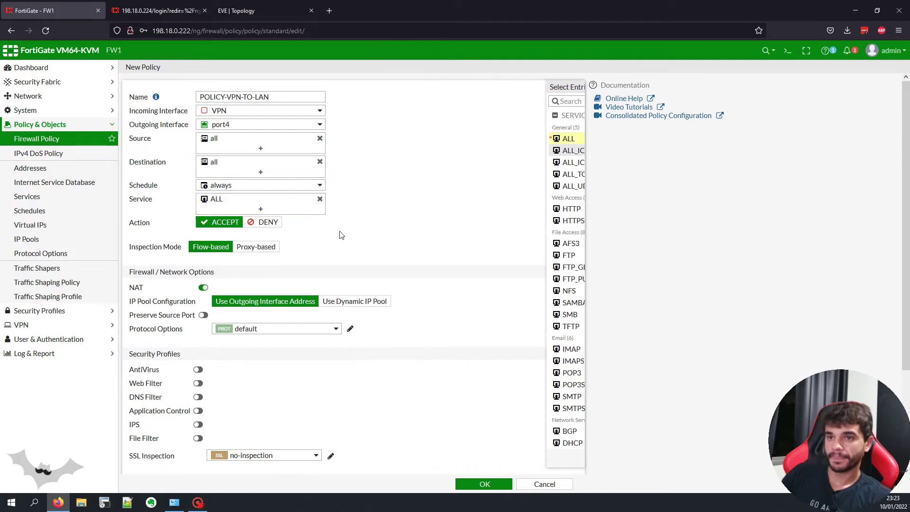
{"action": "left_click", "coordinate": [203, 287]}
{"action": "scroll", "coordinate": [355, 256], "scroll_direction": "down", "scroll_amount": 3}
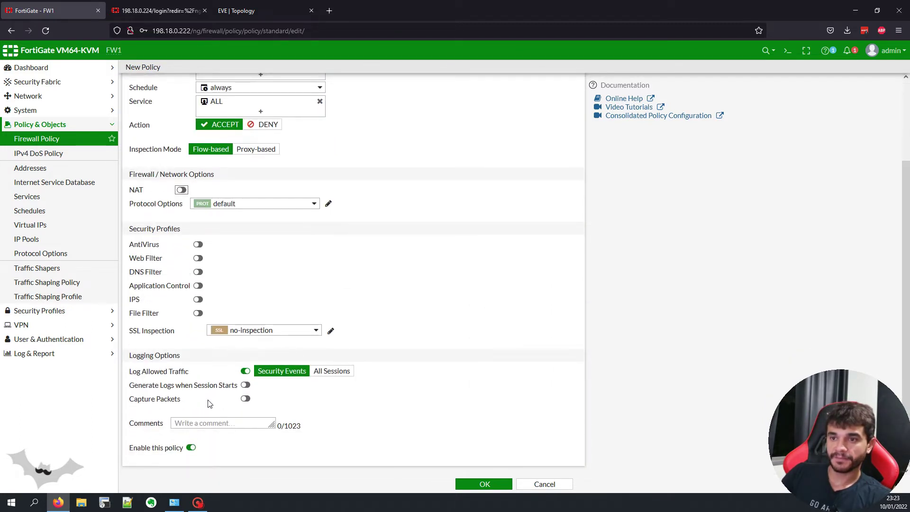
{"action": "left_click", "coordinate": [331, 370]}
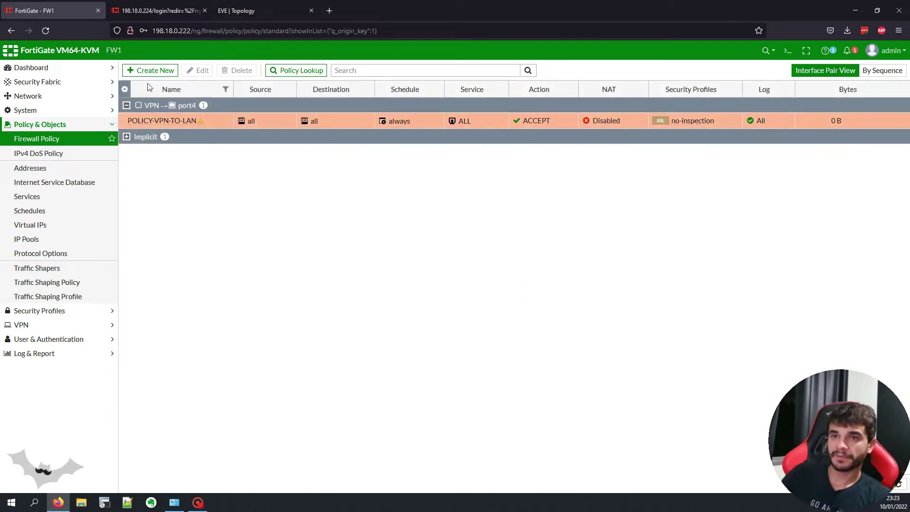
Step: Duplicate POLICY-VPN-TO-LAN above the original and open the copy
{"action": "right_click", "coordinate": [165, 118]}
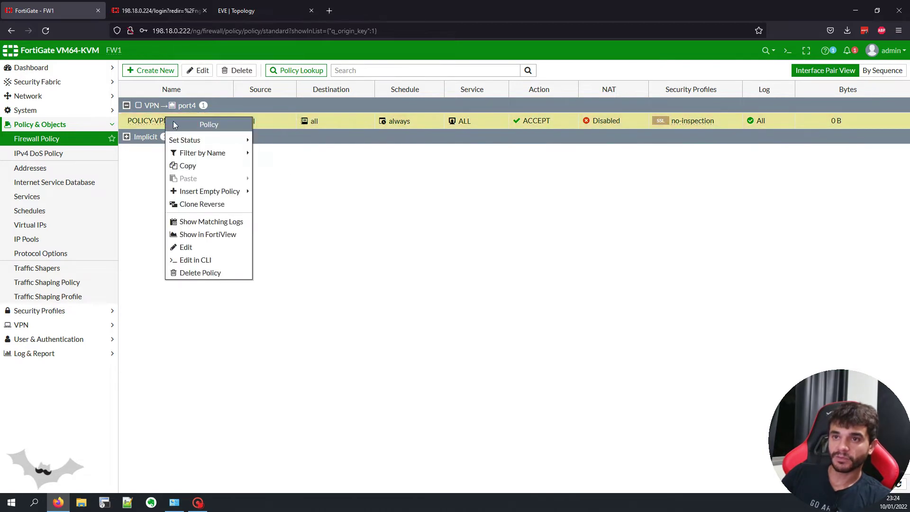
{"action": "left_click", "coordinate": [239, 166]}
{"action": "right_click", "coordinate": [138, 121]}
{"action": "mouse_move", "coordinate": [169, 184]}
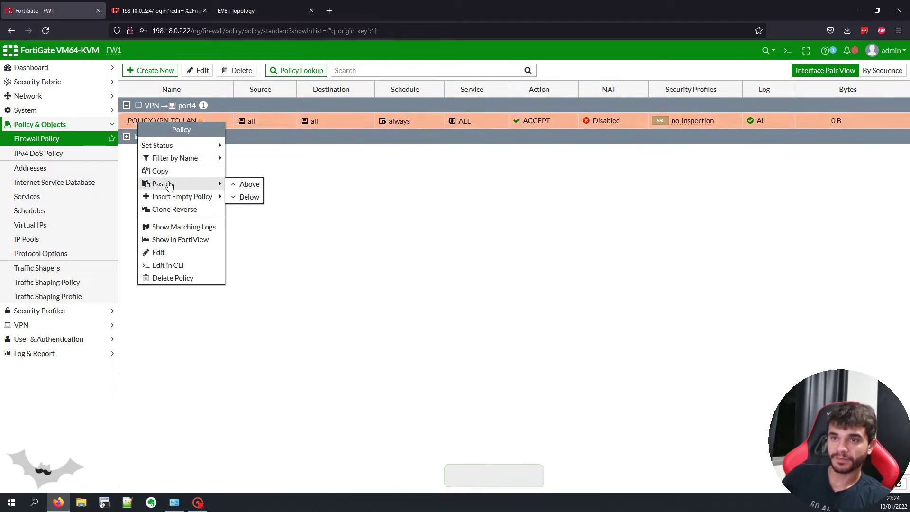
{"action": "left_click", "coordinate": [244, 184]}
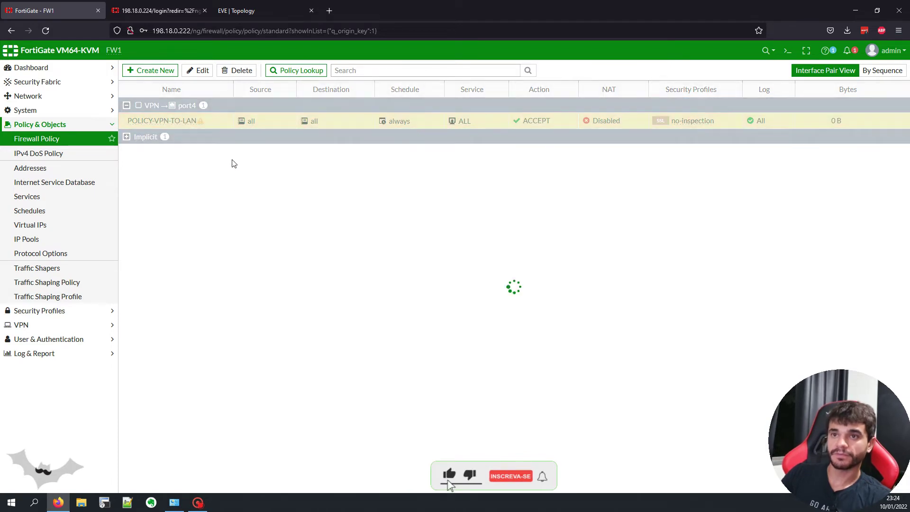
{"action": "double_click", "coordinate": [198, 122]}
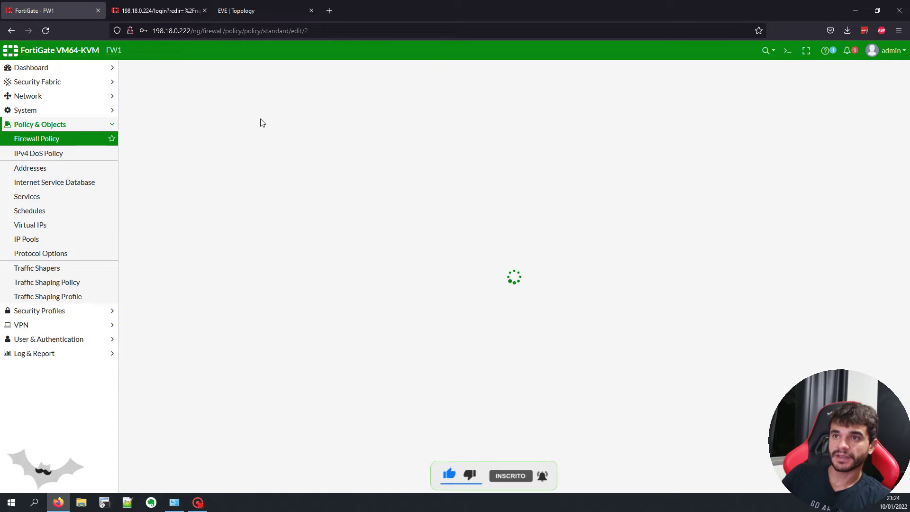
Step: Rename the copy POLICY-LAN-TO-VPN, set port4 to VPN, clear its comment, and save
{"action": "left_click", "coordinate": [204, 92]}
{"action": "type", "text": "POLICY-LAN-TO-VPN"}
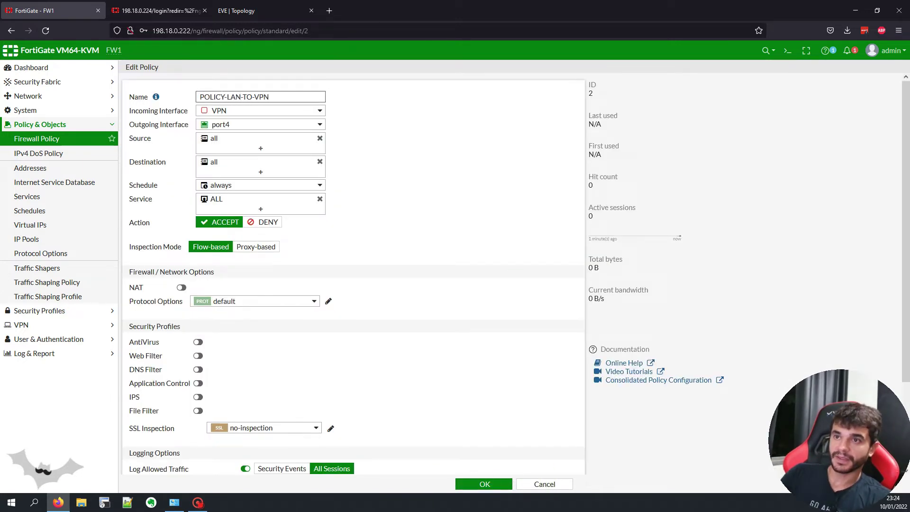
{"action": "left_click", "coordinate": [254, 113]}
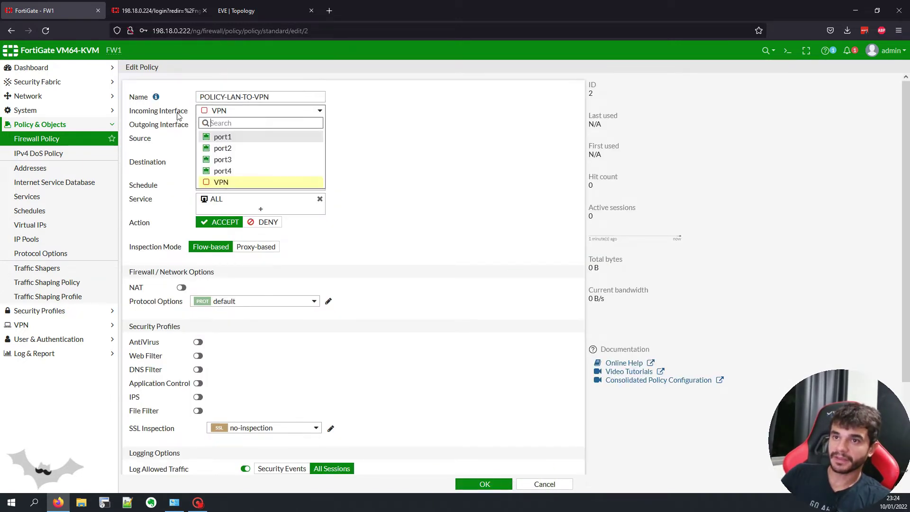
{"action": "left_click", "coordinate": [246, 172]}
{"action": "left_click", "coordinate": [235, 130]}
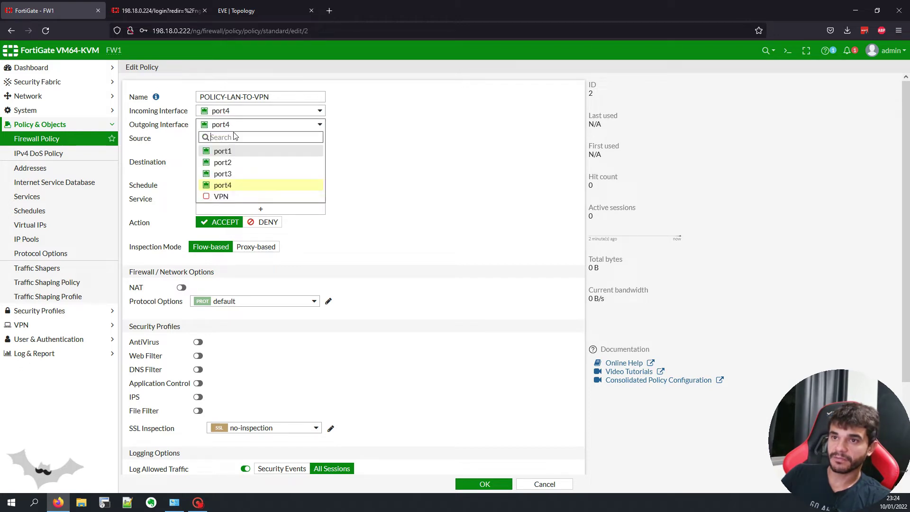
{"action": "left_click", "coordinate": [232, 197]}
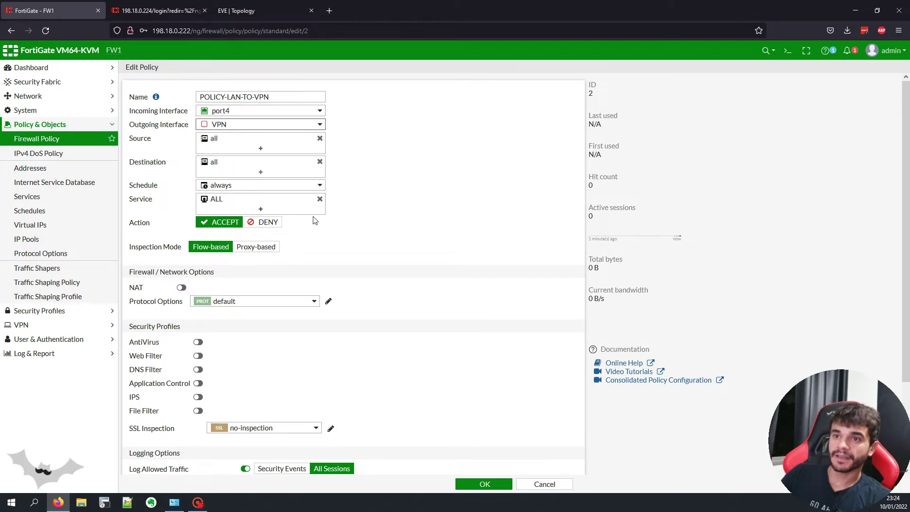
{"action": "scroll", "coordinate": [381, 223], "scroll_direction": "down", "scroll_amount": 2}
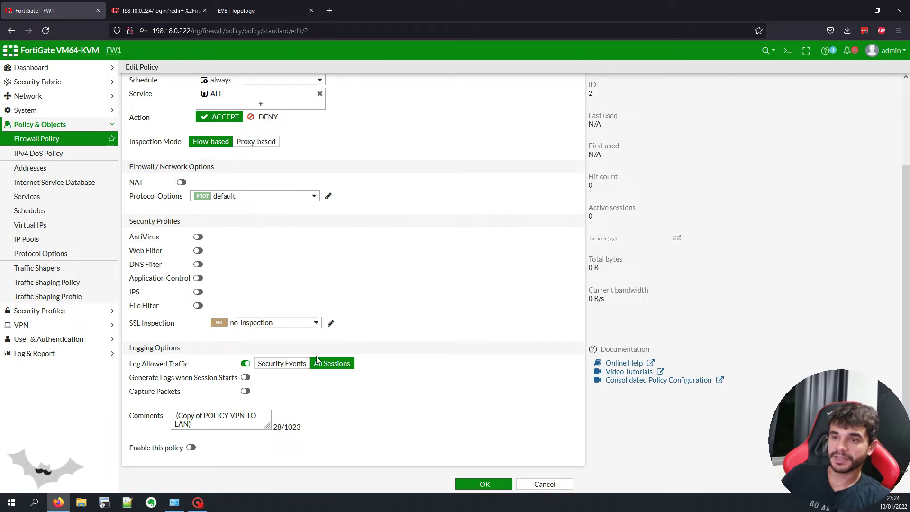
{"action": "triple_click", "coordinate": [218, 420]}
{"action": "key", "text": "BackSpace"}
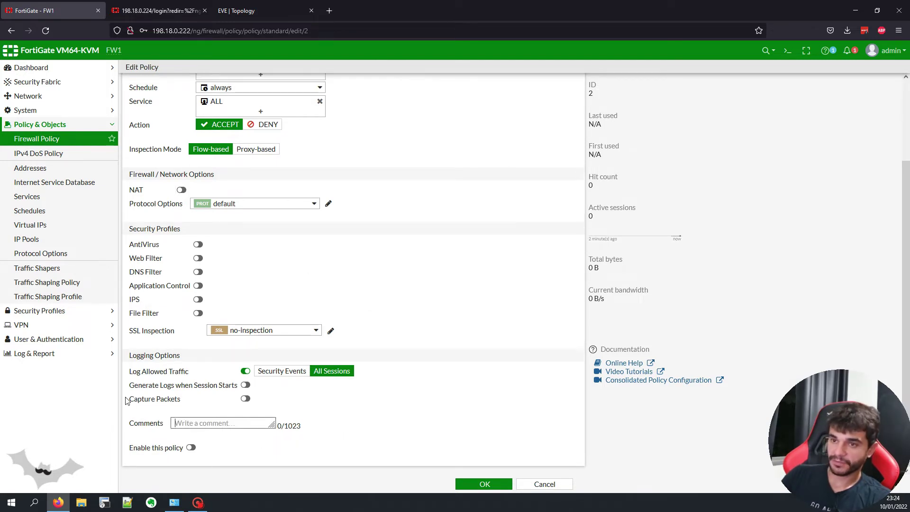
{"action": "left_click", "coordinate": [484, 484]}
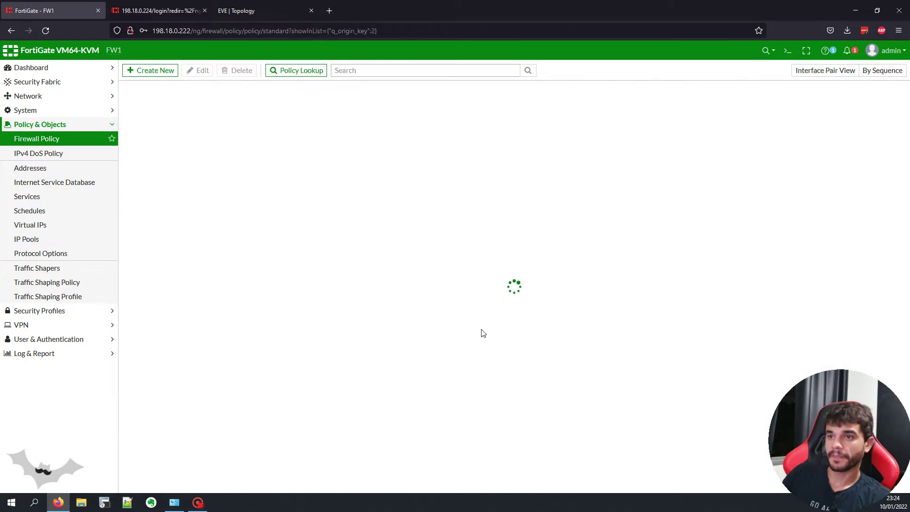
Step: Enable the POLICY-LAN-TO-VPN policy
{"action": "right_click", "coordinate": [152, 131]}
{"action": "mouse_move", "coordinate": [192, 146]}
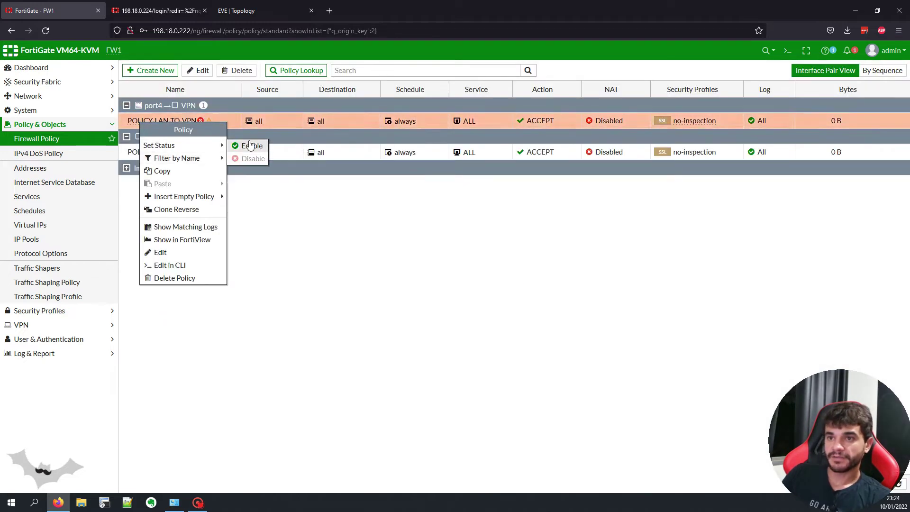
{"action": "left_click", "coordinate": [248, 146]}
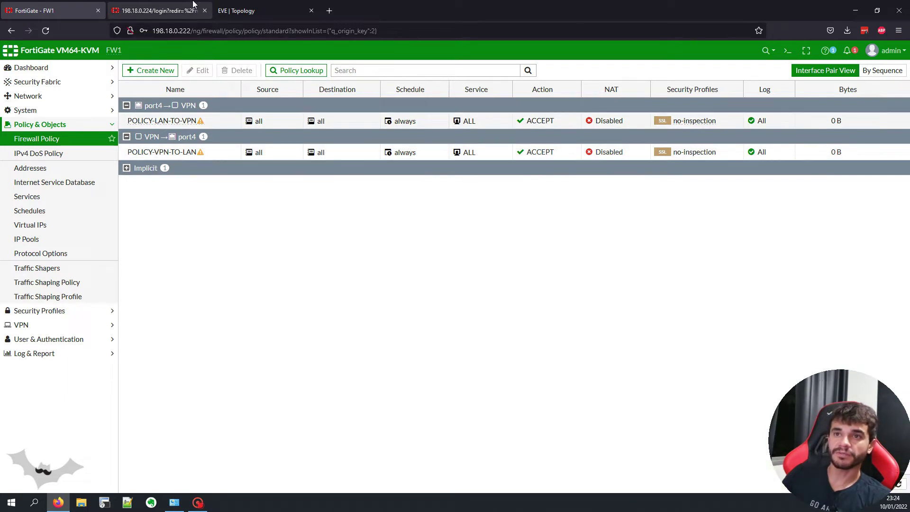
Step: Log in to FW2's web interface with the administrator credentials
{"action": "left_click", "coordinate": [194, 4]}
{"action": "type", "text": "ADMIN"}
{"action": "key", "text": "Tab"}
{"action": "key", "text": "shift+Tab"}
{"action": "type", "text": "admin"}
{"action": "key", "text": "Tab"}
{"action": "type", "text": "admin"}
{"action": "key", "text": "Return"}
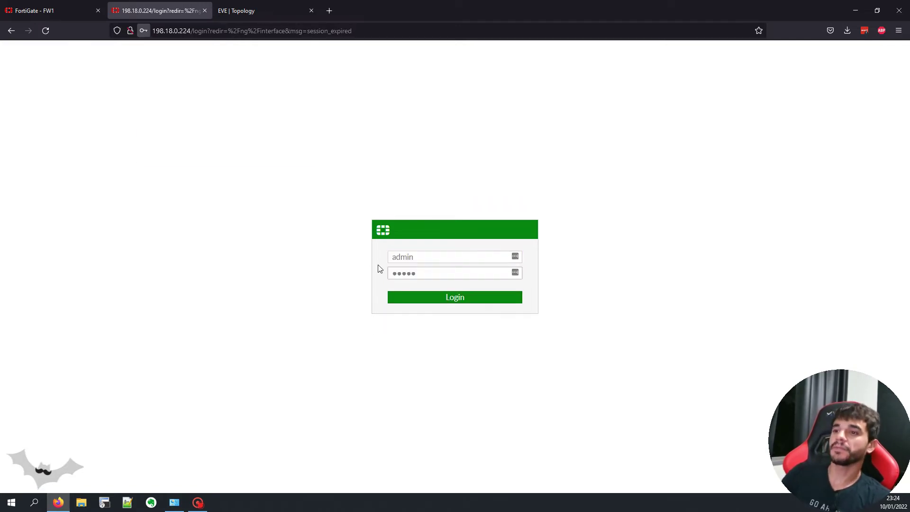
Step: Start a new custom IPsec tunnel named VPN-TO-FW1-01 on FW2
{"action": "left_click", "coordinate": [65, 325]}
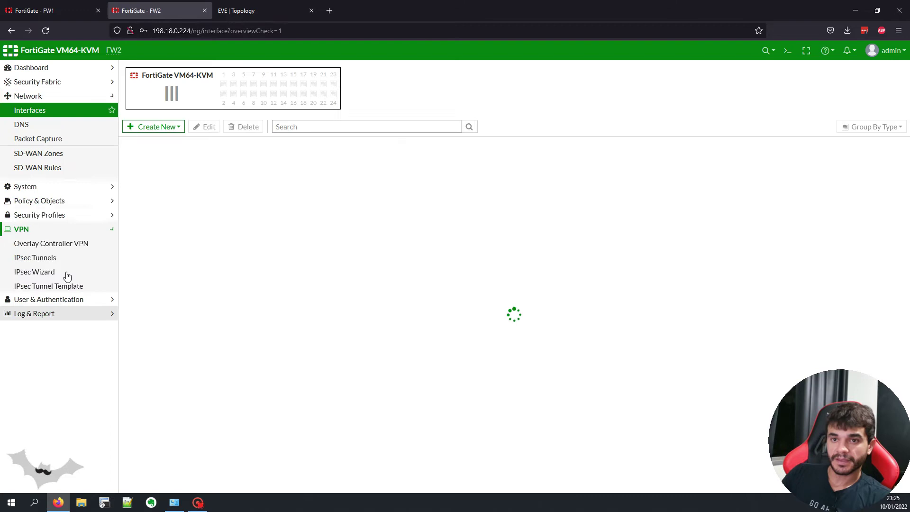
{"action": "left_click", "coordinate": [65, 183]}
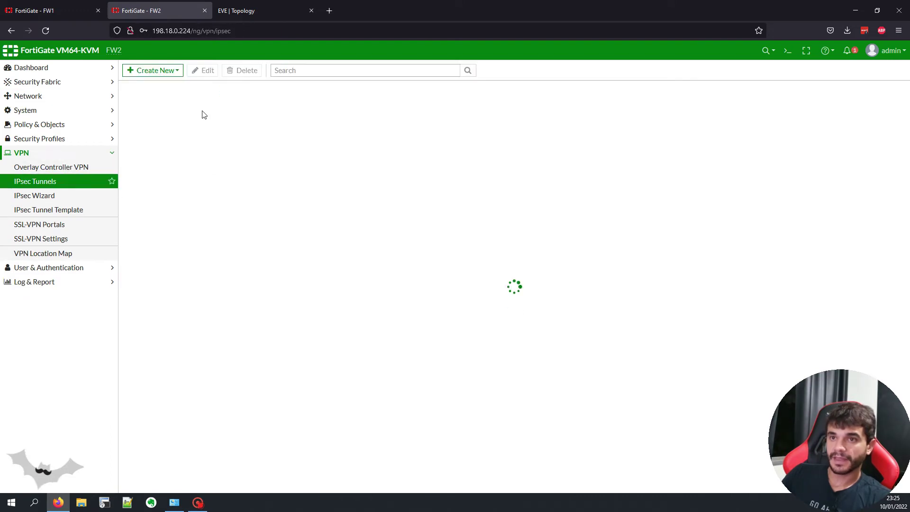
{"action": "left_click", "coordinate": [163, 71]}
{"action": "left_click", "coordinate": [170, 86]}
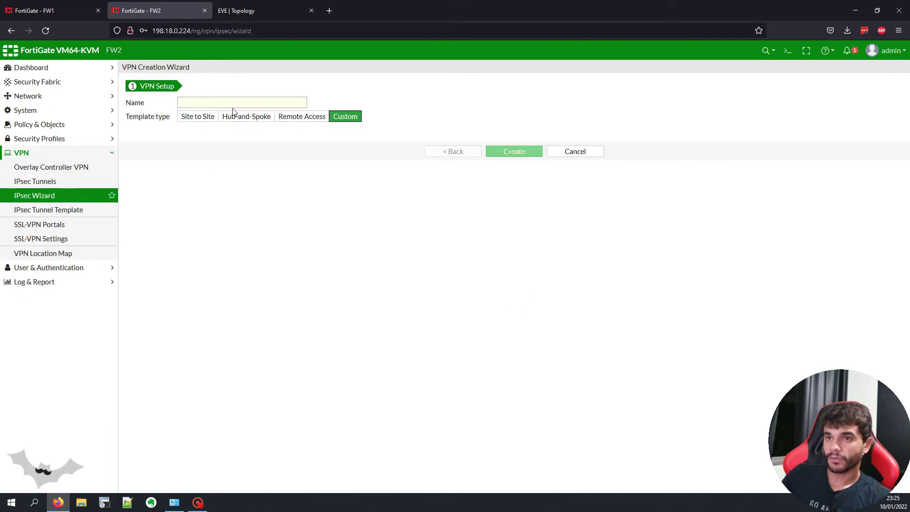
{"action": "type", "text": "VPN-TO-FW1-01"}
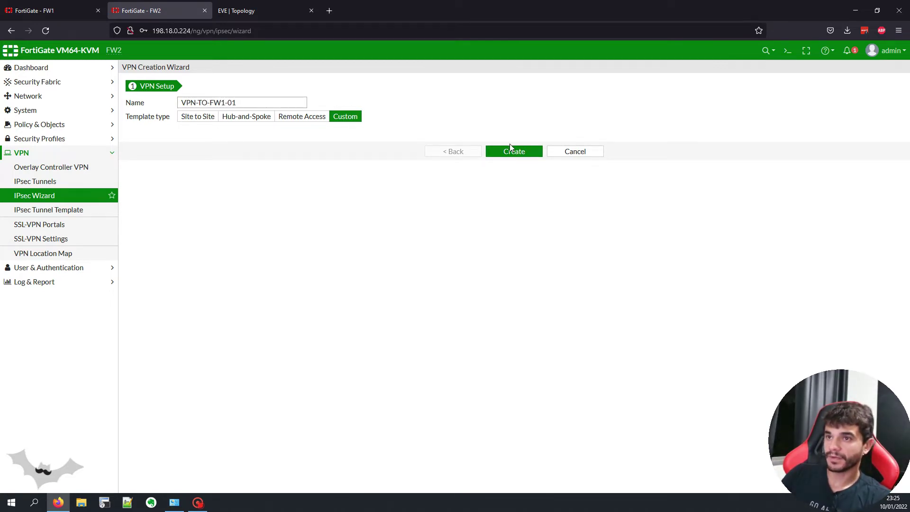
{"action": "left_click", "coordinate": [512, 151]}
Step: Set the tunnel's remote gateway to 100.65.0.1 on interface port2
{"action": "left_click", "coordinate": [247, 10]}
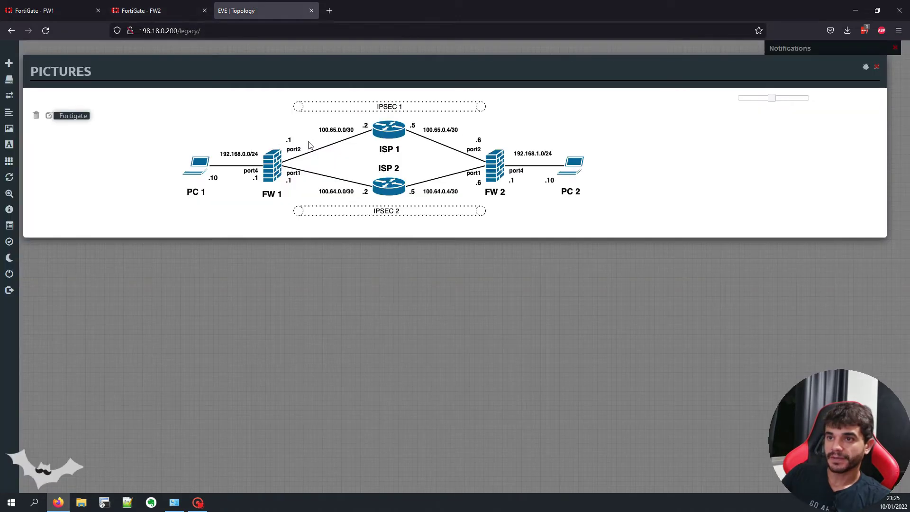
{"action": "left_click", "coordinate": [157, 12]}
{"action": "type", "text": "100.65.0.1"}
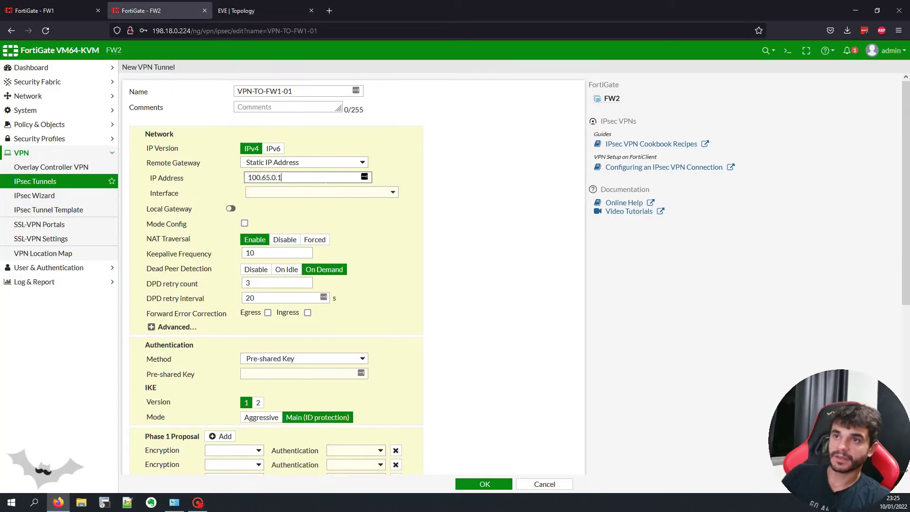
{"action": "left_click", "coordinate": [256, 11]}
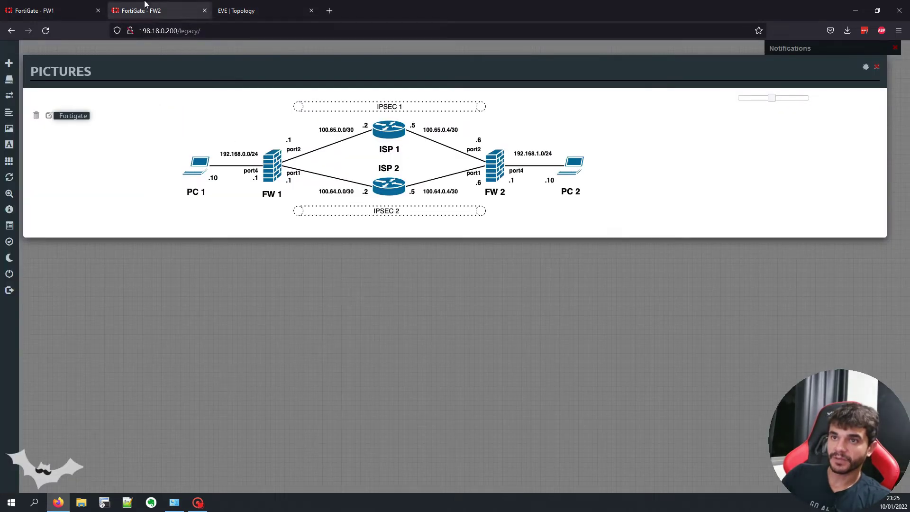
{"action": "left_click", "coordinate": [152, 11]}
{"action": "left_click", "coordinate": [288, 195]}
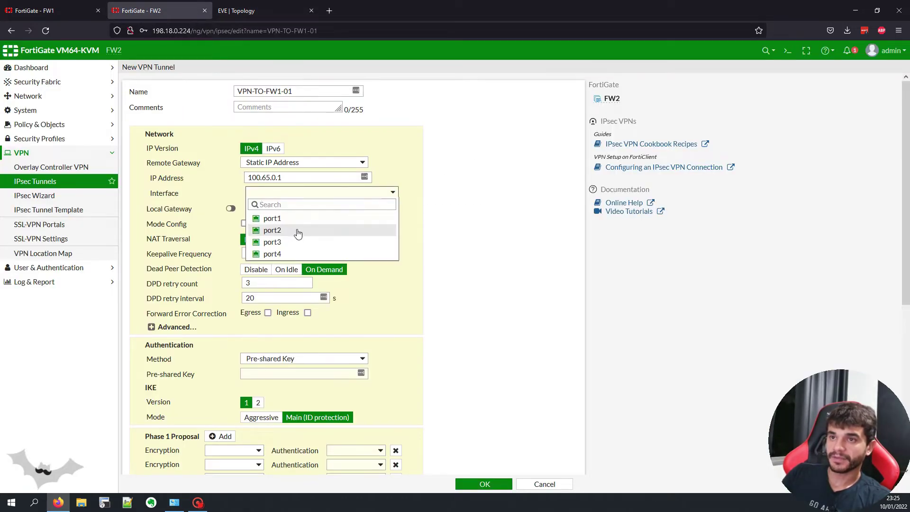
{"action": "left_click", "coordinate": [284, 11]}
{"action": "left_click", "coordinate": [193, 5]}
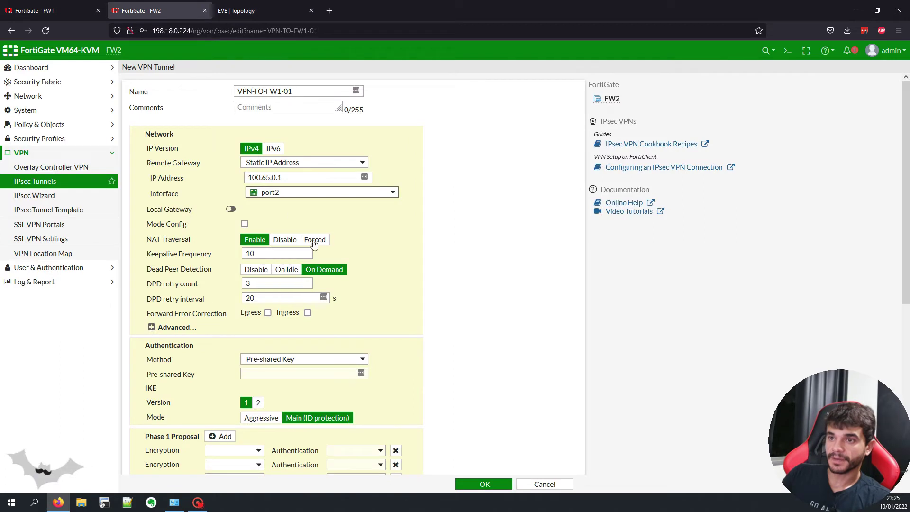
Step: Disable NAT traversal, enter the pre-shared key, and use IKE version 2
{"action": "left_click", "coordinate": [285, 239]}
{"action": "scroll", "coordinate": [307, 212], "scroll_direction": "down", "scroll_amount": 2}
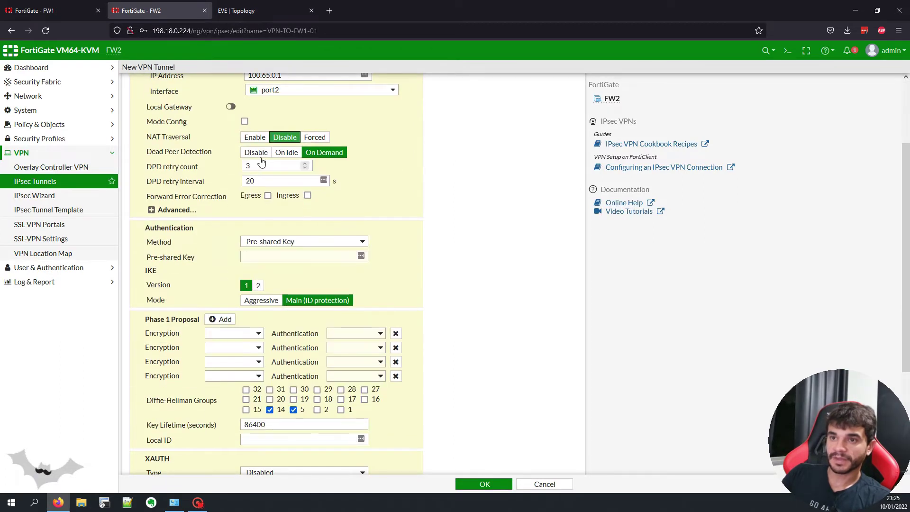
{"action": "left_click", "coordinate": [303, 242]}
{"action": "left_click", "coordinate": [280, 254]}
{"action": "left_click", "coordinate": [281, 256]}
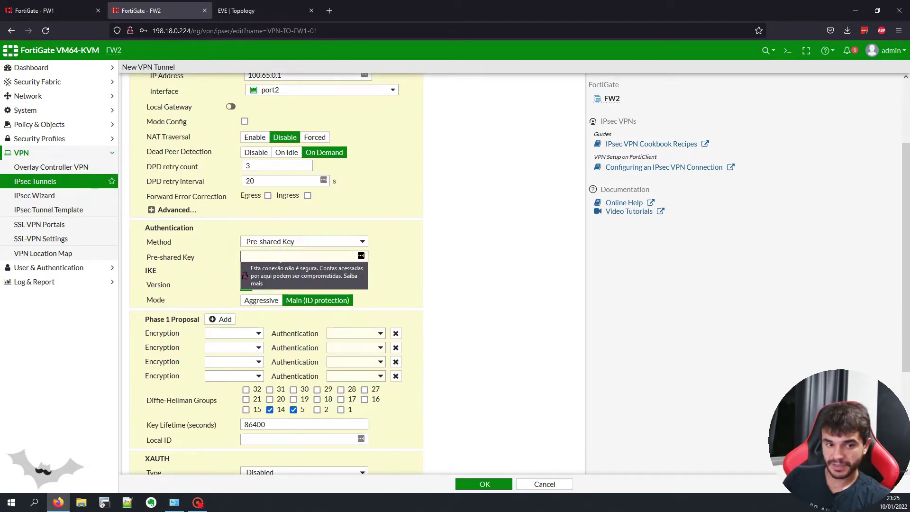
{"action": "type", "text": "123456"}
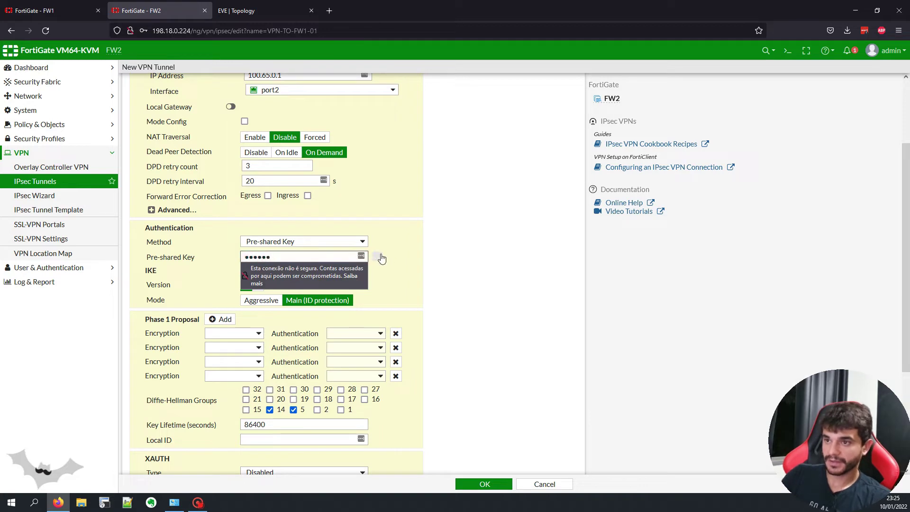
{"action": "left_click", "coordinate": [379, 256]}
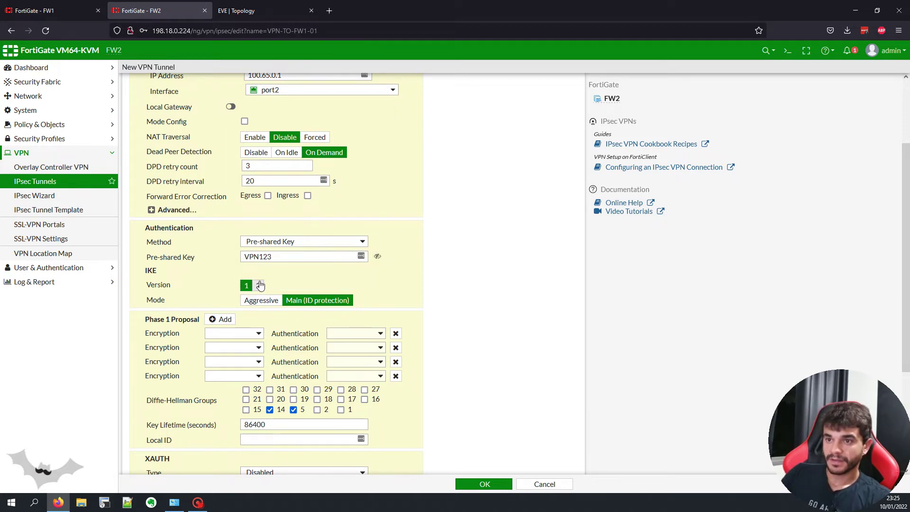
{"action": "left_click", "coordinate": [259, 285]}
Step: Set Phase 1 to a single DES/SHA256 proposal with DH groups 14 and 28
{"action": "scroll", "coordinate": [402, 277], "scroll_direction": "down", "scroll_amount": 1}
{"action": "left_click", "coordinate": [398, 279]}
{"action": "triple_click", "coordinate": [397, 278]}
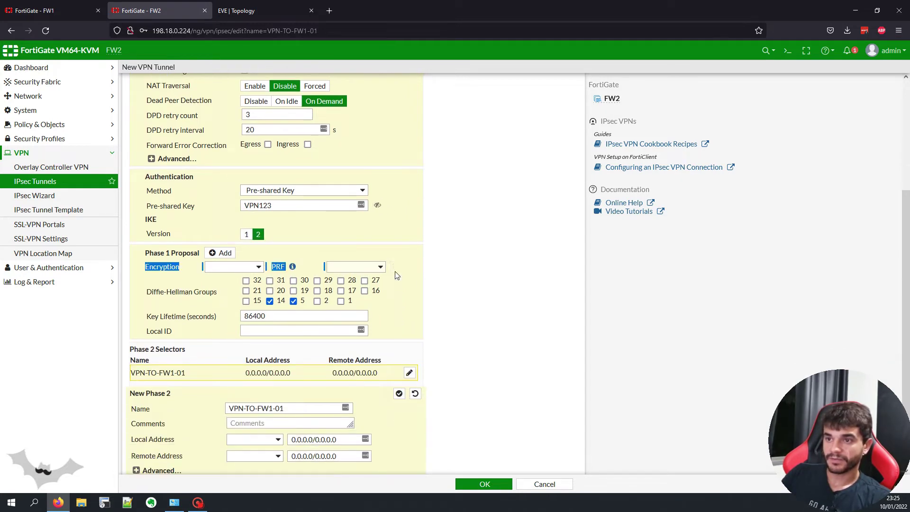
{"action": "left_click", "coordinate": [242, 269]}
{"action": "left_click", "coordinate": [241, 289]}
{"action": "left_click", "coordinate": [355, 267]}
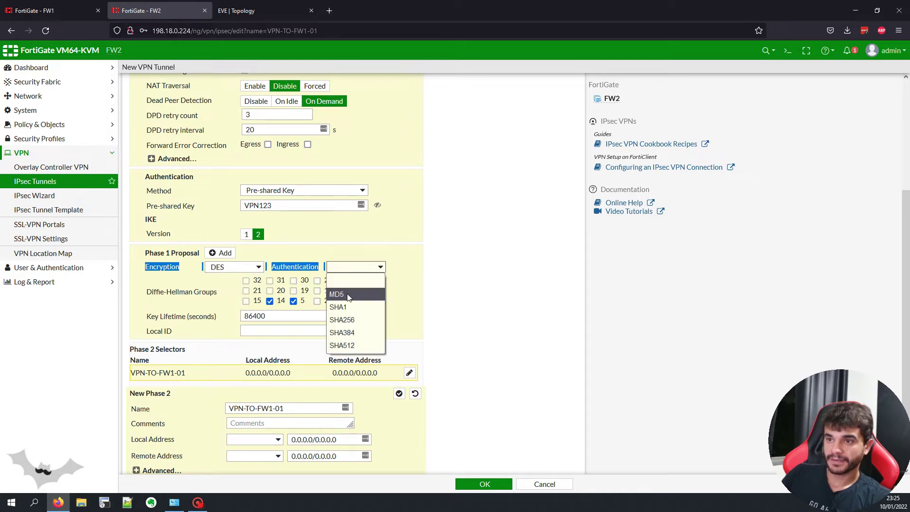
{"action": "left_click", "coordinate": [362, 321]}
{"action": "left_click", "coordinate": [294, 301]}
{"action": "scroll", "coordinate": [422, 269], "scroll_direction": "down", "scroll_amount": 1}
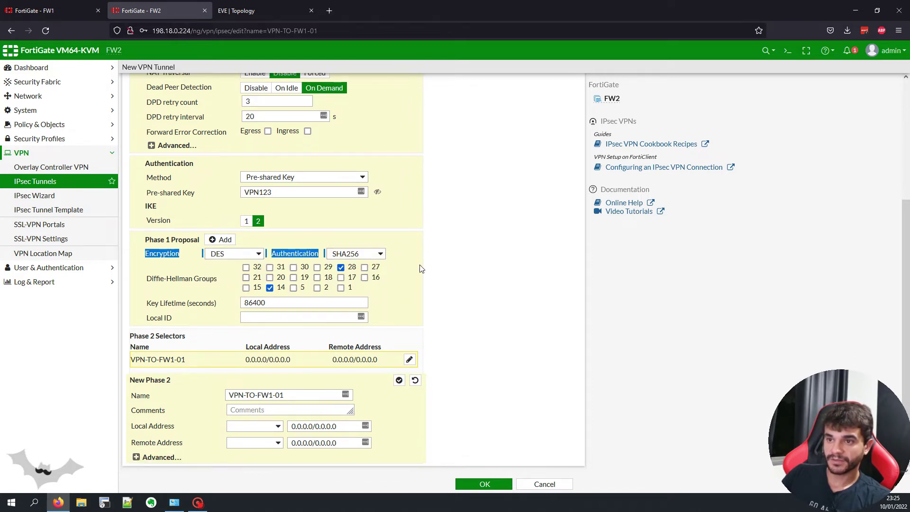
Step: Set Phase 2 encryption to DES in the advanced settings
{"action": "left_click", "coordinate": [162, 457]}
{"action": "scroll", "coordinate": [199, 379], "scroll_direction": "down", "scroll_amount": 3}
{"action": "left_click", "coordinate": [218, 331]}
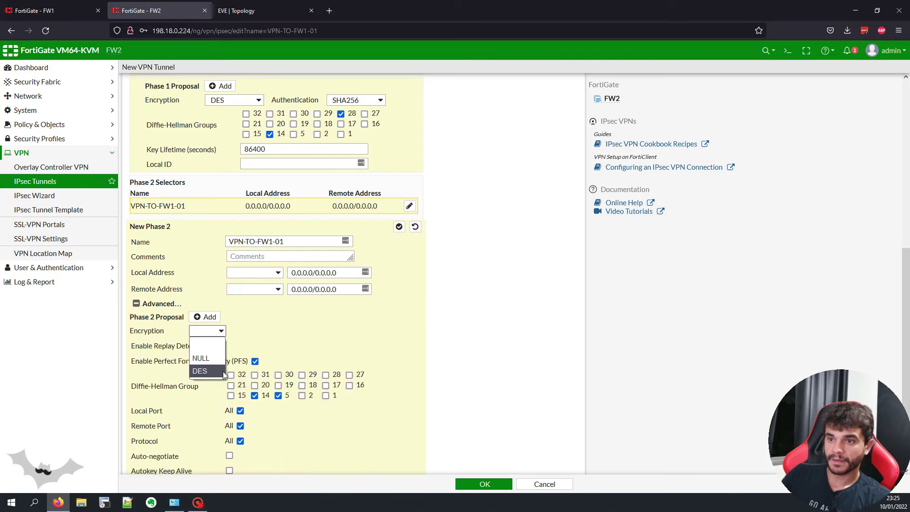
{"action": "left_click", "coordinate": [222, 371]}
{"action": "left_click", "coordinate": [340, 331]}
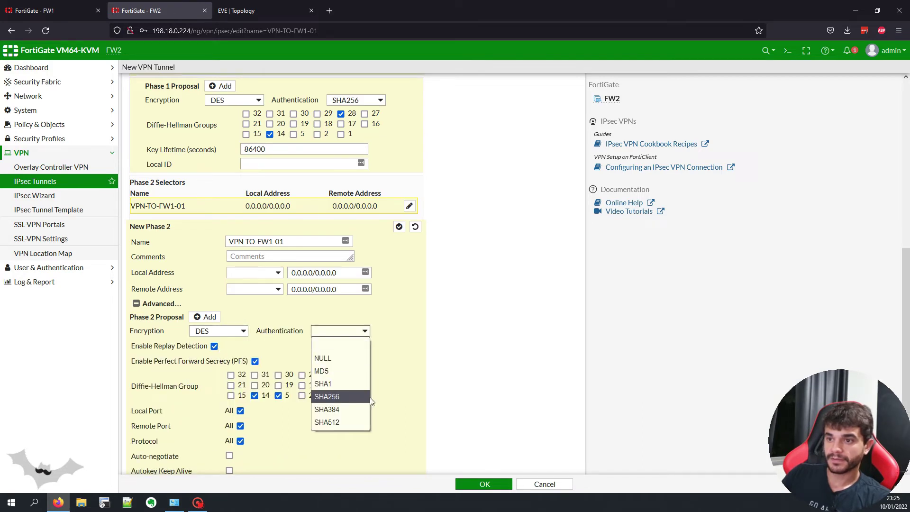
{"action": "scroll", "coordinate": [393, 358], "scroll_direction": "down", "scroll_amount": 2}
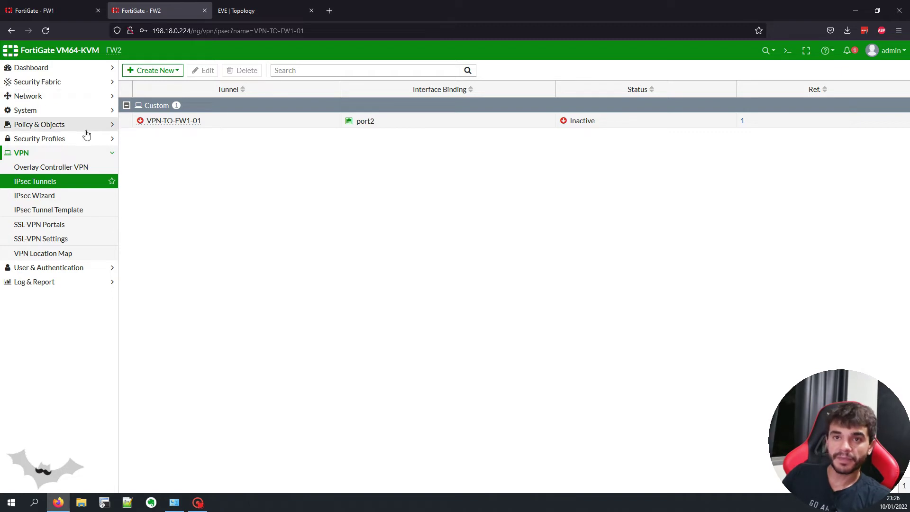
Step: Start a new zone under Network > Interfaces and name it VPN
{"action": "left_click", "coordinate": [61, 96]}
{"action": "left_click", "coordinate": [58, 118]}
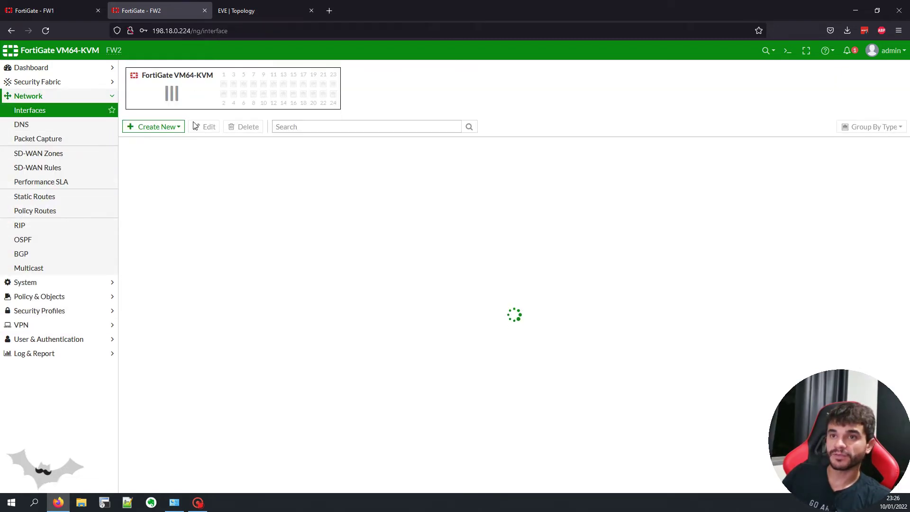
{"action": "left_click", "coordinate": [155, 127]}
{"action": "left_click", "coordinate": [134, 152]}
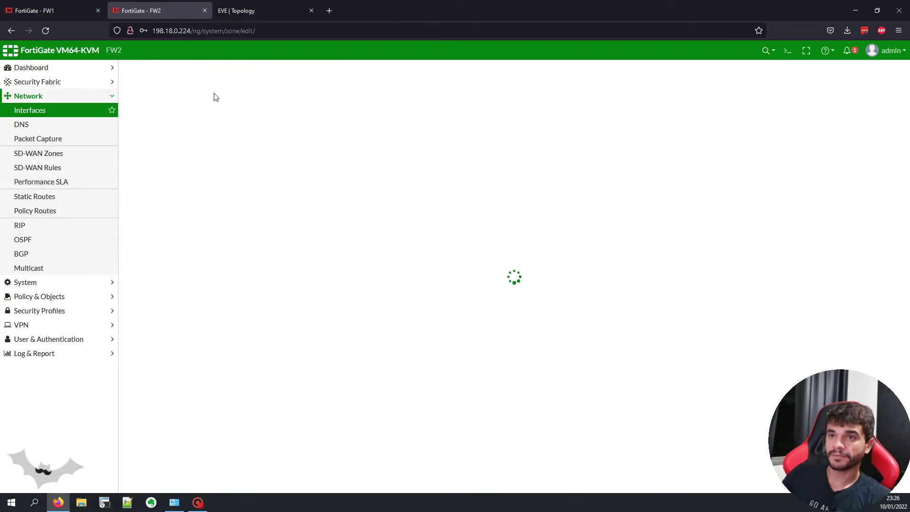
{"action": "left_click", "coordinate": [253, 90]}
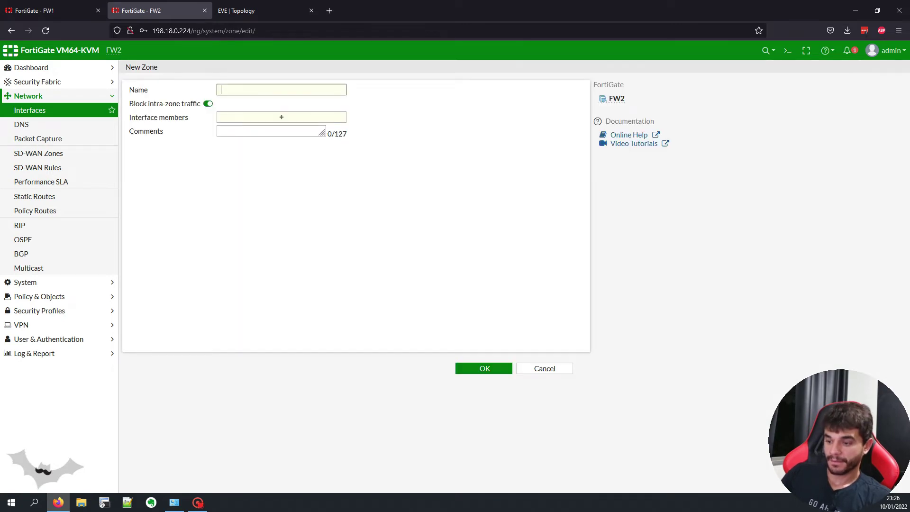
{"action": "type", "text": "v"}
{"action": "key", "text": "BackSpace"}
{"action": "type", "text": "VPN"}
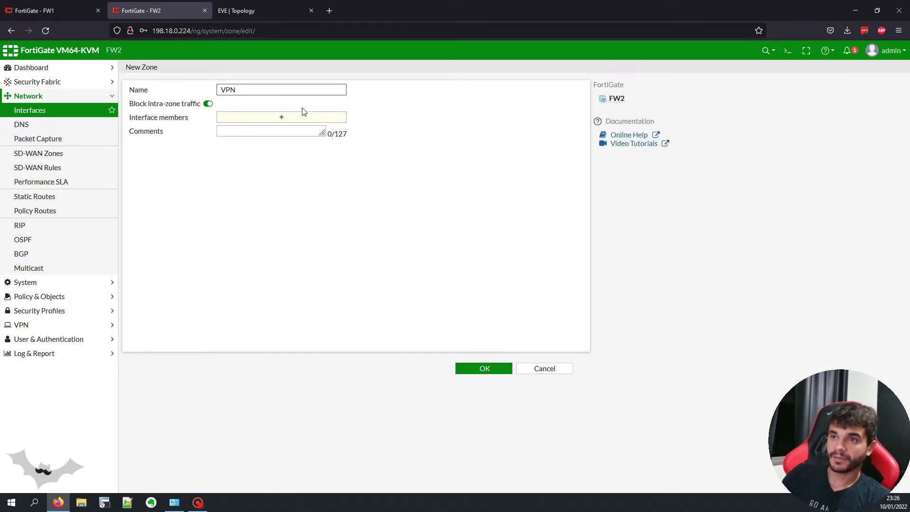
Step: Add VPN-TO-FW1-01 as the zone's member and save the zone
{"action": "left_click", "coordinate": [294, 117]}
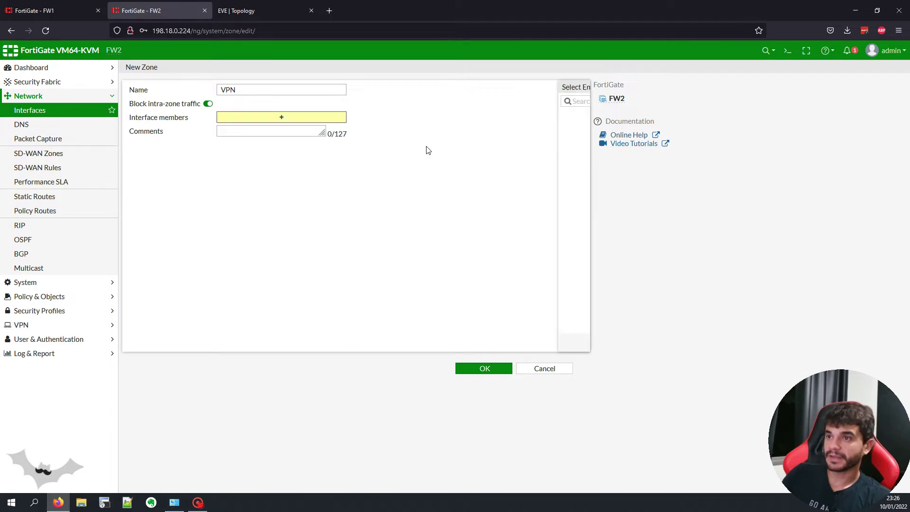
{"action": "left_click", "coordinate": [517, 163]}
{"action": "left_click", "coordinate": [519, 343]}
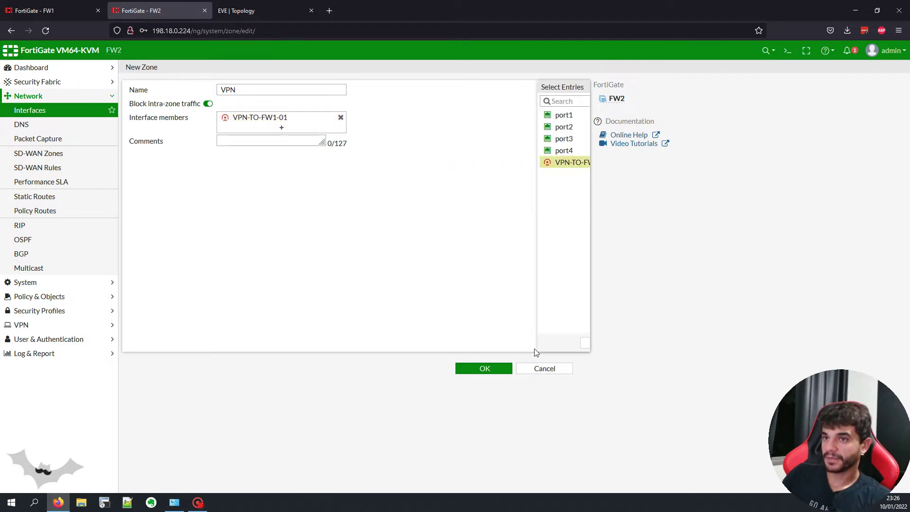
{"action": "left_click", "coordinate": [511, 374]}
{"action": "left_click", "coordinate": [40, 124]}
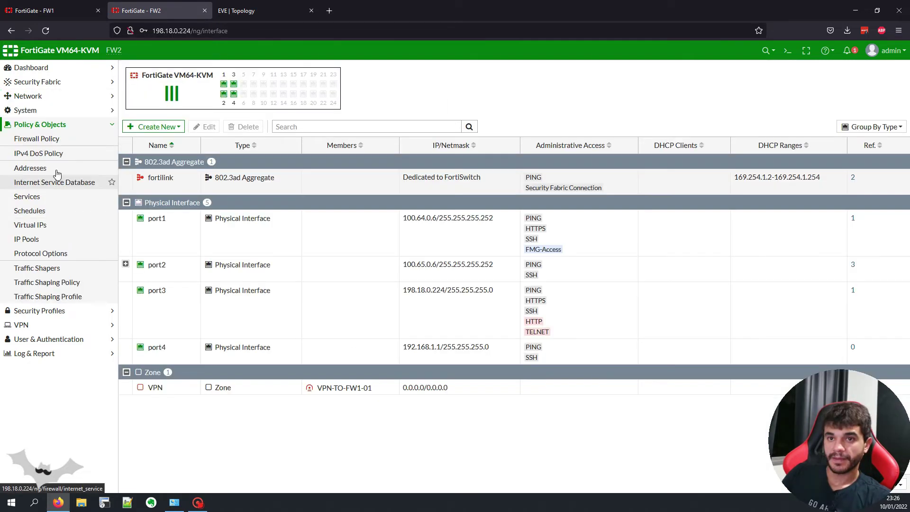
{"action": "left_click", "coordinate": [38, 110]}
{"action": "left_click", "coordinate": [38, 96]}
Step: Save a static route to 192.168.0.0/24 via VPN-TO-FW1-01 with distance 10
{"action": "left_click", "coordinate": [52, 196]}
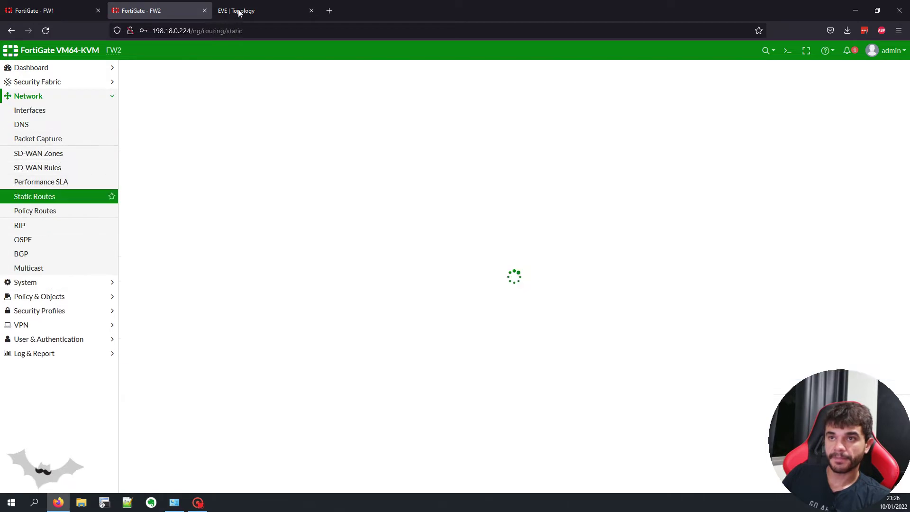
{"action": "left_click", "coordinate": [247, 10]}
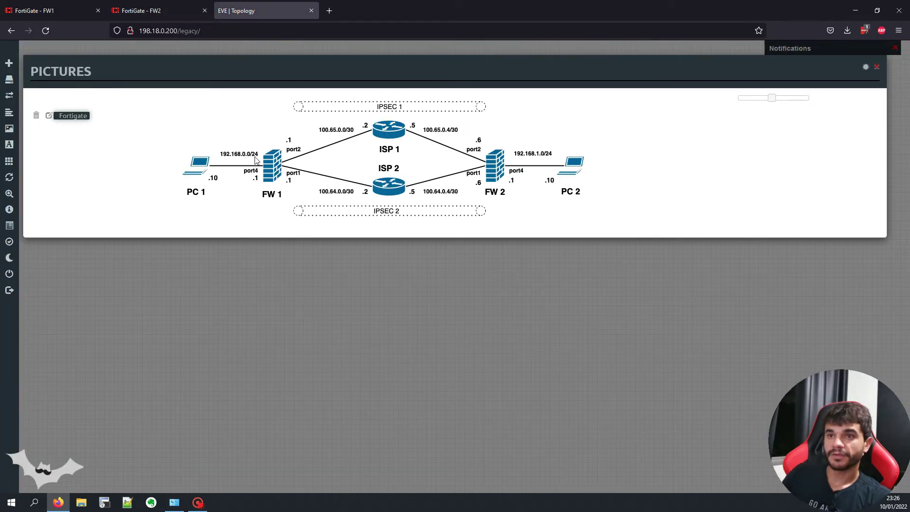
{"action": "left_click", "coordinate": [190, 8]}
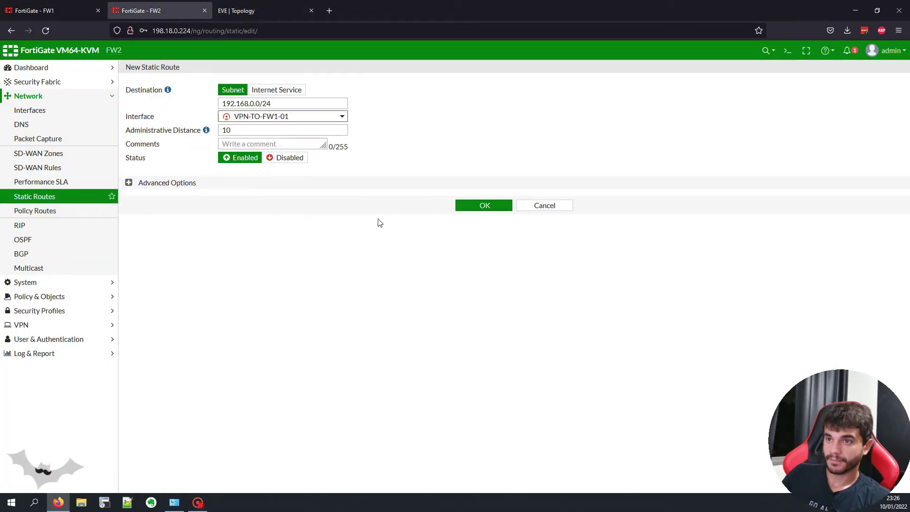
{"action": "left_click", "coordinate": [486, 203]}
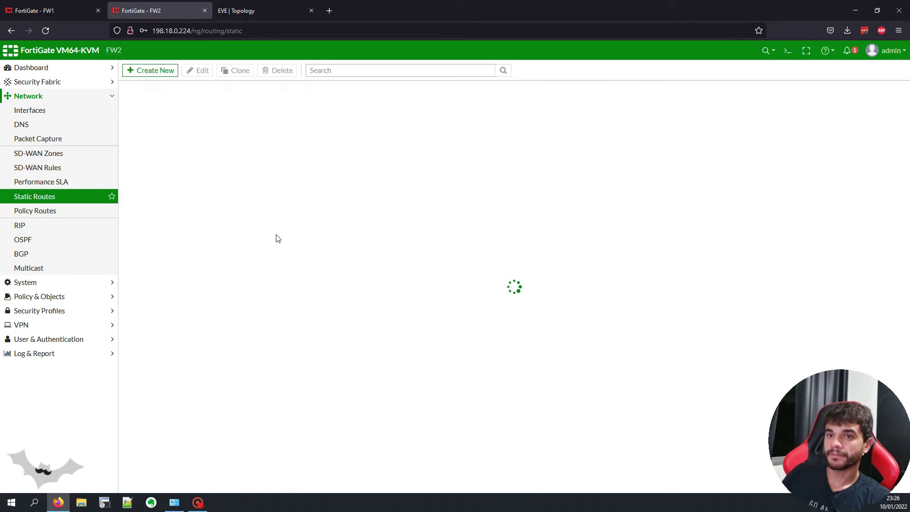
{"action": "left_click", "coordinate": [67, 212]}
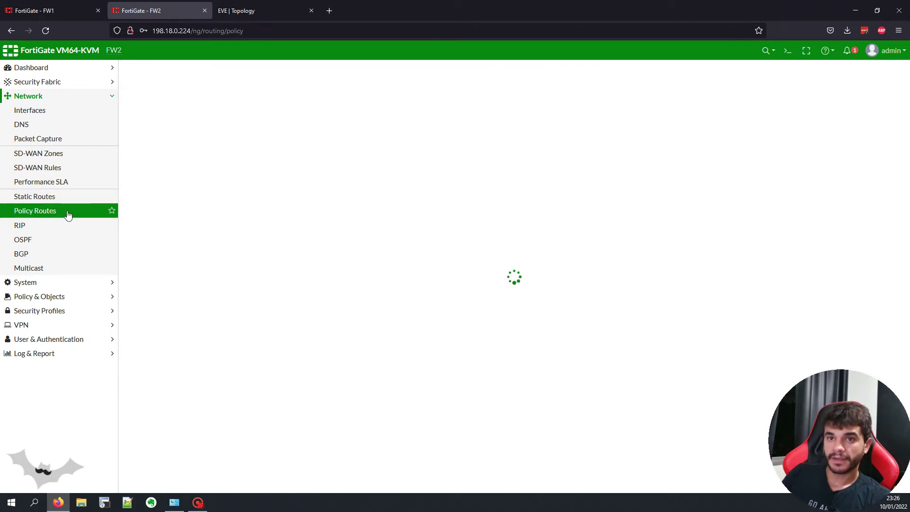
Step: Start policy POLICY-VPN-TO-LAN with incoming zone VPN and outgoing interface port4
{"action": "left_click", "coordinate": [82, 297]}
{"action": "left_click", "coordinate": [48, 138]}
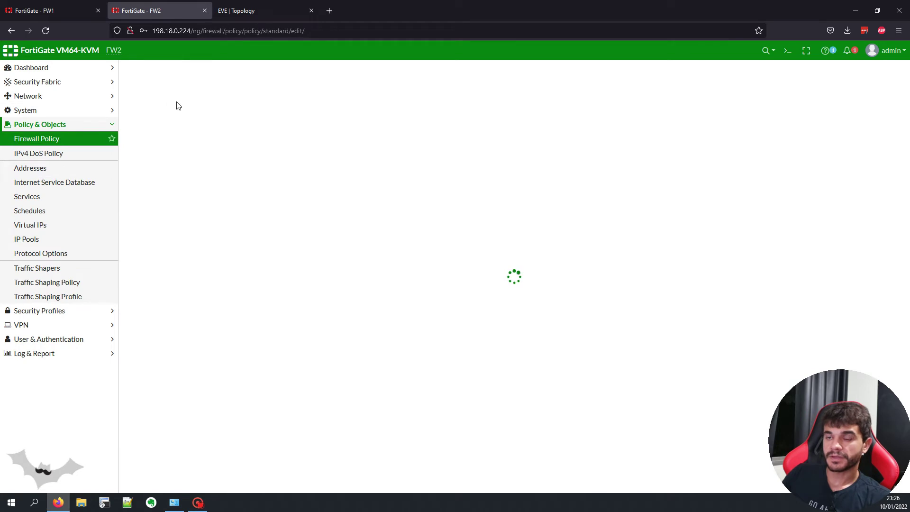
{"action": "type", "text": "POLICY-VPN-TO-LAN"}
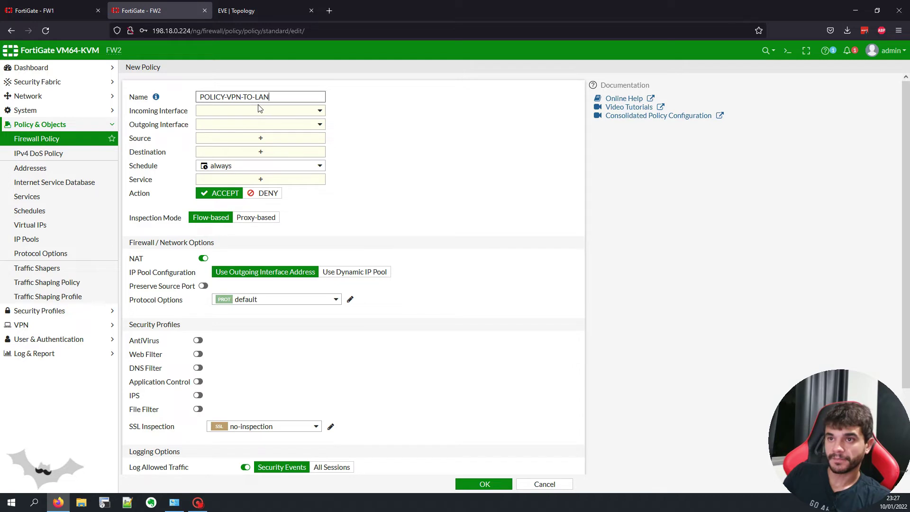
{"action": "left_click", "coordinate": [260, 110]}
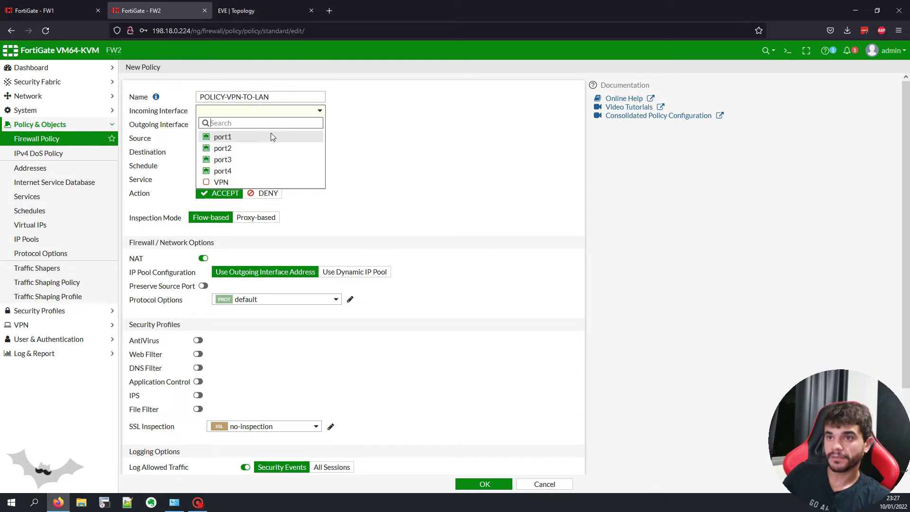
{"action": "left_click", "coordinate": [260, 182]}
{"action": "left_click", "coordinate": [250, 126]}
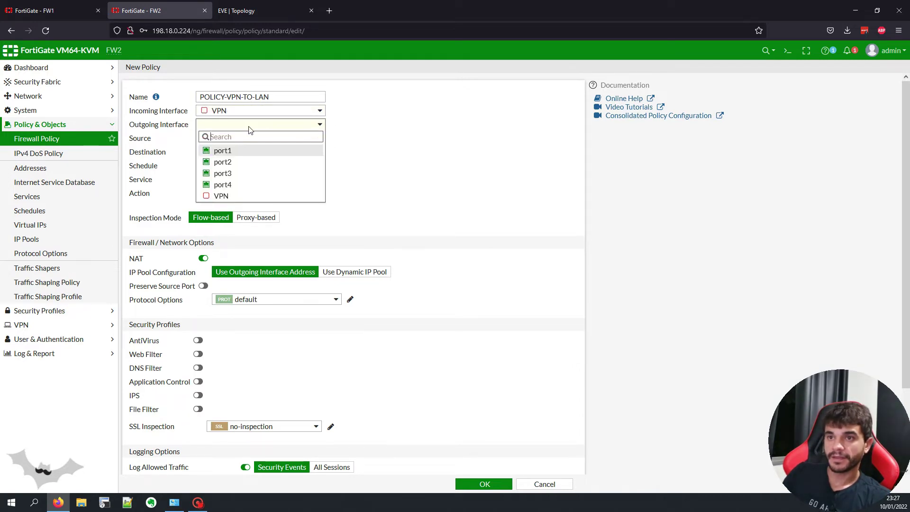
{"action": "left_click", "coordinate": [222, 185]}
{"action": "left_click", "coordinate": [251, 11]}
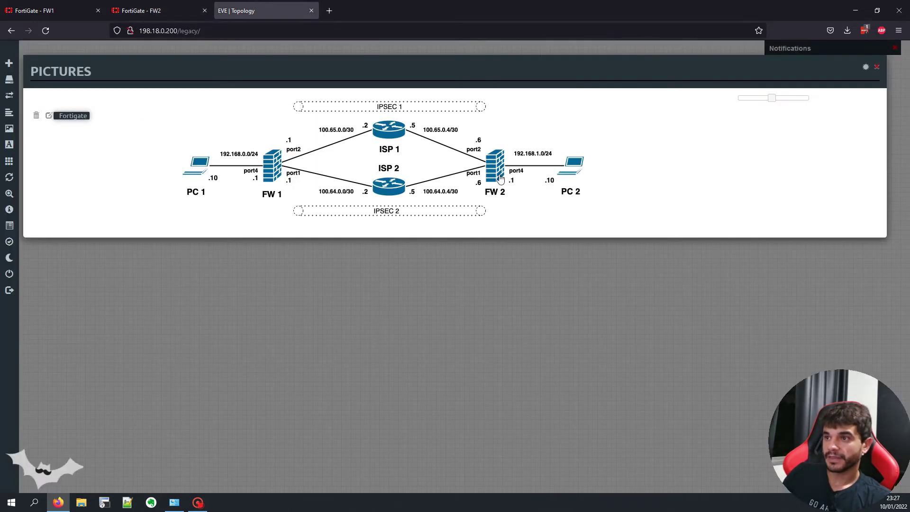
{"action": "left_click", "coordinate": [153, 14]}
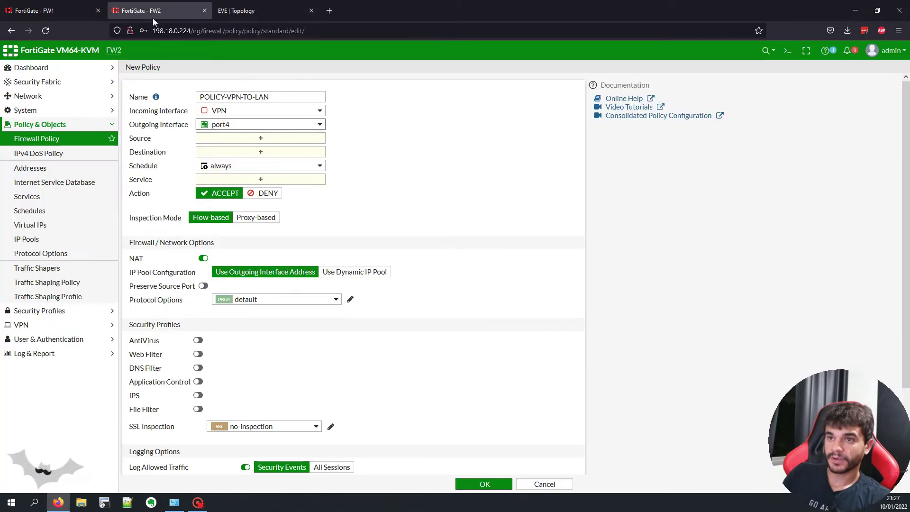
Step: Use all addresses, disable NAT, log all sessions, and save the policy
{"action": "left_click", "coordinate": [239, 141]}
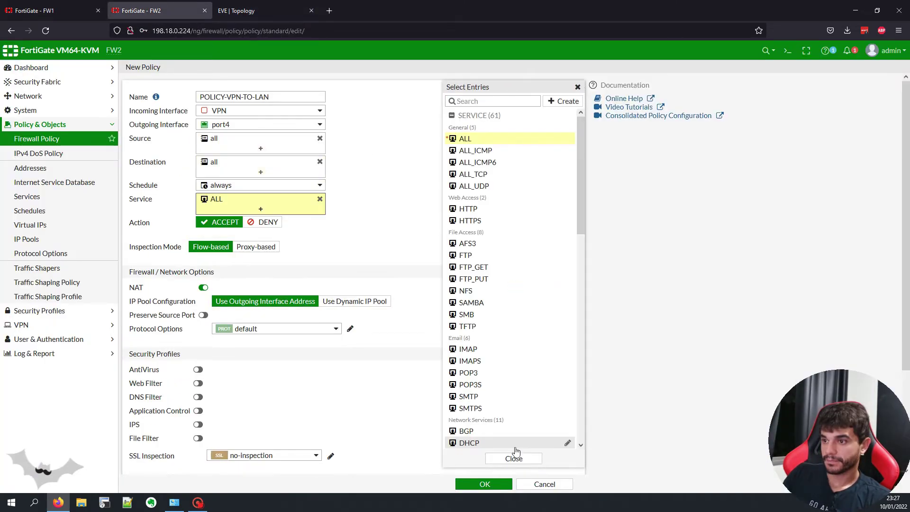
{"action": "left_click", "coordinate": [514, 458]}
{"action": "left_click", "coordinate": [203, 287]}
{"action": "scroll", "coordinate": [204, 287], "scroll_direction": "down", "scroll_amount": 2}
{"action": "left_click", "coordinate": [331, 372]}
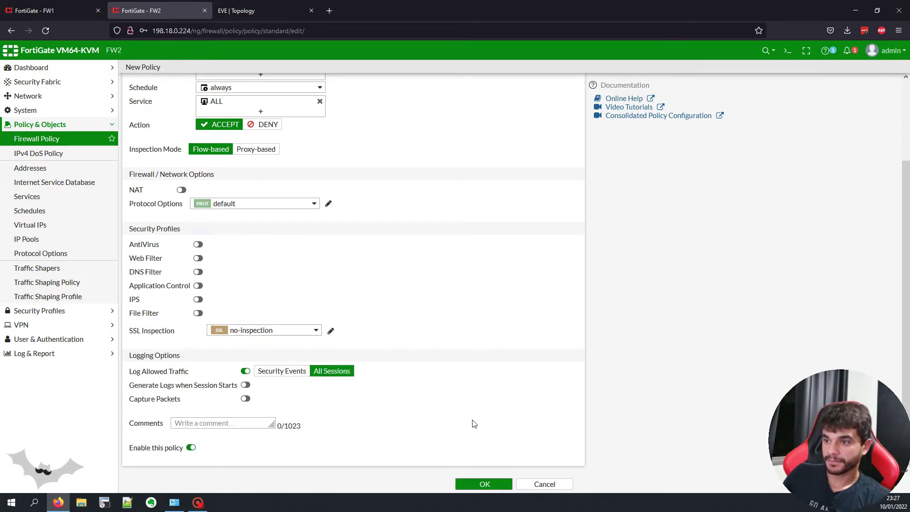
{"action": "left_click", "coordinate": [484, 484]}
Step: Copy POLICY-VPN-TO-LAN and paste the copy above the original
{"action": "right_click", "coordinate": [157, 120]}
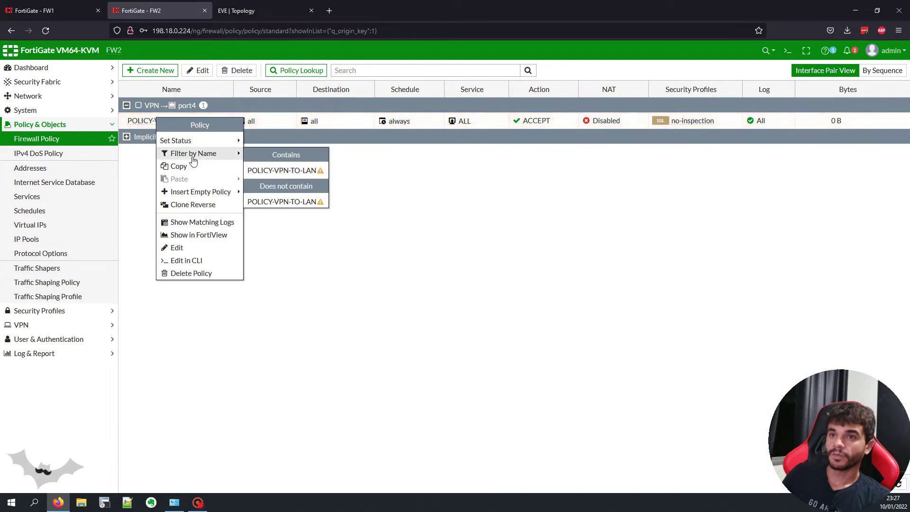
{"action": "left_click", "coordinate": [179, 166]}
{"action": "right_click", "coordinate": [152, 119]}
{"action": "mouse_move", "coordinate": [207, 177]}
{"action": "left_click", "coordinate": [258, 177]}
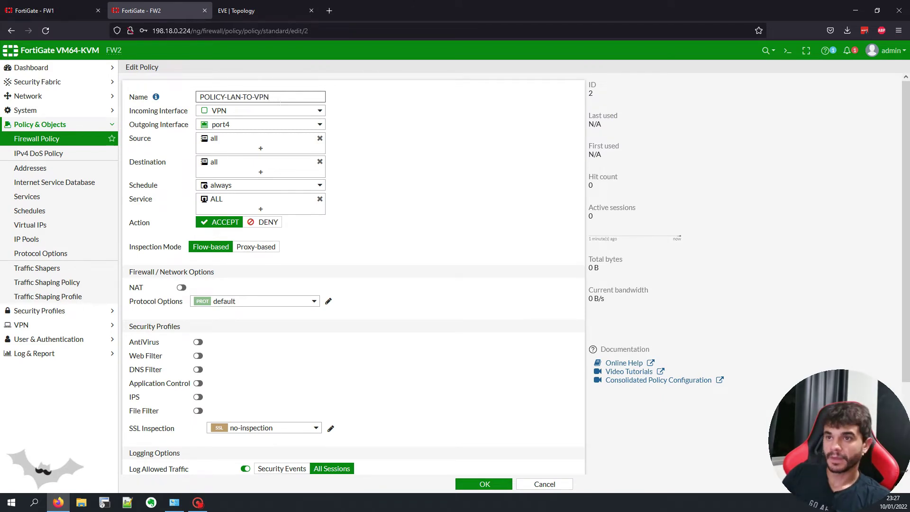
Step: Make the copy port4 to VPN, clear its comment, enable it, and save
{"action": "left_click", "coordinate": [284, 110]}
{"action": "left_click", "coordinate": [239, 171]}
{"action": "left_click", "coordinate": [221, 125]}
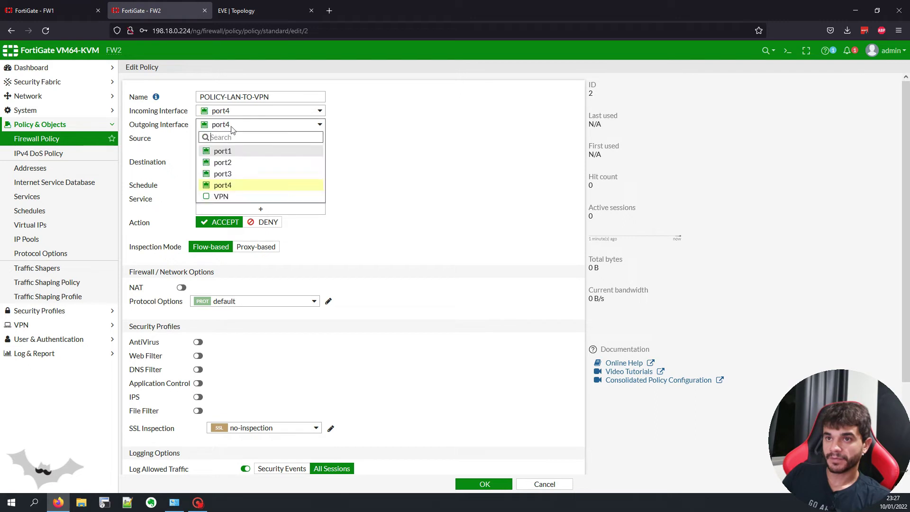
{"action": "left_click", "coordinate": [237, 196]}
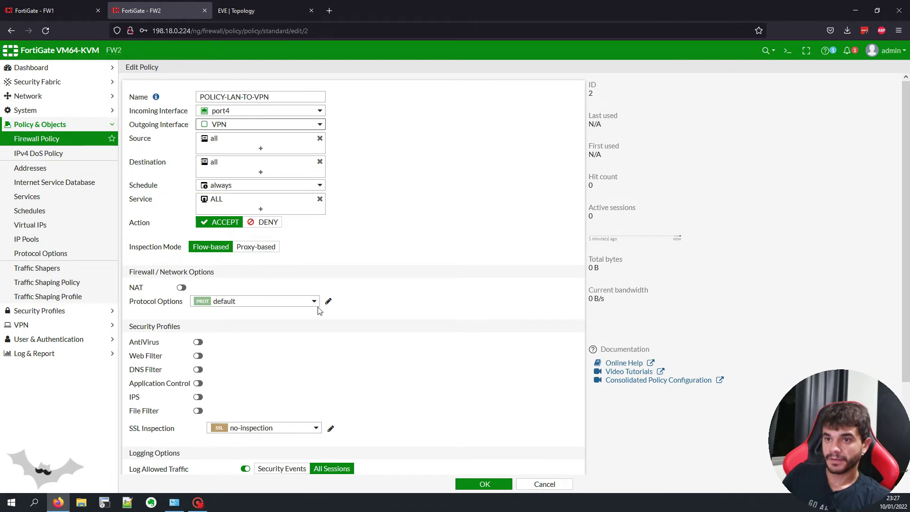
{"action": "scroll", "coordinate": [319, 311], "scroll_direction": "down", "scroll_amount": 2}
{"action": "triple_click", "coordinate": [218, 420]}
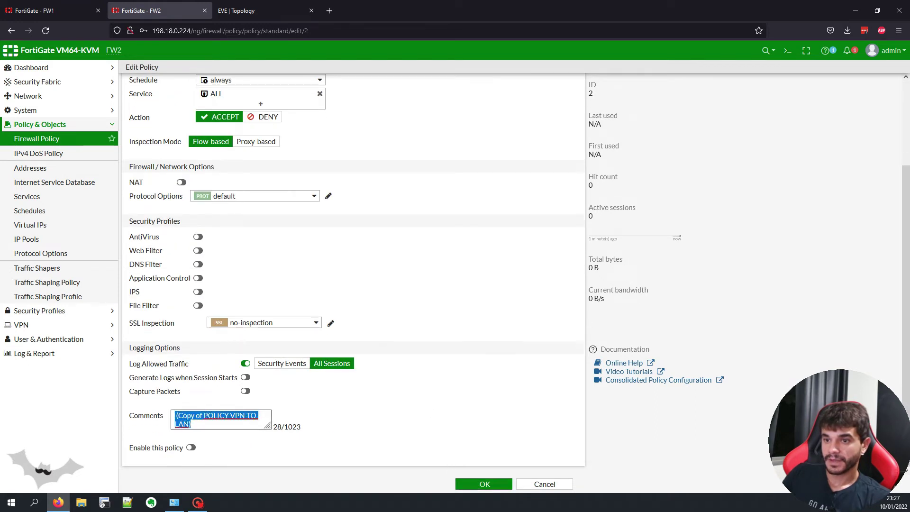
{"action": "key", "text": "BackSpace"}
{"action": "left_click", "coordinate": [191, 447]}
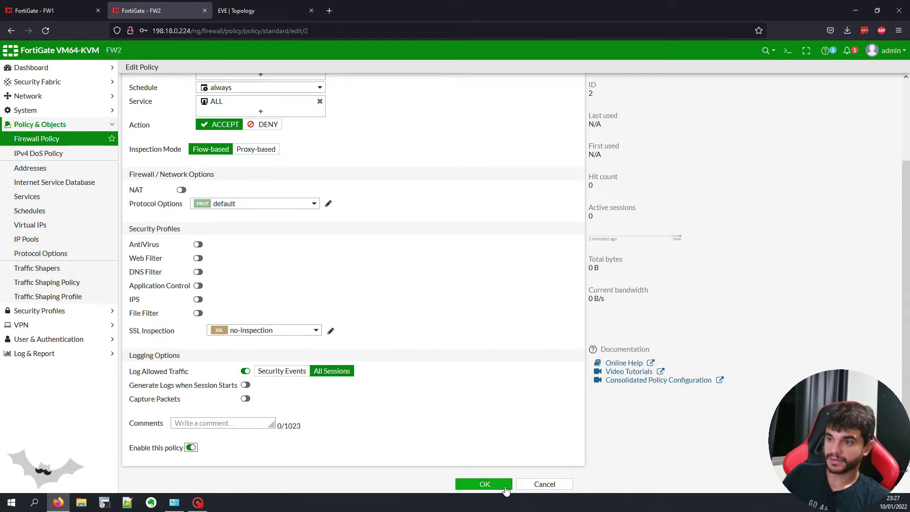
{"action": "left_click", "coordinate": [488, 484]}
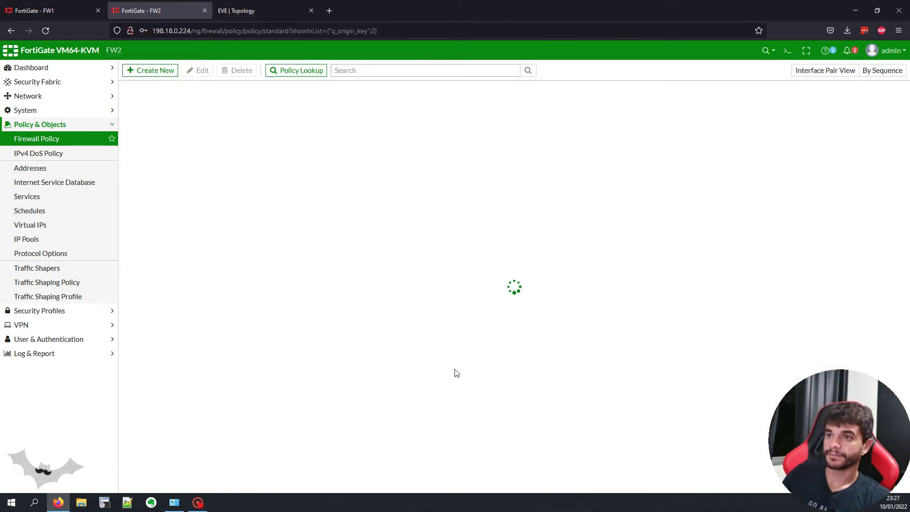
{"action": "left_click", "coordinate": [66, 324]}
Step: Review the VPN-TO-FW1-01 tunnel status and static routes, then go to the EVE topology
{"action": "left_click", "coordinate": [46, 183]}
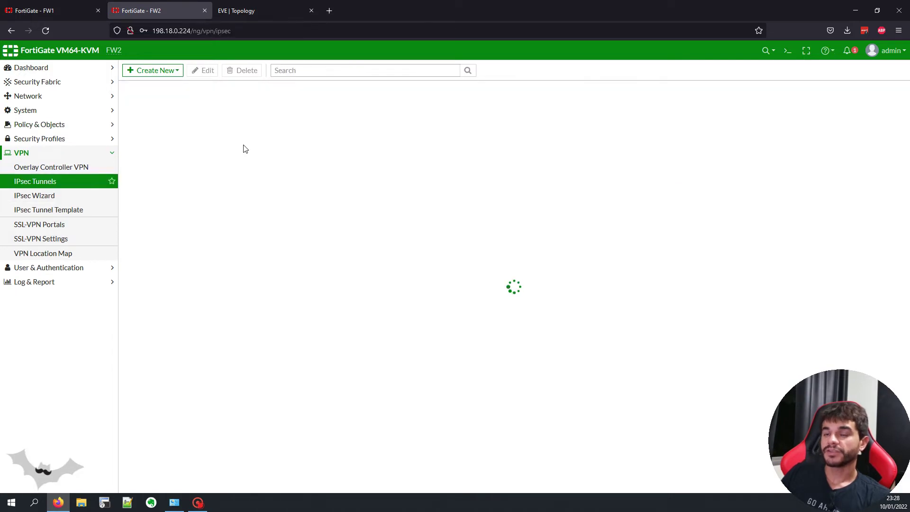
{"action": "left_click", "coordinate": [157, 124]}
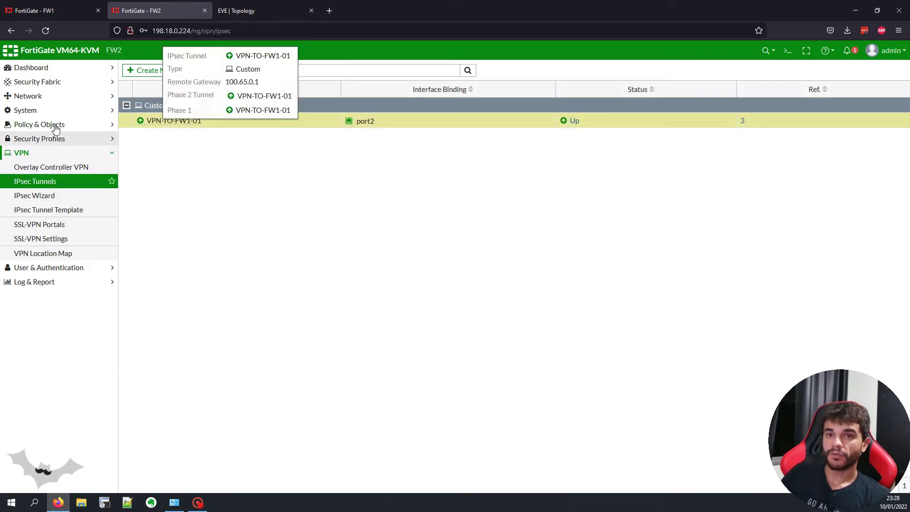
{"action": "left_click", "coordinate": [53, 96]}
{"action": "left_click", "coordinate": [71, 196]}
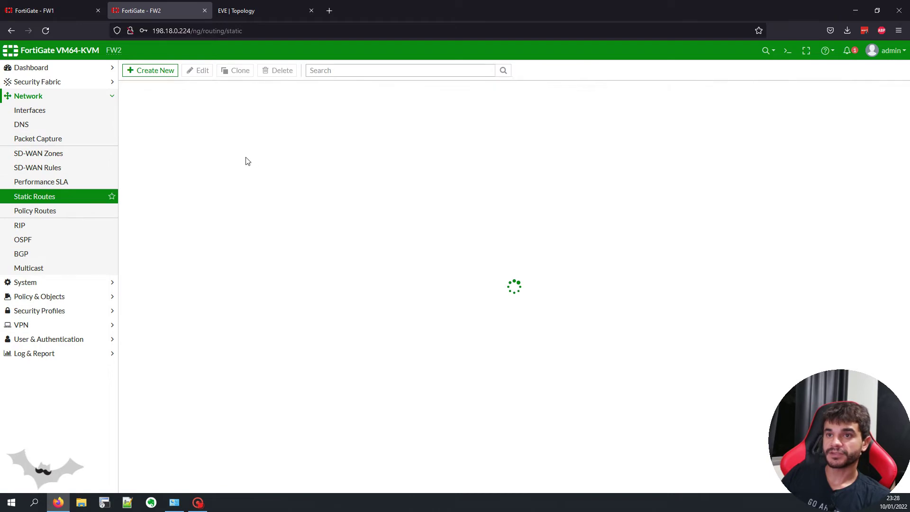
{"action": "left_click", "coordinate": [50, 10]}
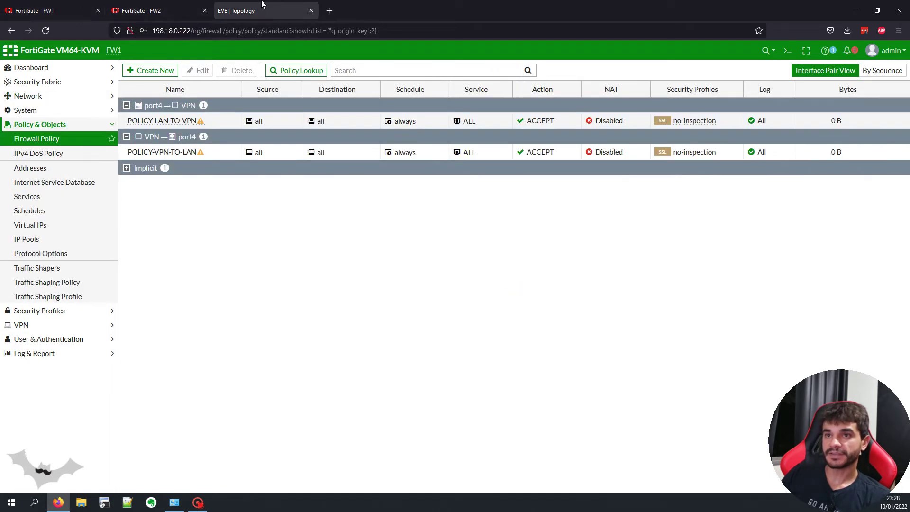
{"action": "left_click", "coordinate": [261, 10]}
Step: Give PC1 address 192.168.0.10/24 with gateway 192.168.0.1 in its console
{"action": "left_click", "coordinate": [201, 181]}
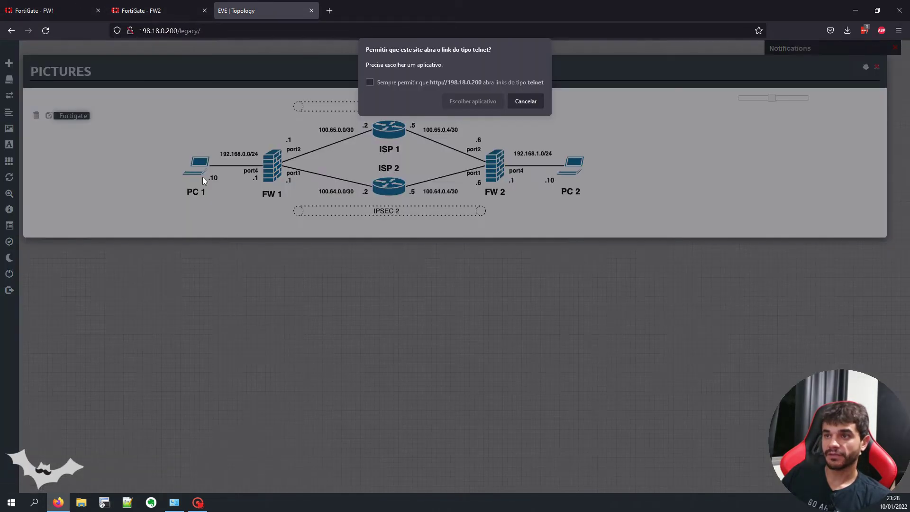
{"action": "left_click", "coordinate": [460, 104]}
{"action": "double_click", "coordinate": [403, 79]}
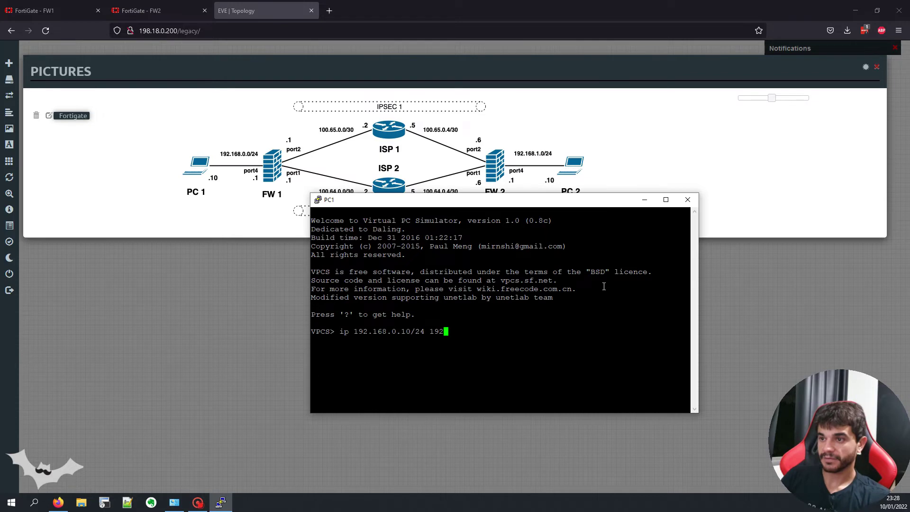
{"action": "type", "text": ".168.0"}
{"action": "key", "text": "Return"}
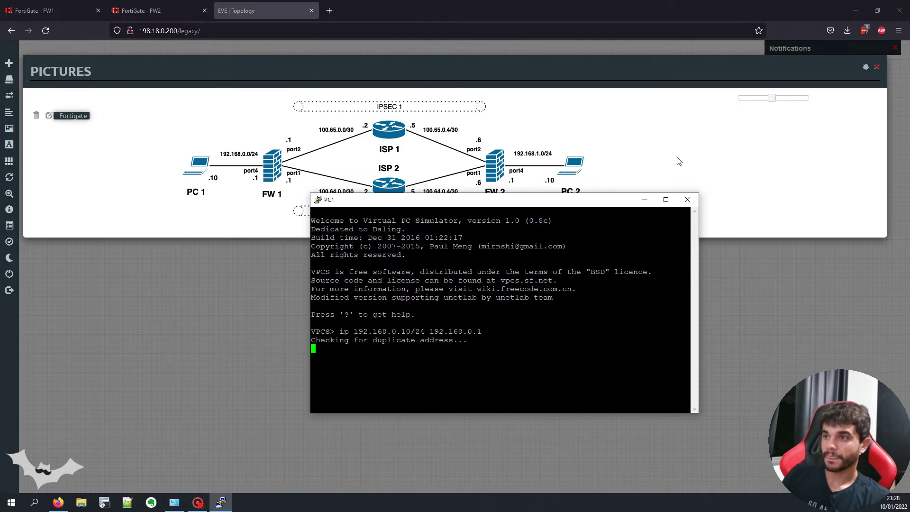
{"action": "left_click", "coordinate": [645, 199]}
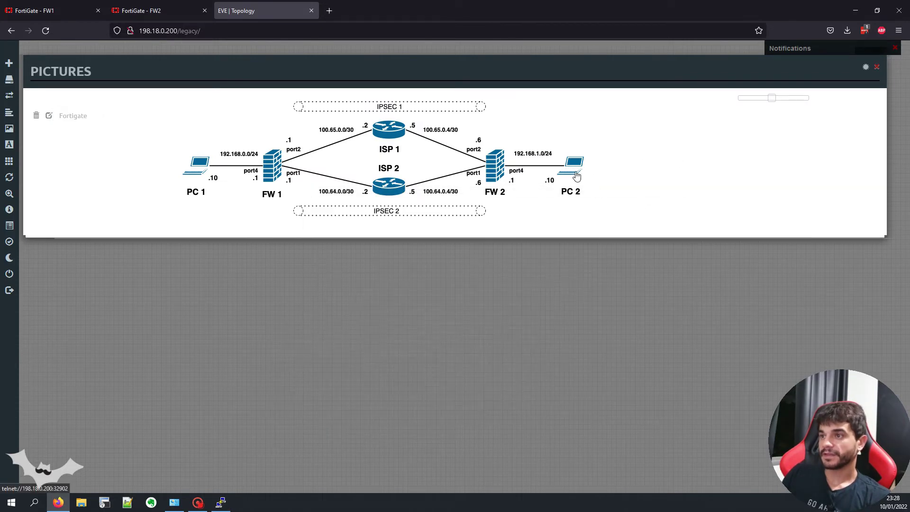
Step: Give PC2 address 192.168.1.10/24 with gateway 192.168.1.1 in its console
{"action": "left_click", "coordinate": [577, 175]}
{"action": "left_click", "coordinate": [460, 101]}
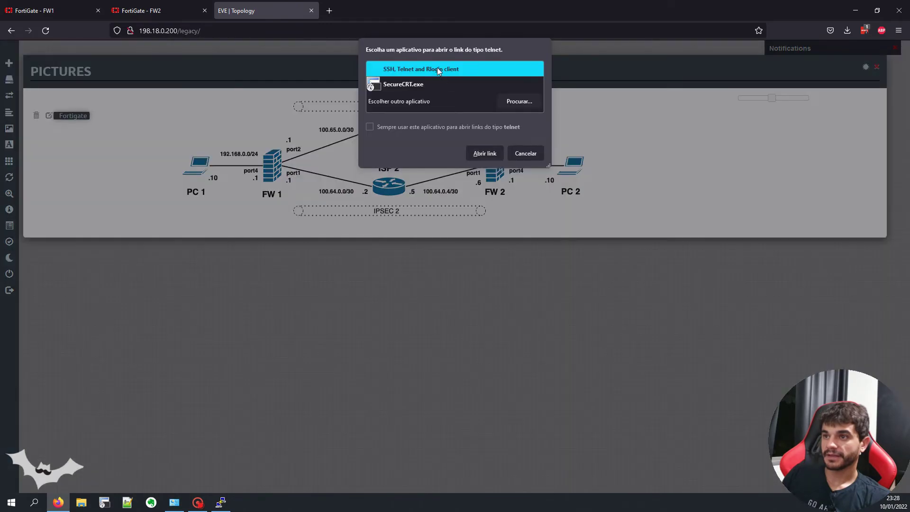
{"action": "key", "text": "Return"}
{"action": "type", "text": "ip 192.168.1.10/24 "}
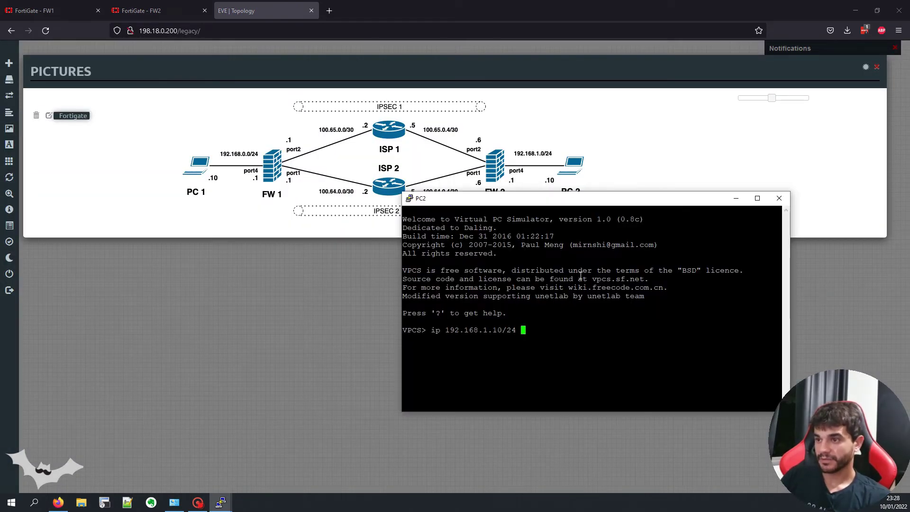
{"action": "type", "text": "192.168.1.1"}
{"action": "key", "text": "Return"}
{"action": "left_click", "coordinate": [225, 504]}
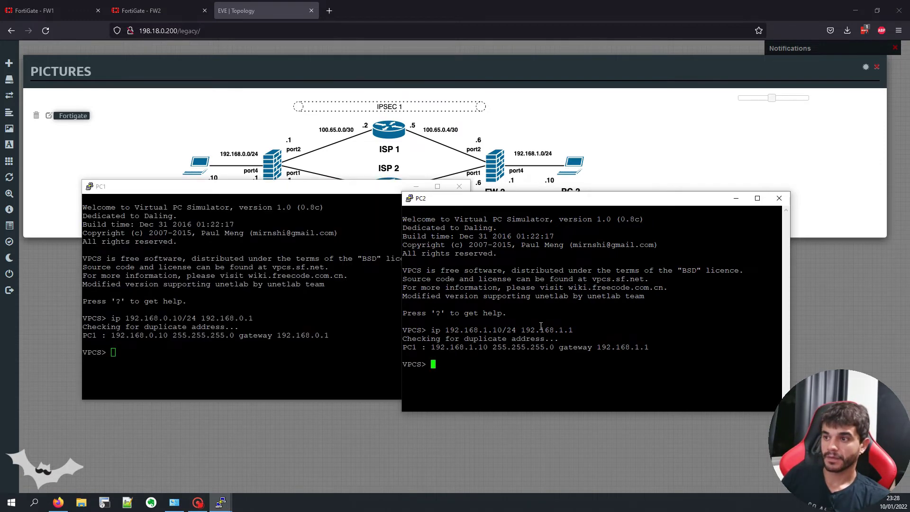
Step: Ping 192.168.0.10 from PC2 and confirm replies arrive from PC1
{"action": "type", "text": "ping 192.168."}
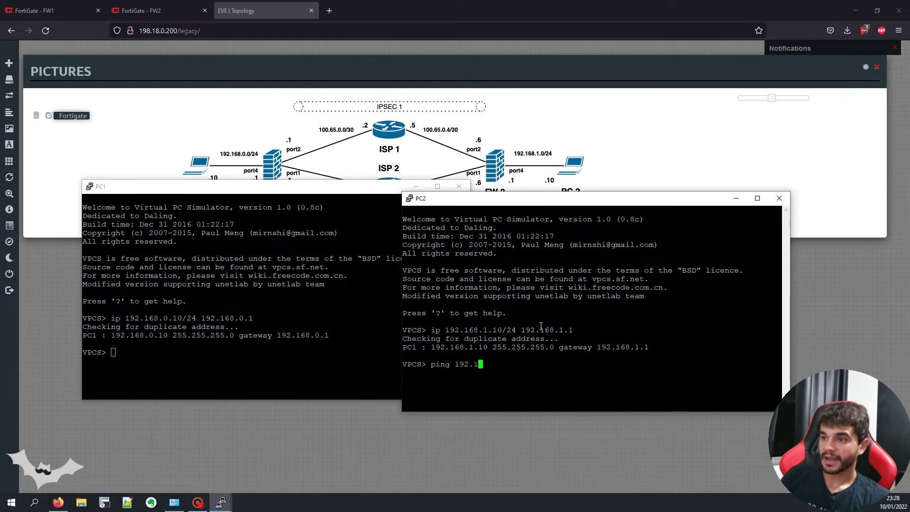
{"action": "left_click", "coordinate": [608, 180]}
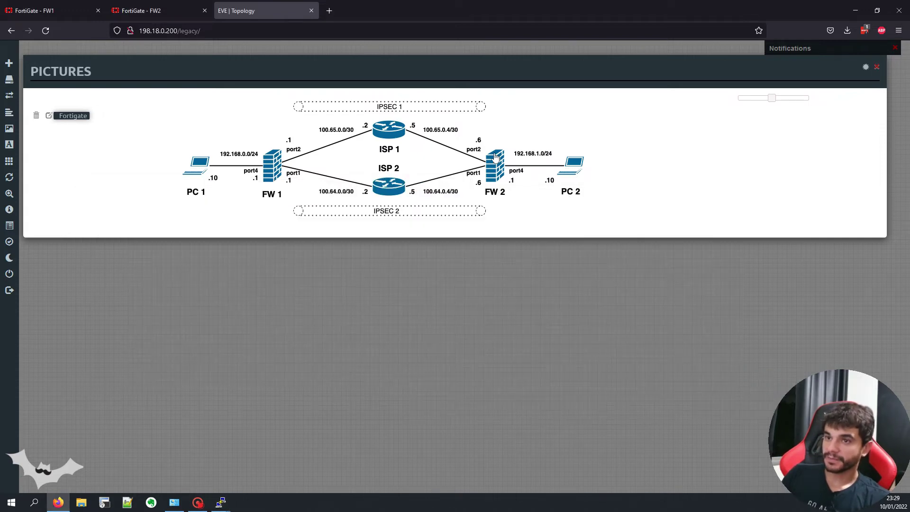
{"action": "mouse_move", "coordinate": [221, 502]}
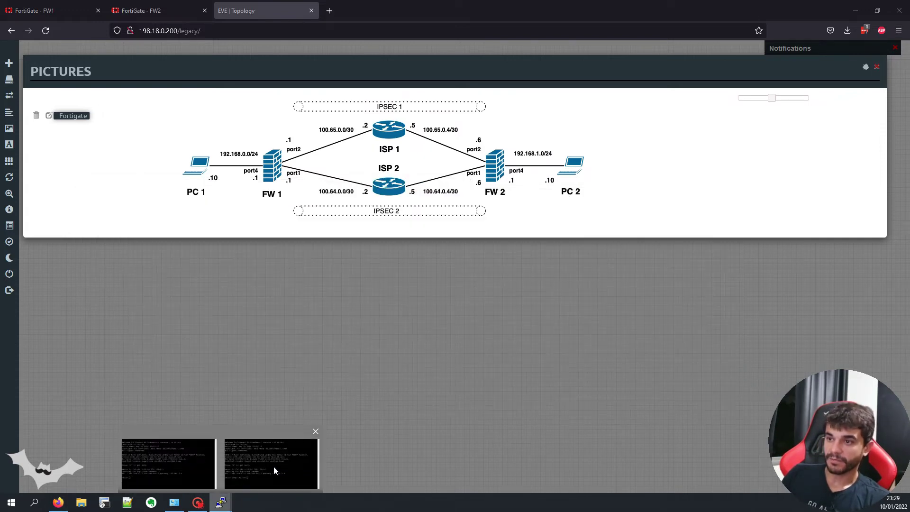
{"action": "left_click", "coordinate": [274, 467]}
{"action": "type", "text": "0.10"}
{"action": "key", "text": "Return"}
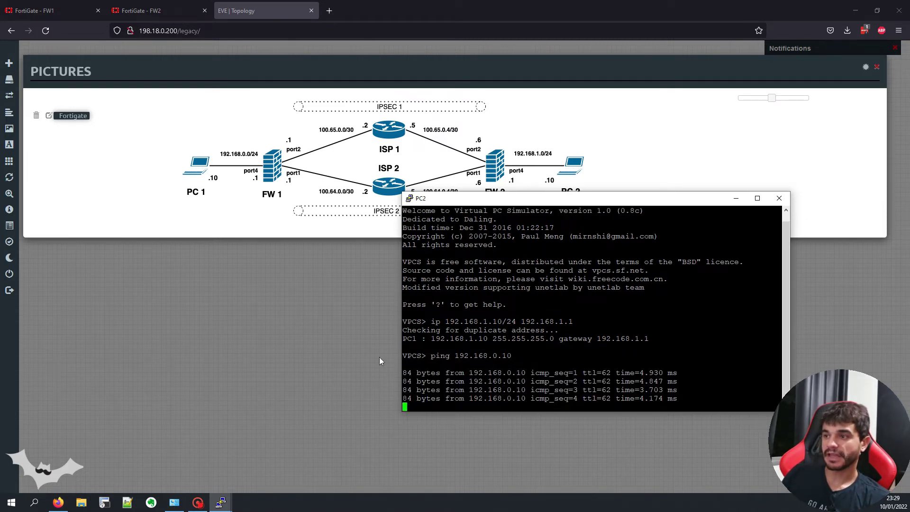
{"action": "left_click", "coordinate": [736, 198]}
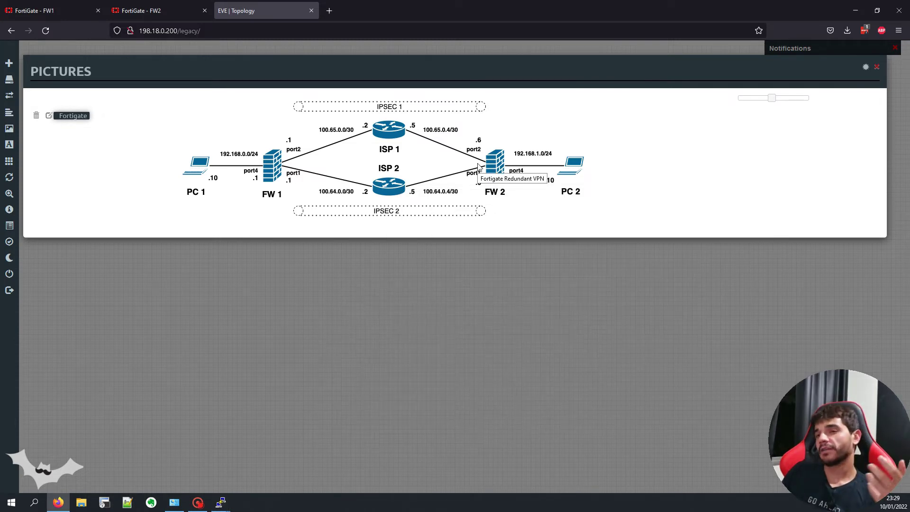
Step: On FW1's IPsec tunnel list, start creating a new IPsec tunnel
{"action": "left_click", "coordinate": [52, 11]}
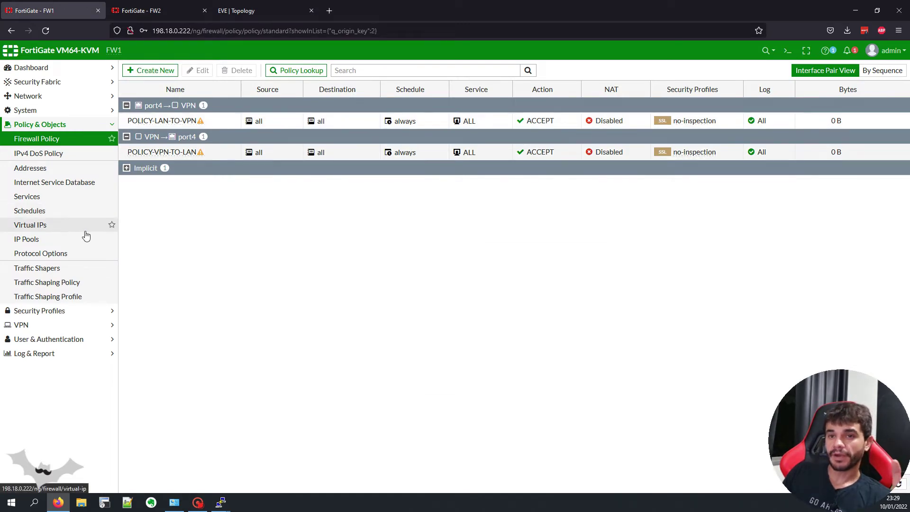
{"action": "left_click", "coordinate": [81, 324]}
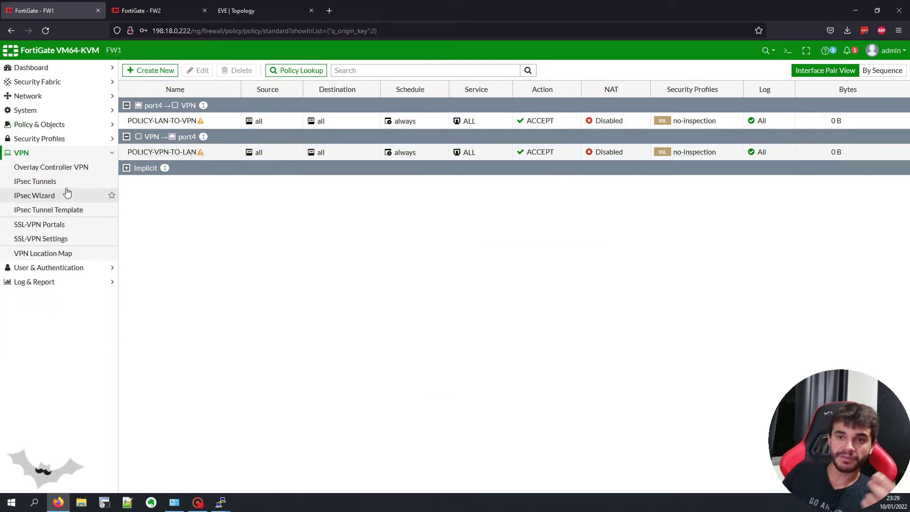
{"action": "left_click", "coordinate": [67, 188]}
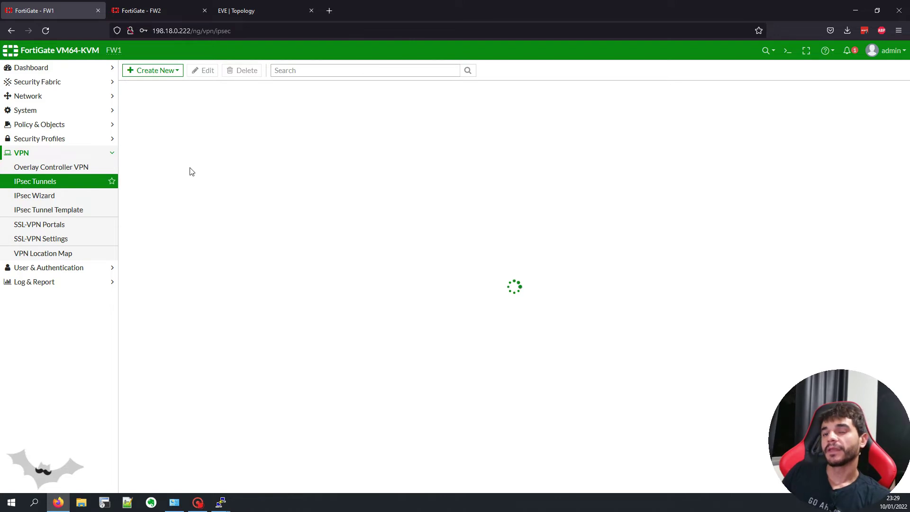
{"action": "right_click", "coordinate": [190, 122]}
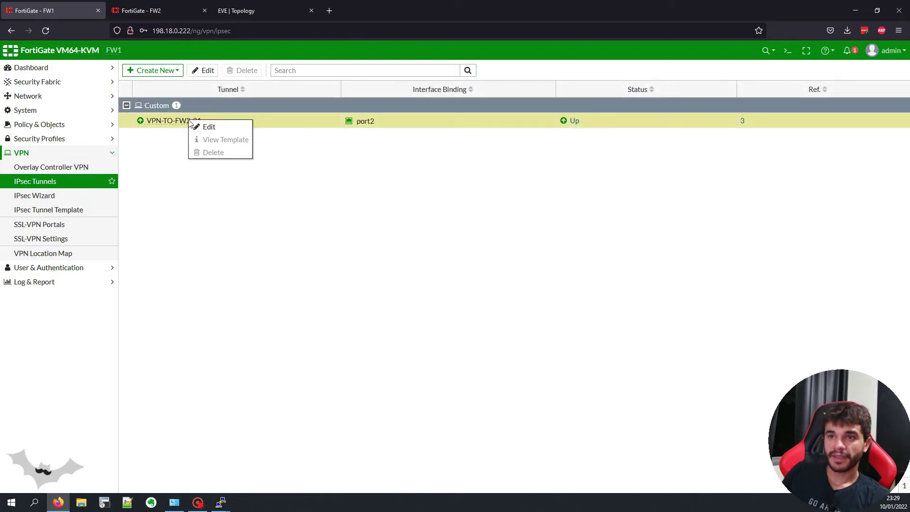
{"action": "left_click", "coordinate": [144, 71]}
{"action": "left_click", "coordinate": [163, 84]}
Step: Choose the Custom template, name the tunnel VPN-TO-FW2-02, and continue
{"action": "left_click", "coordinate": [359, 116]}
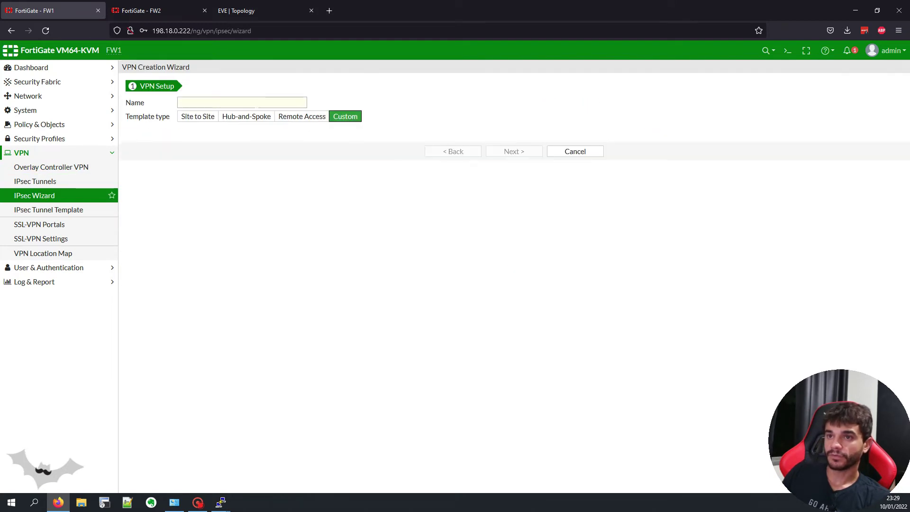
{"action": "left_click", "coordinate": [256, 104]}
{"action": "type", "text": "VO"}
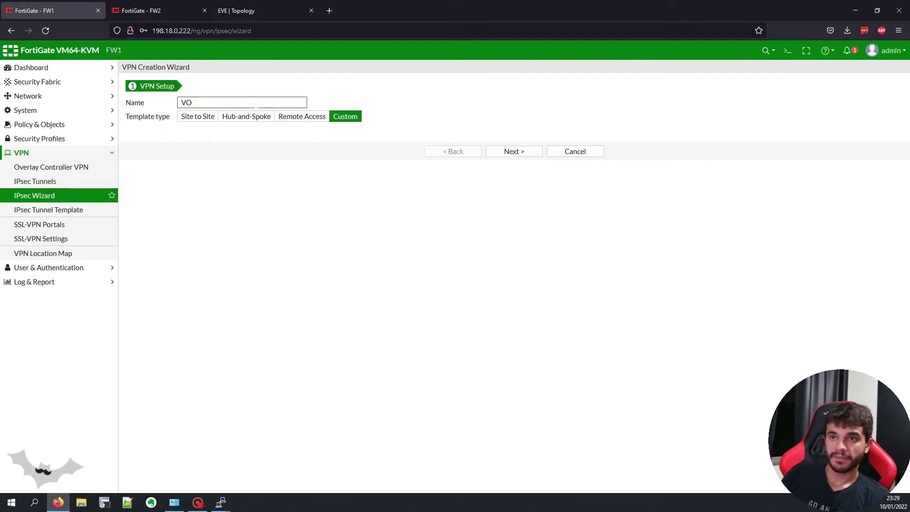
{"action": "key", "text": "BackSpace"}
{"action": "type", "text": "PN-TO-FW2-02"}
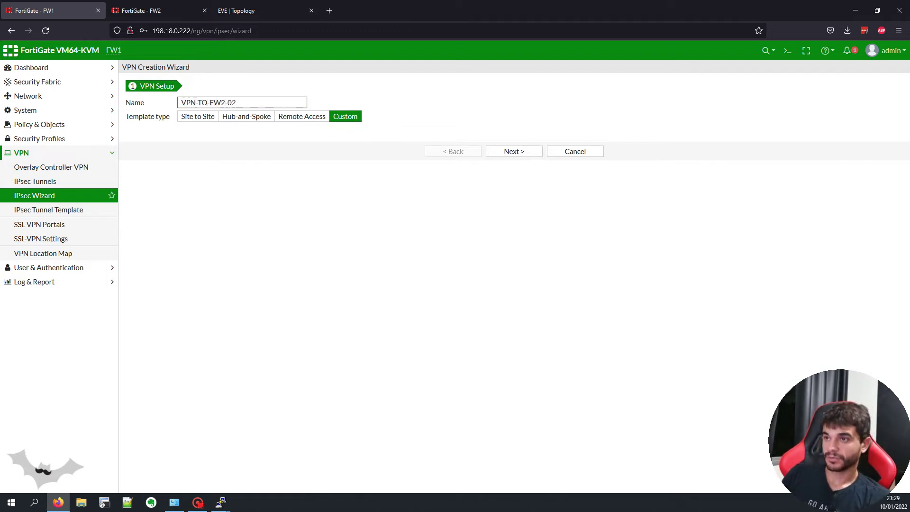
{"action": "left_click", "coordinate": [502, 152]}
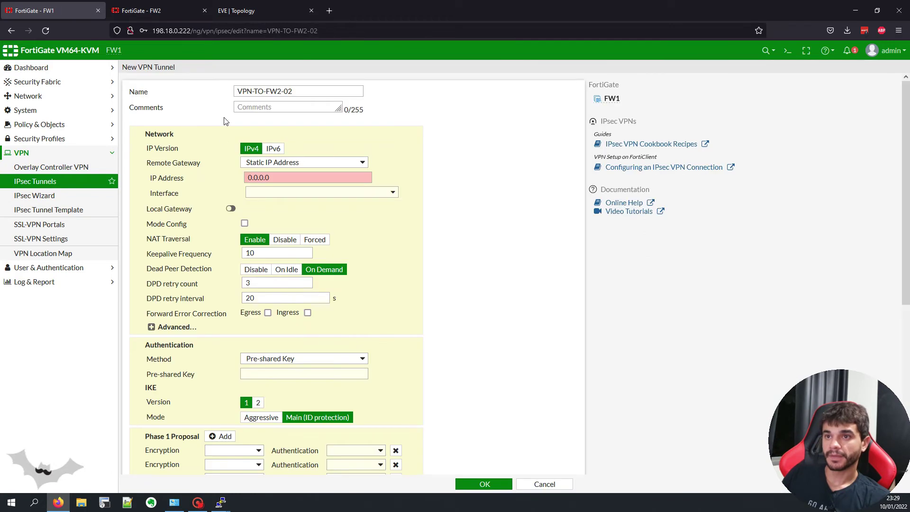
Step: Set the remote gateway to 100.64.0.6 on port1 with NAT traversal disabled
{"action": "double_click", "coordinate": [278, 178]}
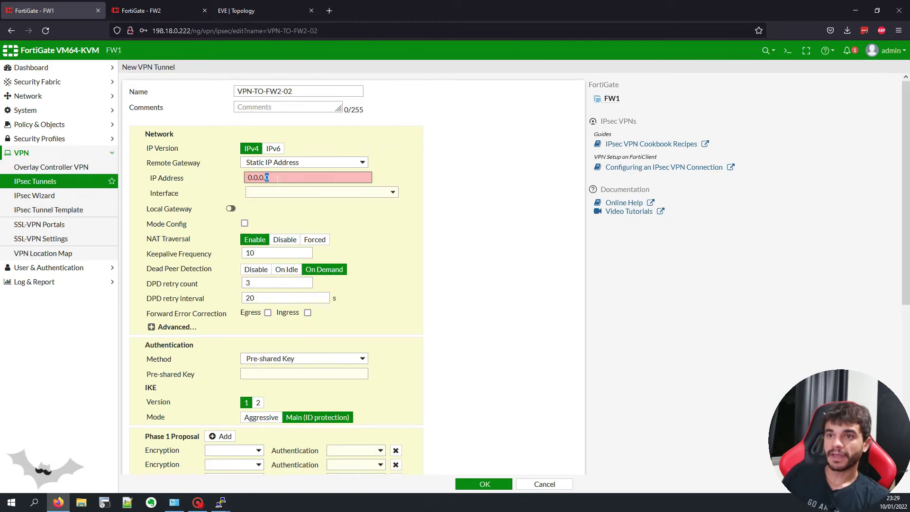
{"action": "left_click", "coordinate": [240, 9]}
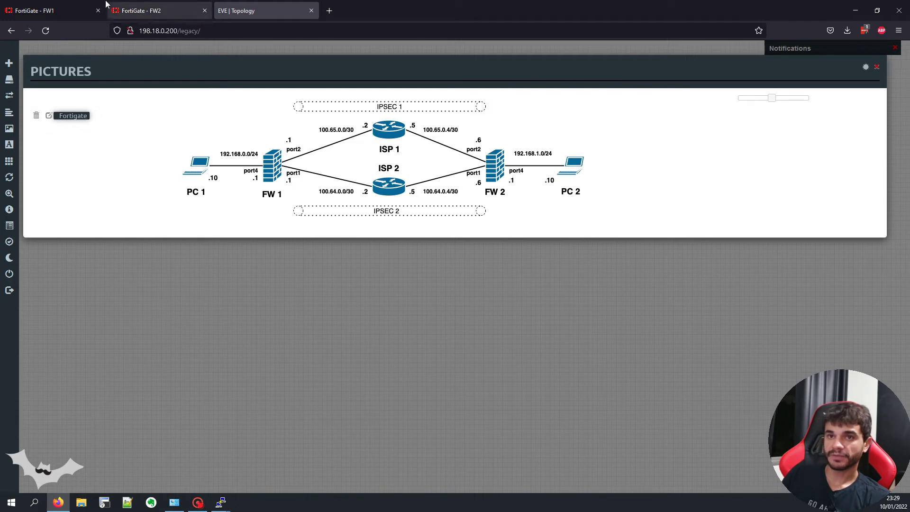
{"action": "left_click", "coordinate": [44, 9]}
{"action": "type", "text": "100.64.0"}
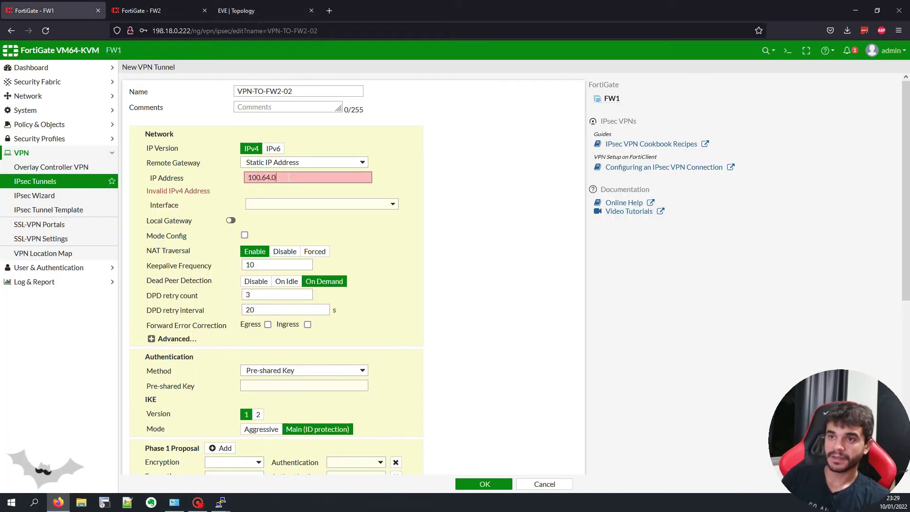
{"action": "type", "text": ".6"}
{"action": "left_click", "coordinate": [287, 193]}
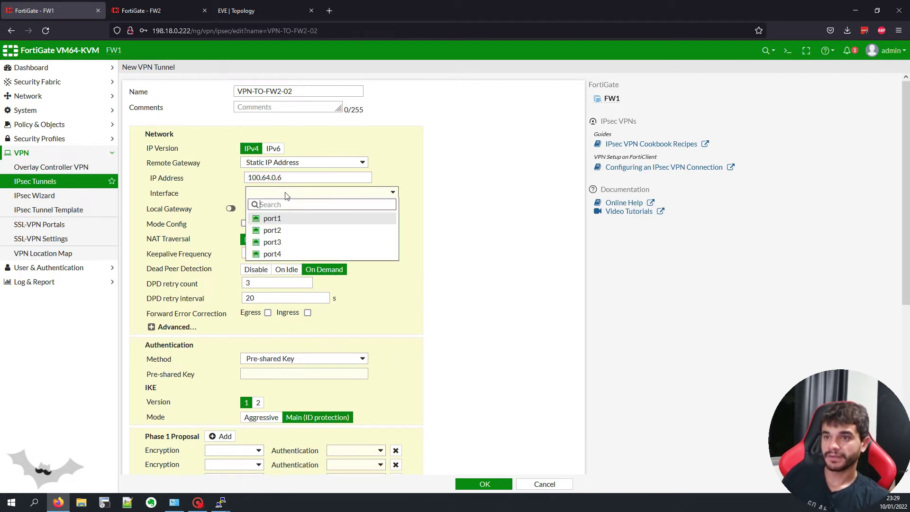
{"action": "left_click", "coordinate": [289, 224]}
{"action": "left_click", "coordinate": [284, 11]}
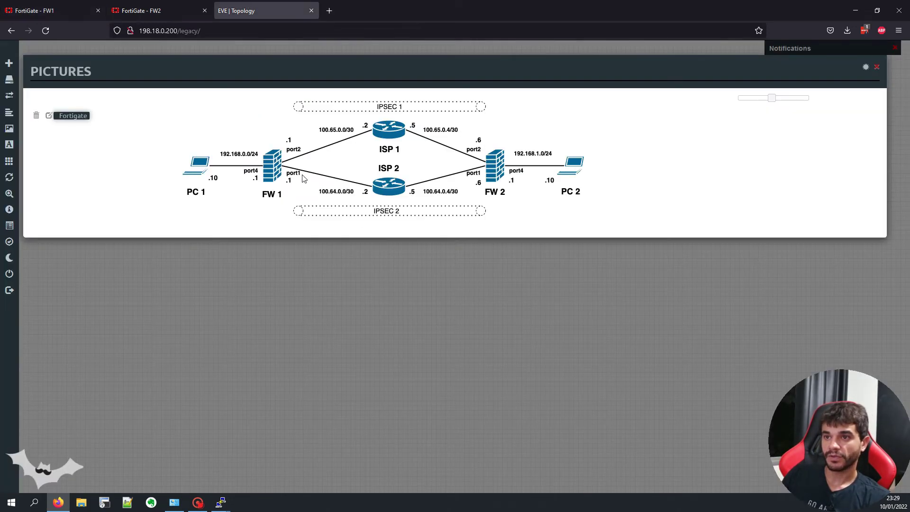
{"action": "left_click", "coordinate": [52, 10]}
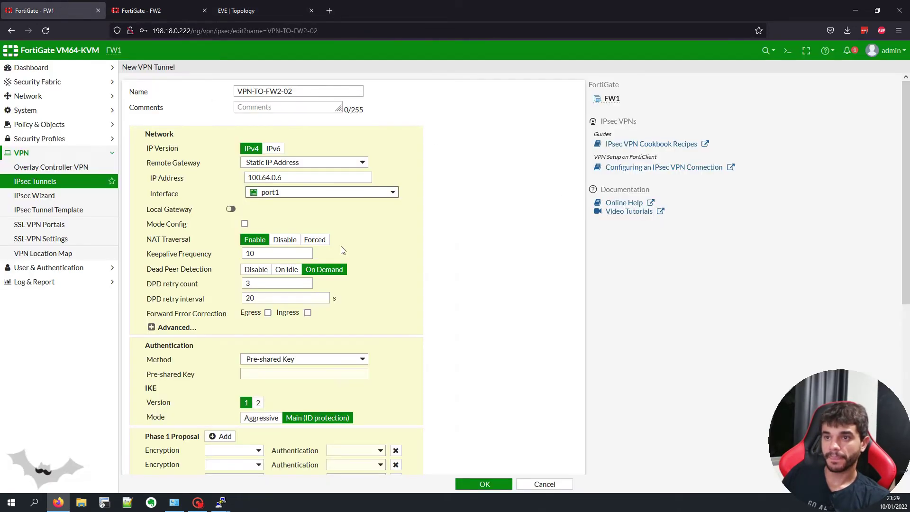
{"action": "left_click", "coordinate": [280, 240]}
Step: Enter the tunnel's pre-shared key and switch IKE to version 2
{"action": "scroll", "coordinate": [267, 251], "scroll_direction": "down", "scroll_amount": 3}
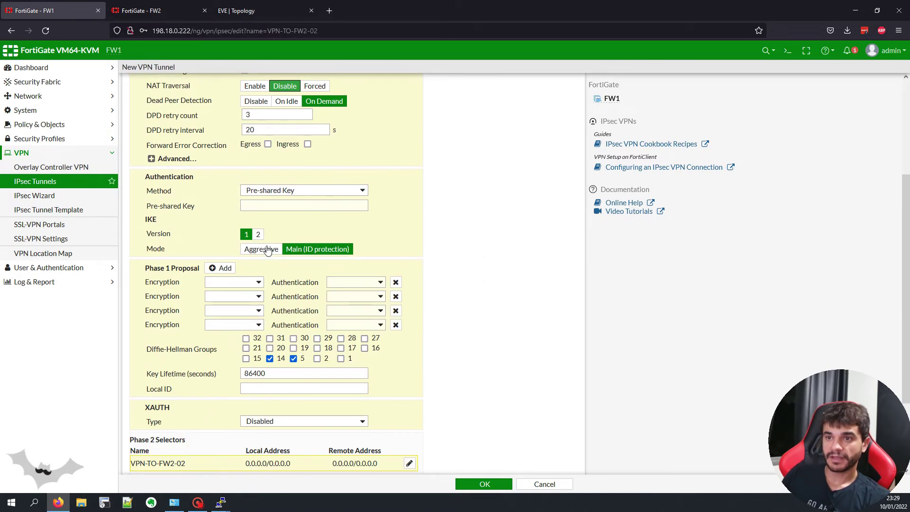
{"action": "left_click", "coordinate": [287, 206]}
{"action": "type", "text": "123456"}
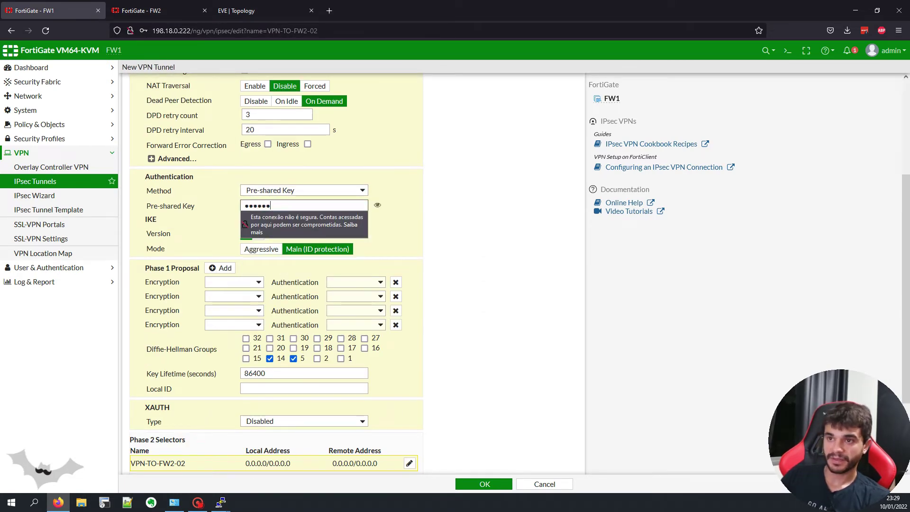
{"action": "left_click", "coordinate": [378, 205]}
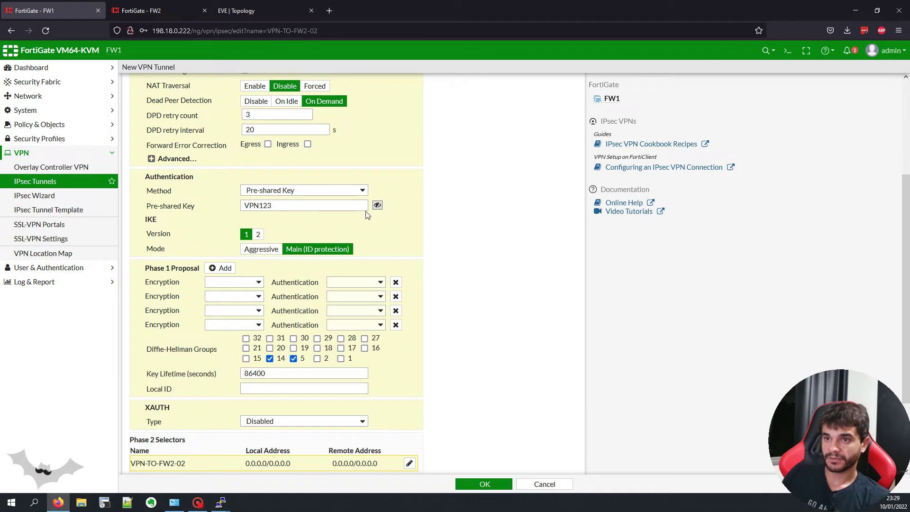
{"action": "left_click", "coordinate": [258, 235]}
Step: Keep a single DES/SHA256 Phase 1 proposal with DH group 14 only, and save the tunnel
{"action": "left_click", "coordinate": [396, 267]}
{"action": "left_click", "coordinate": [396, 267]}
{"action": "left_click", "coordinate": [396, 267]}
{"action": "left_click", "coordinate": [396, 267]}
{"action": "left_click", "coordinate": [234, 267]}
{"action": "left_click", "coordinate": [252, 294]}
{"action": "left_click", "coordinate": [356, 267]}
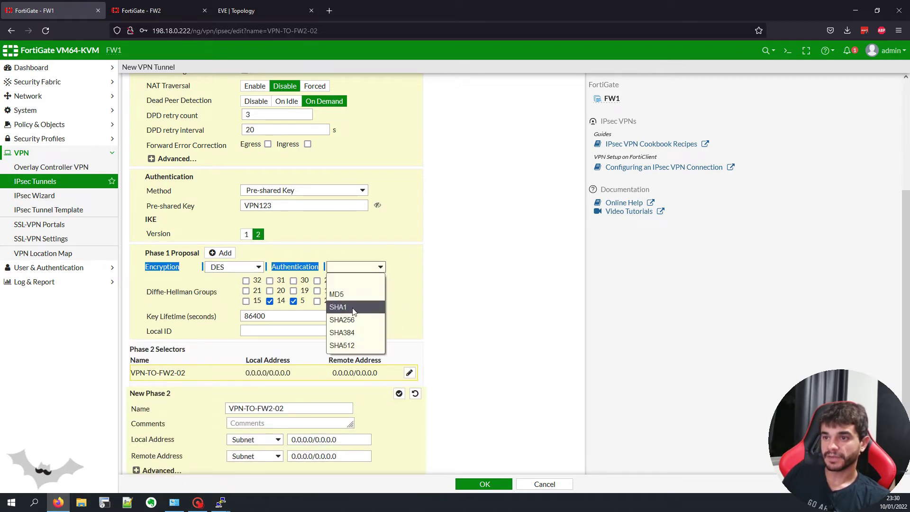
{"action": "left_click", "coordinate": [342, 320]}
{"action": "left_click", "coordinate": [293, 301]}
{"action": "scroll", "coordinate": [304, 304], "scroll_direction": "down", "scroll_amount": 2}
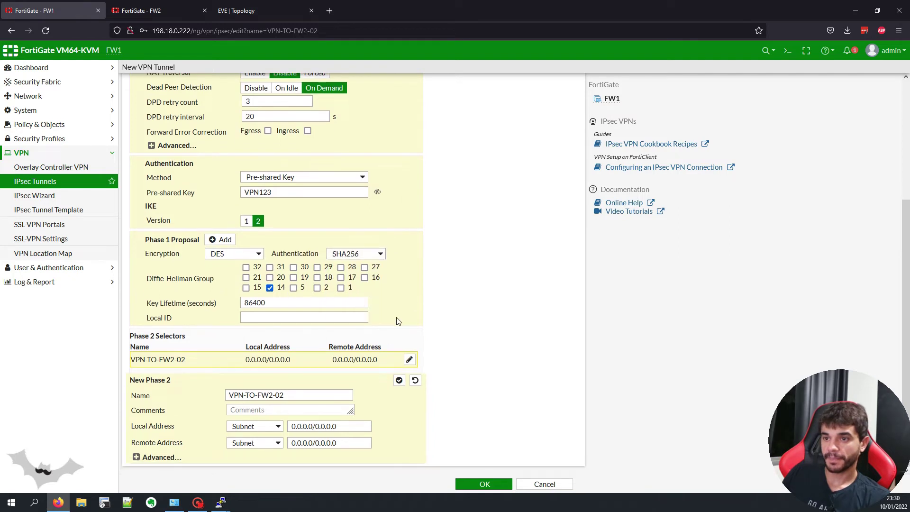
{"action": "key", "text": "Return"}
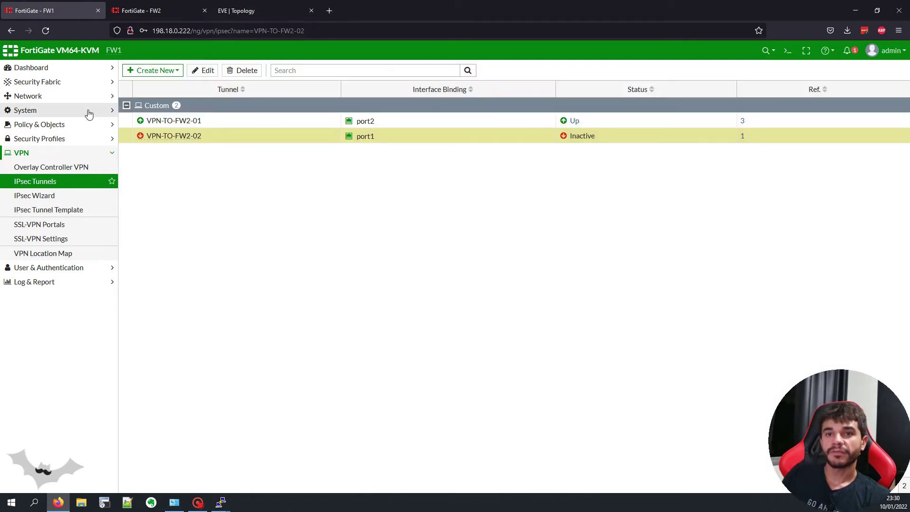
Step: Add VPN-TO-FW2-02 alongside VPN-TO-FW2-01 in FW1's VPN zone, save, and move to FW2
{"action": "left_click", "coordinate": [82, 96]}
{"action": "left_click", "coordinate": [90, 114]}
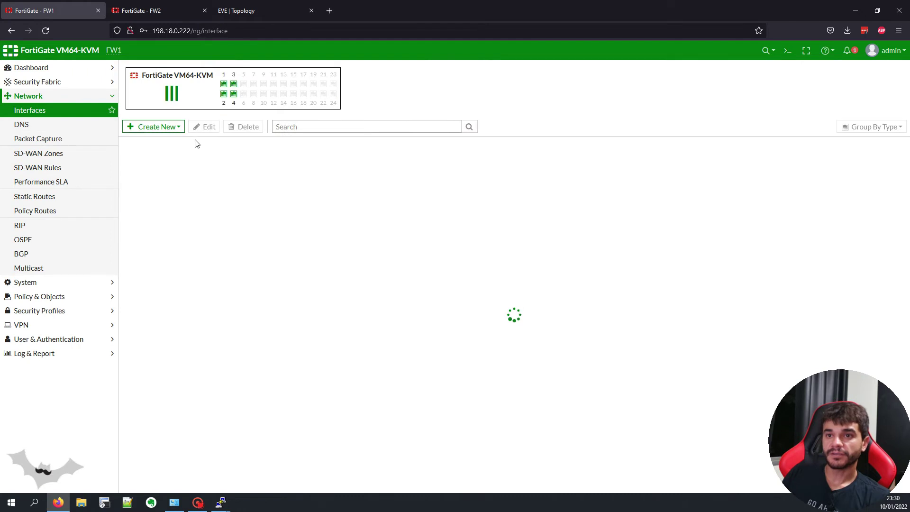
{"action": "left_click", "coordinate": [181, 400]}
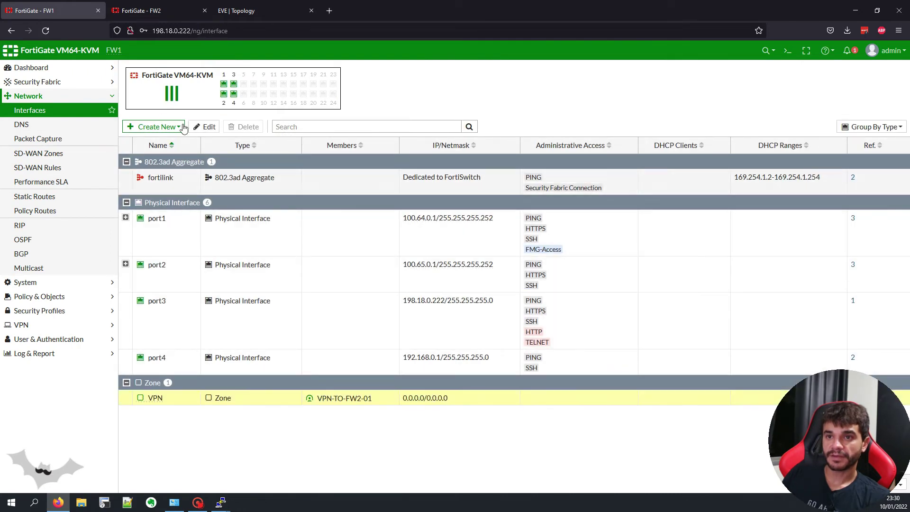
{"action": "left_click", "coordinate": [204, 127]}
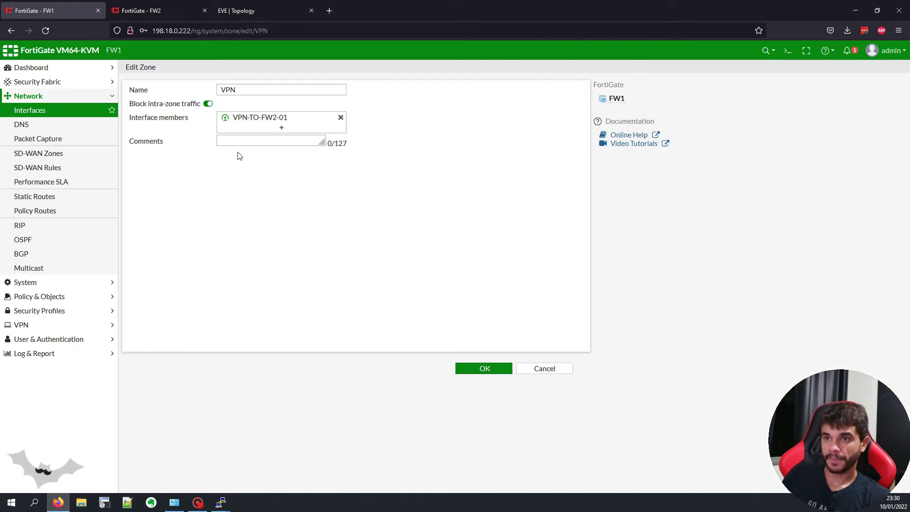
{"action": "left_click", "coordinate": [252, 133]}
{"action": "left_click", "coordinate": [484, 151]}
{"action": "left_click", "coordinate": [484, 151]}
{"action": "left_click", "coordinate": [487, 162]}
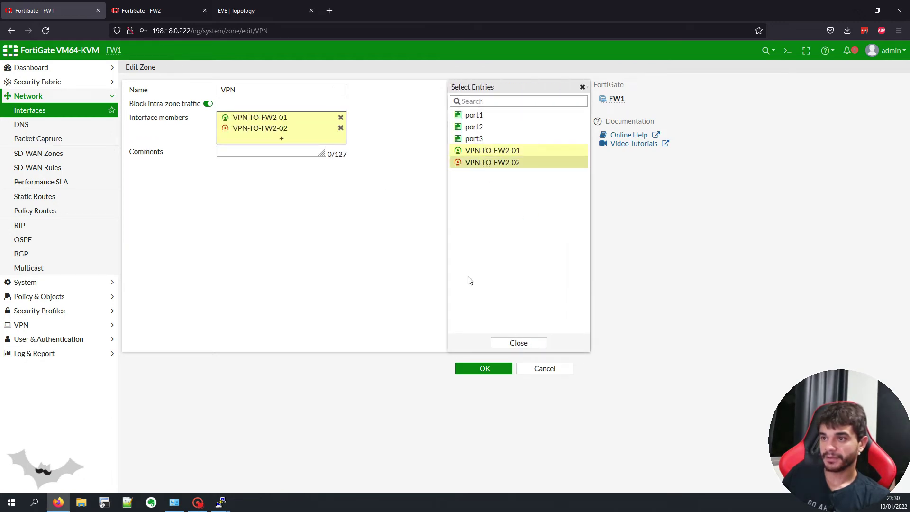
{"action": "left_click", "coordinate": [515, 345]}
{"action": "left_click", "coordinate": [483, 369]}
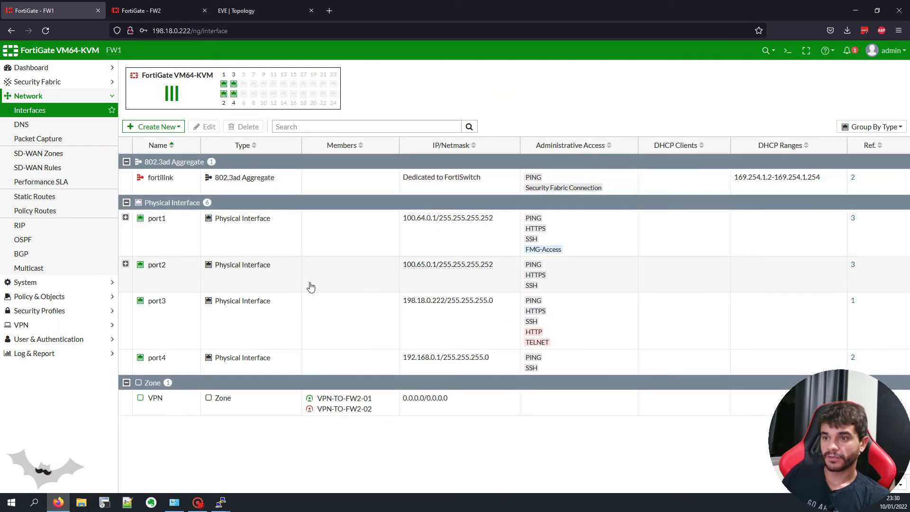
{"action": "left_click", "coordinate": [142, 11]}
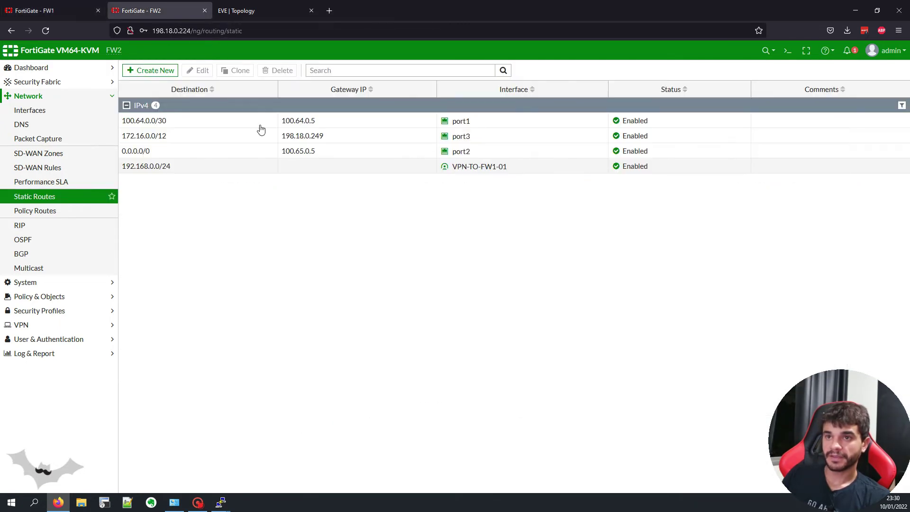
Step: Start a new custom IPsec tunnel on FW2 named VPN-TO-FW1-02
{"action": "left_click", "coordinate": [104, 326]}
{"action": "left_click", "coordinate": [68, 179]}
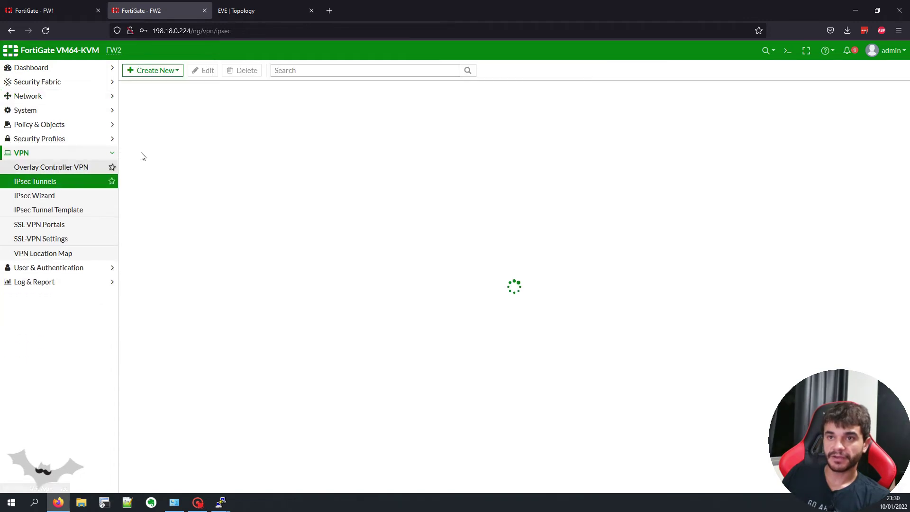
{"action": "left_click", "coordinate": [157, 72]}
{"action": "type", "text": "VPN-TO-FW1-02"}
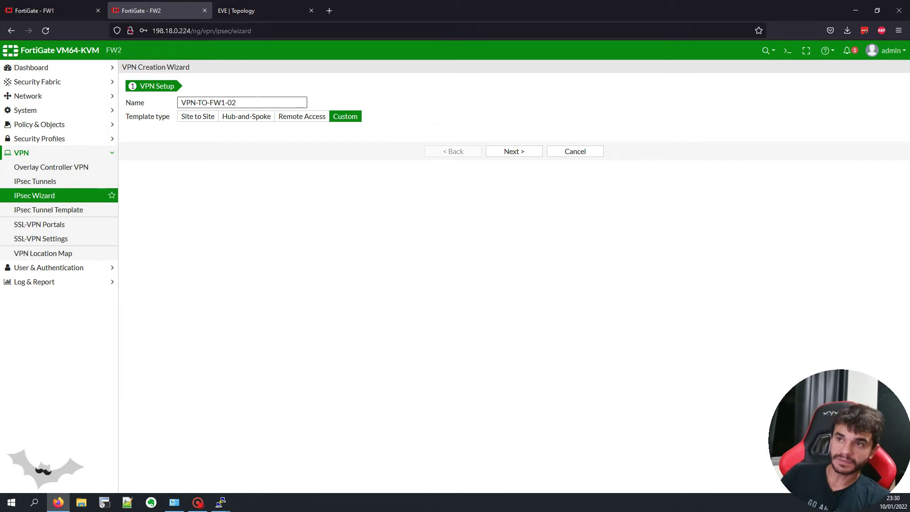
{"action": "left_click", "coordinate": [514, 151]}
Step: Disable NAT traversal, enter the pre-shared key and select IKE version 2
{"action": "key", "text": "ctrl+Tab"}
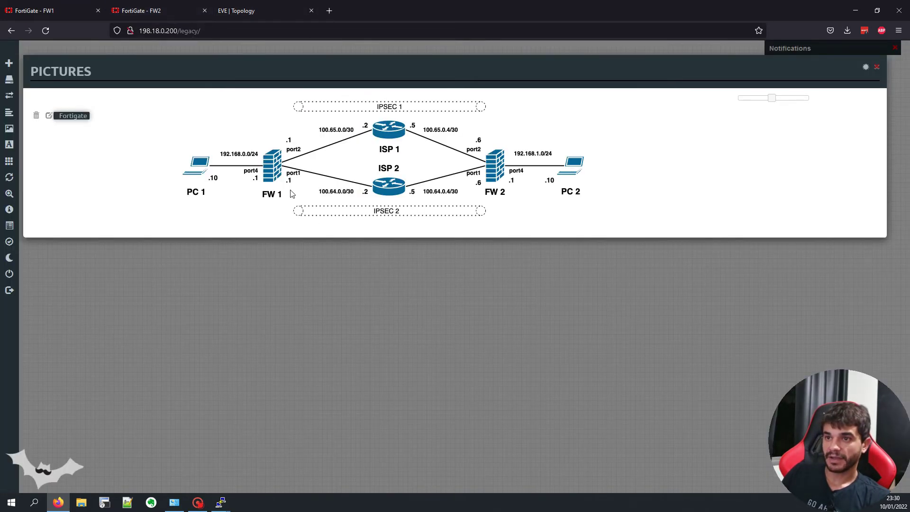
{"action": "left_click", "coordinate": [157, 11]}
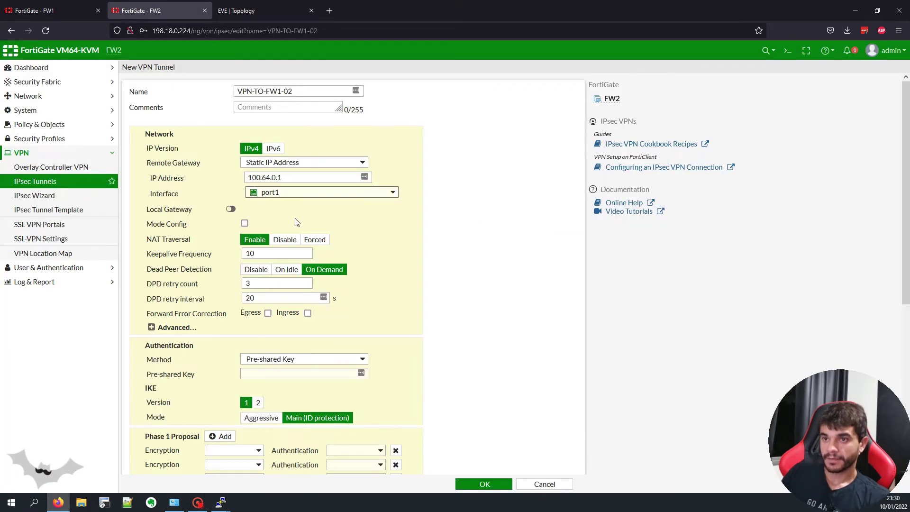
{"action": "left_click", "coordinate": [285, 240]}
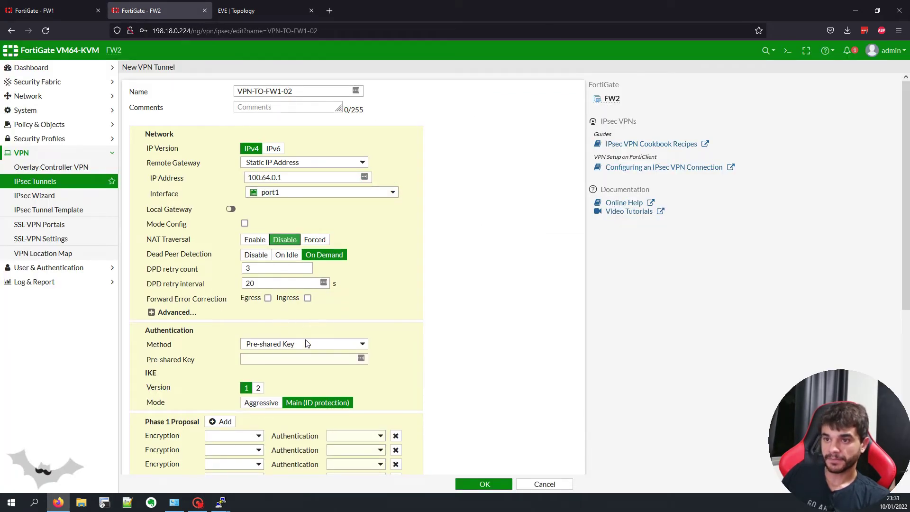
{"action": "left_click", "coordinate": [309, 359]}
{"action": "type", "text": "123456"}
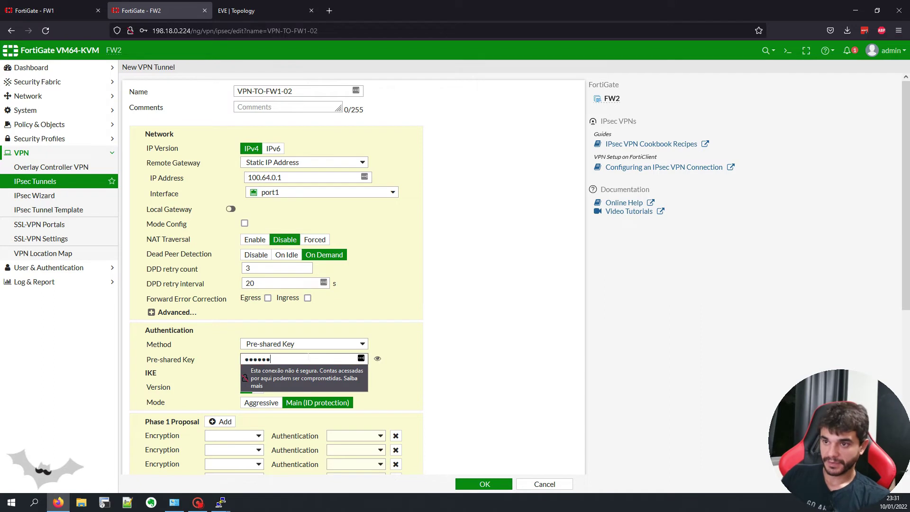
{"action": "left_click", "coordinate": [378, 359]}
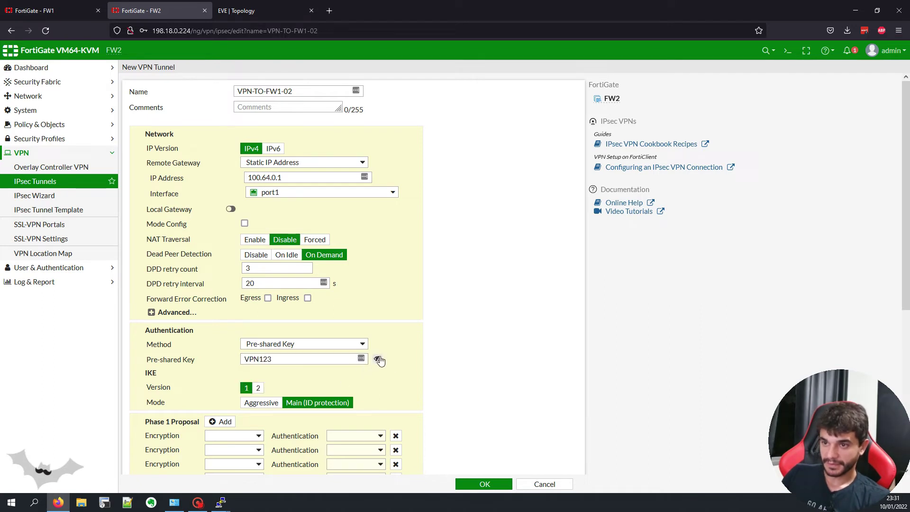
{"action": "left_click", "coordinate": [258, 388]}
Step: Trim Phase 1 to one proposal, set its encryption, and save the tunnel
{"action": "scroll", "coordinate": [366, 351], "scroll_direction": "down", "scroll_amount": 2}
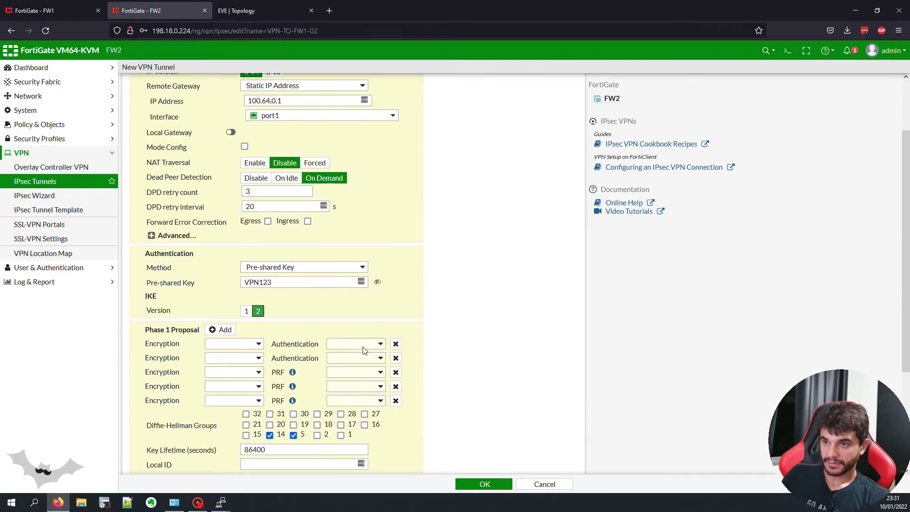
{"action": "left_click", "coordinate": [395, 347]}
{"action": "left_click", "coordinate": [395, 346]}
{"action": "left_click", "coordinate": [395, 347]}
{"action": "left_click", "coordinate": [395, 347]}
{"action": "left_click", "coordinate": [245, 348]}
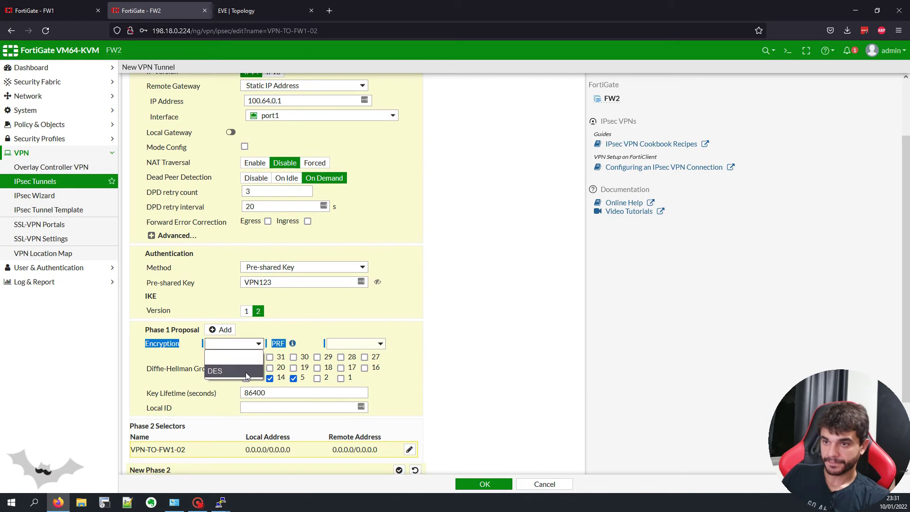
{"action": "left_click", "coordinate": [246, 371]}
{"action": "scroll", "coordinate": [478, 468], "scroll_direction": "down", "scroll_amount": 6}
{"action": "left_click", "coordinate": [484, 483]}
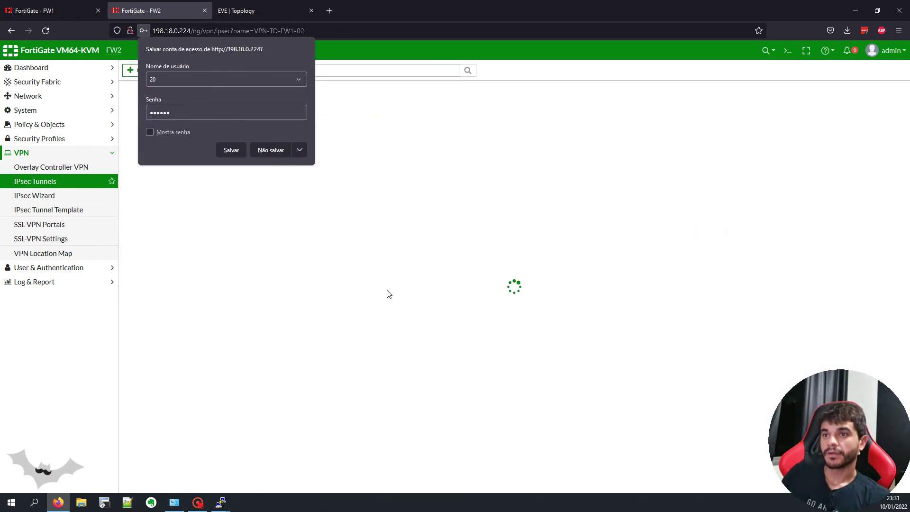
Step: Dismiss the browser's save-login prompt and open FW2's VPN zone for editing
{"action": "left_click", "coordinate": [285, 286]}
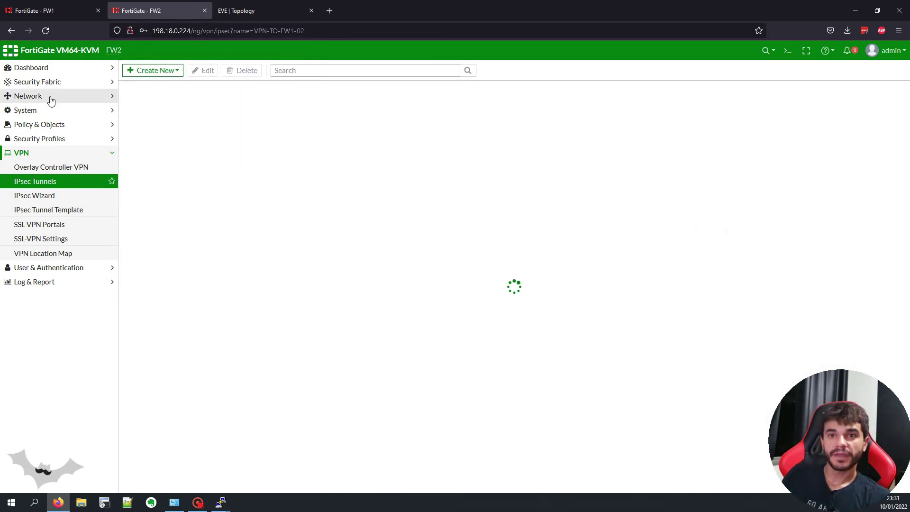
{"action": "left_click", "coordinate": [51, 98]}
{"action": "left_click", "coordinate": [55, 110]}
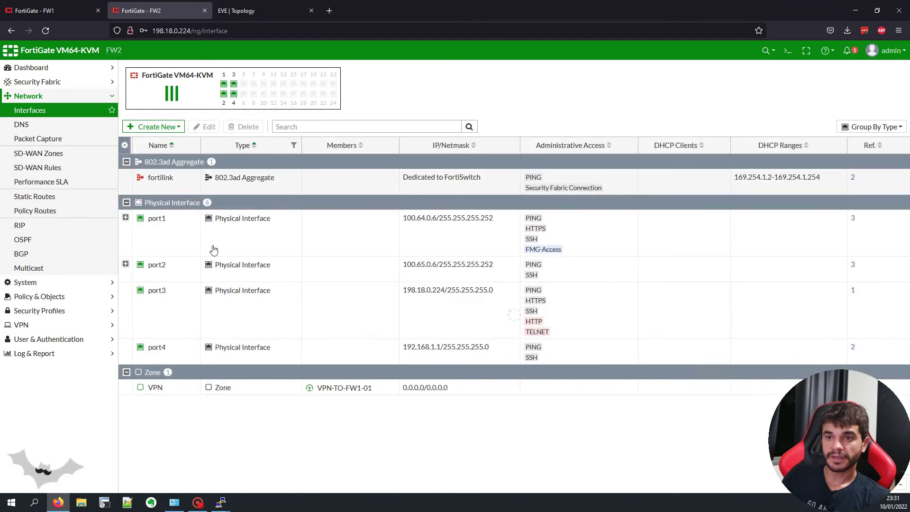
{"action": "left_click", "coordinate": [181, 390]}
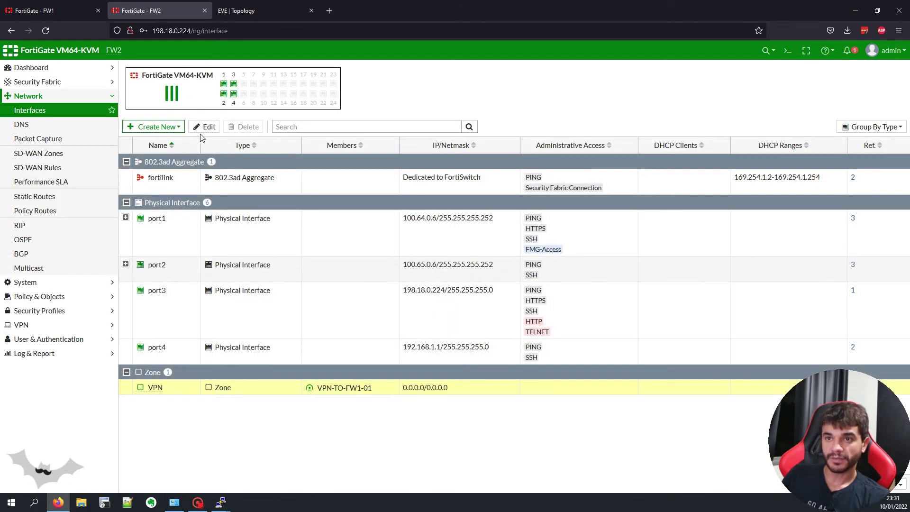
{"action": "left_click", "coordinate": [205, 127]}
Step: Check that VPN-TO-FW2-01 and VPN-TO-FW2-02 show Up on FW2 and FW1, then return to the EVE topology
{"action": "left_click", "coordinate": [21, 325]}
{"action": "left_click", "coordinate": [35, 181]}
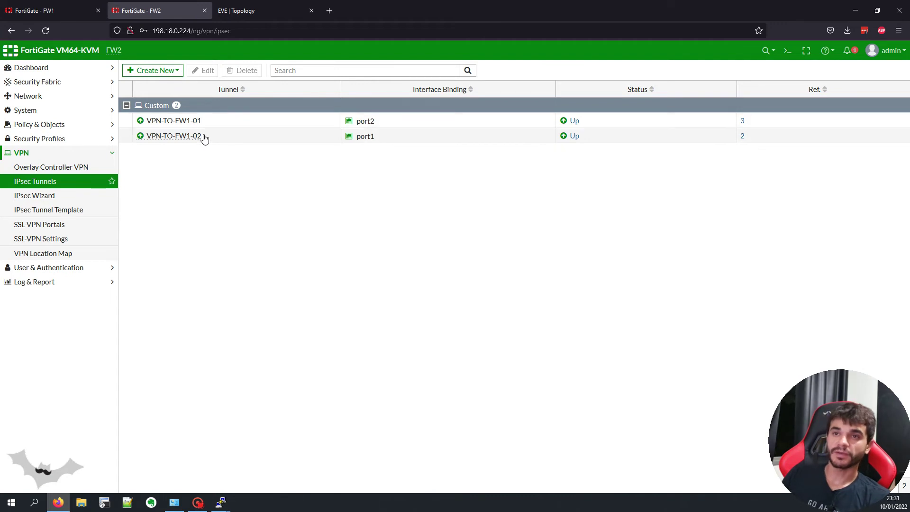
{"action": "key", "text": "ctrl+shift+Tab"}
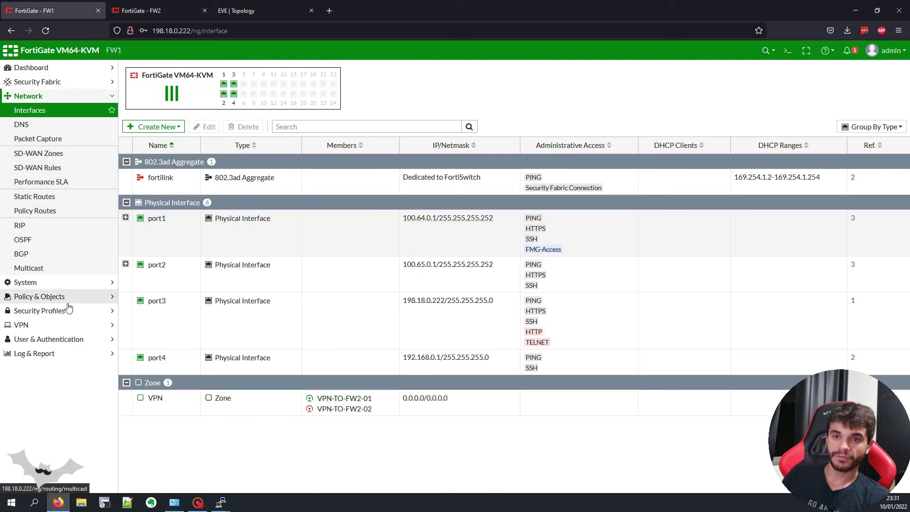
{"action": "left_click", "coordinate": [71, 324]}
{"action": "left_click", "coordinate": [70, 184]}
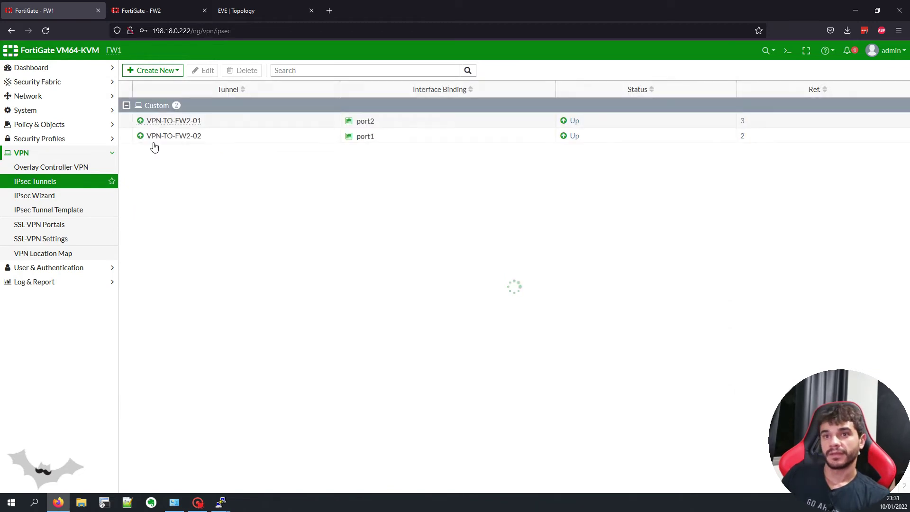
{"action": "left_click", "coordinate": [187, 138]}
{"action": "left_click", "coordinate": [186, 121]}
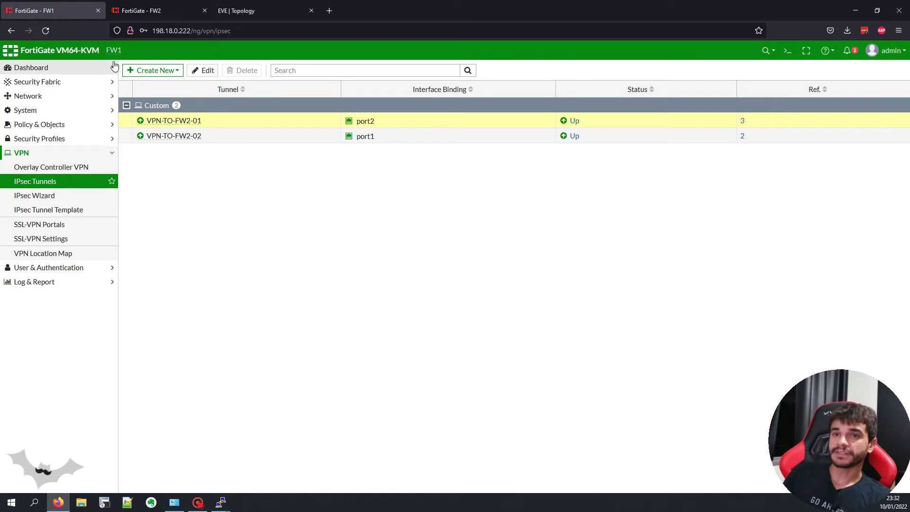
{"action": "left_click", "coordinate": [235, 10]}
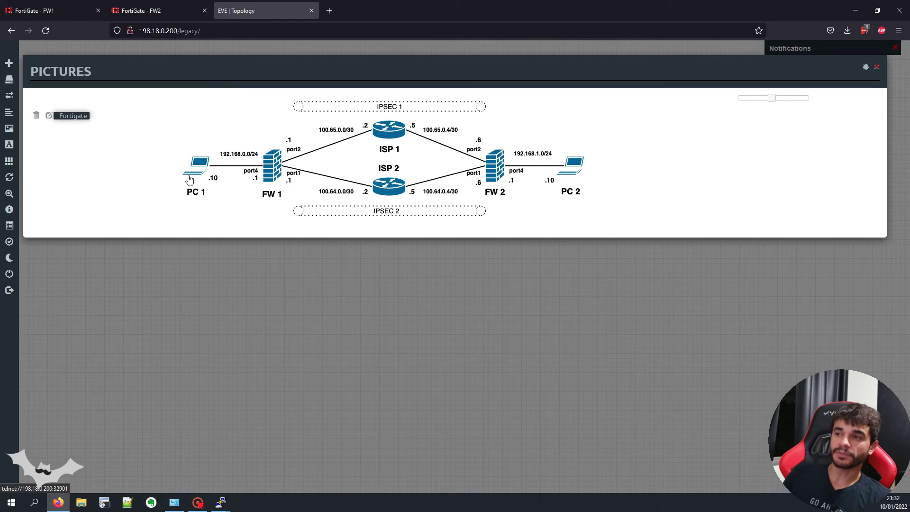
Step: Rerun PC2's continuous ping to 192.168.0.10 and open ISP 1's telnet console
{"action": "mouse_move", "coordinate": [221, 501]}
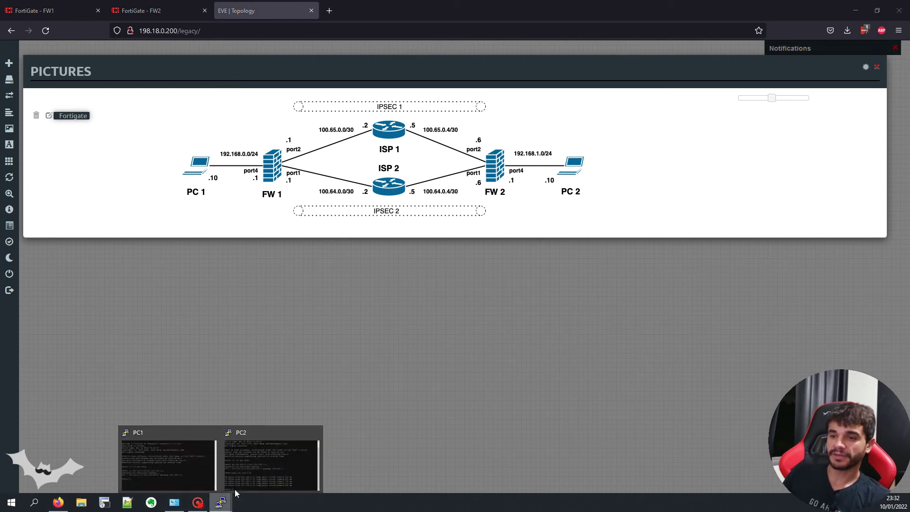
{"action": "left_click", "coordinate": [285, 455]}
{"action": "key", "text": "Return"}
{"action": "key", "text": "Up"}
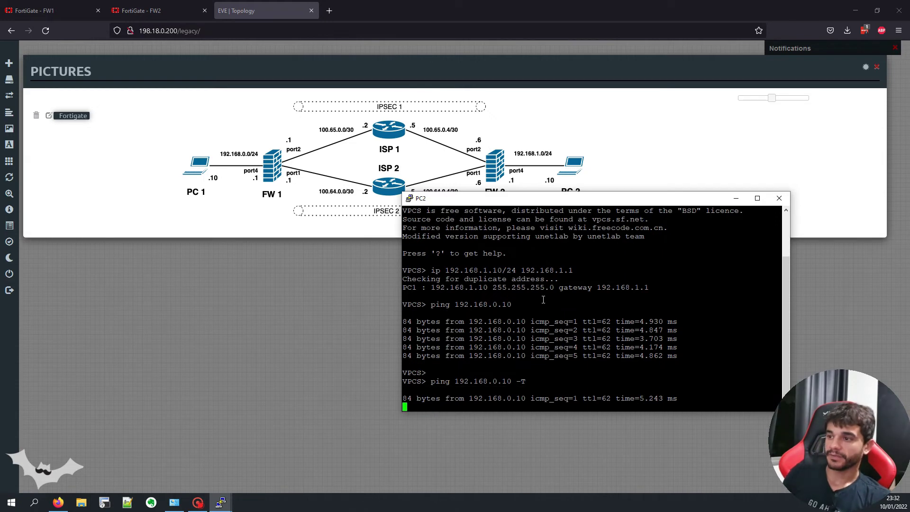
{"action": "left_click", "coordinate": [416, 112]}
{"action": "left_click", "coordinate": [477, 102]}
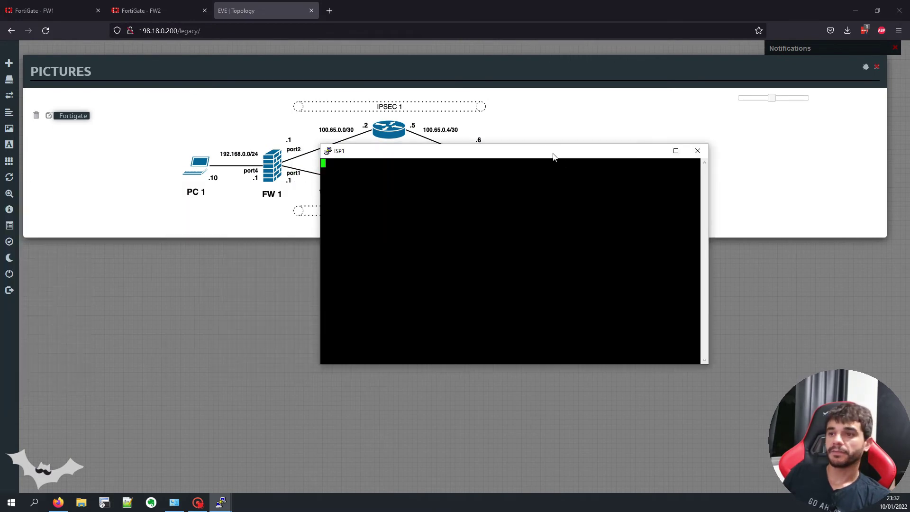
Step: On ISP1, enter configure terminal and shut down interface GigabitEthernet 0/0
{"action": "key", "text": "Return"}
{"action": "type", "text": "ena"}
{"action": "key", "text": "Tab"}
{"action": "key", "text": "Return"}
{"action": "key", "text": "Return"}
{"action": "key", "text": "Return"}
{"action": "type", "text": "conf"}
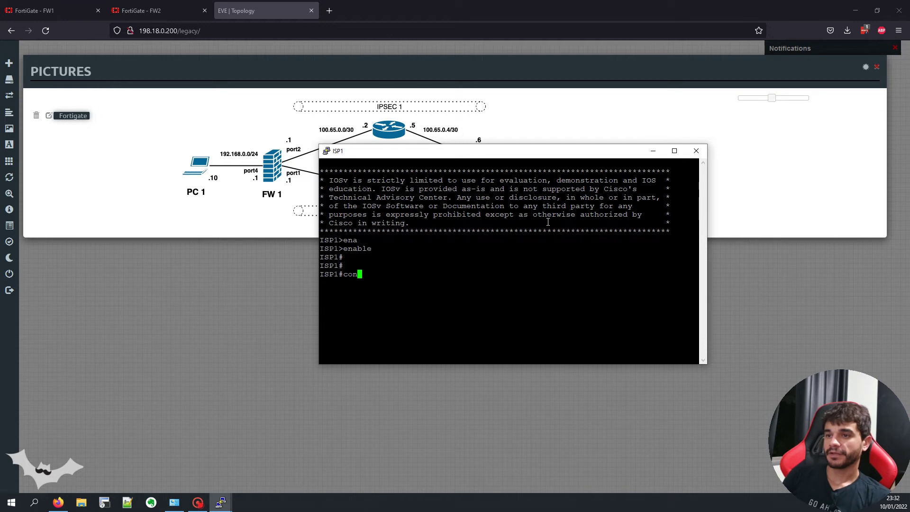
{"action": "key", "text": "Tab"}
{"action": "type", "text": "t"}
{"action": "key", "text": "Tab"}
{"action": "key", "text": "Return"}
{"action": "type", "text": "int"}
{"action": "key", "text": "Tab"}
{"action": "type", "text": "gi"}
{"action": "key", "text": "Tab"}
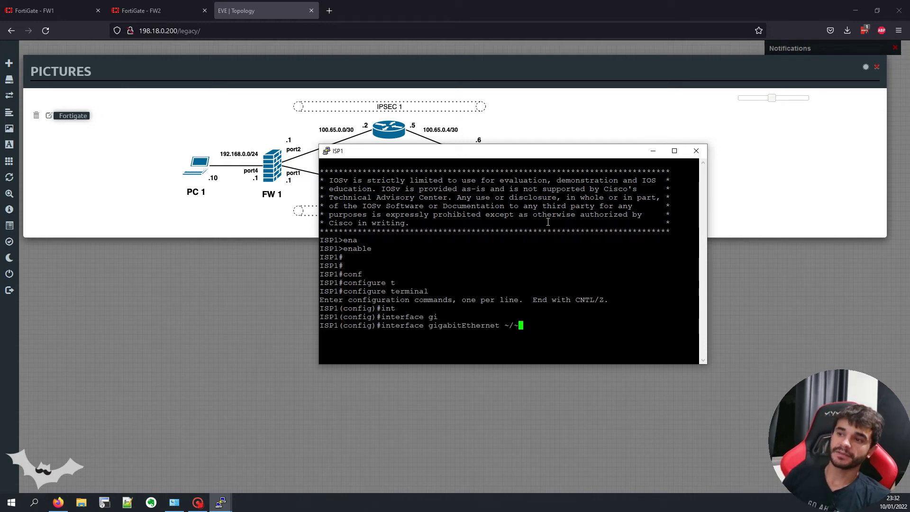
{"action": "type", "text": "0/0"}
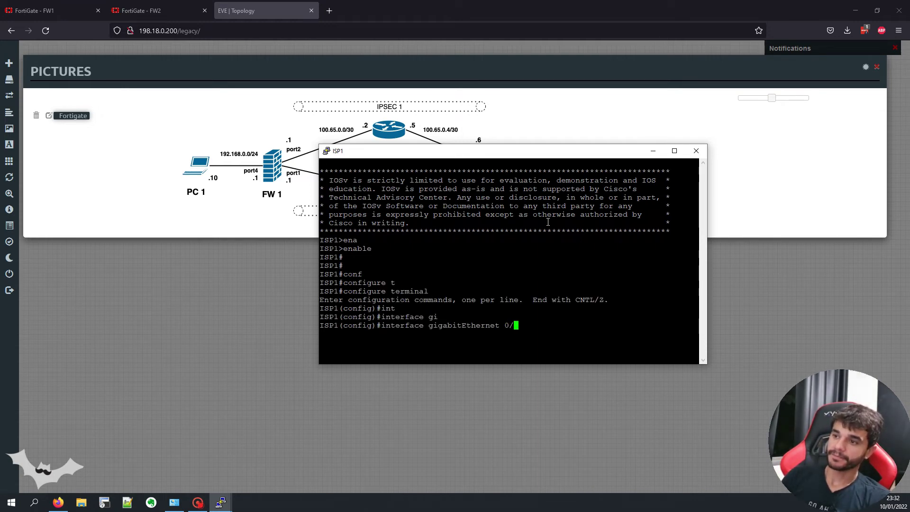
{"action": "key", "text": "Return"}
{"action": "type", "text": "shu"}
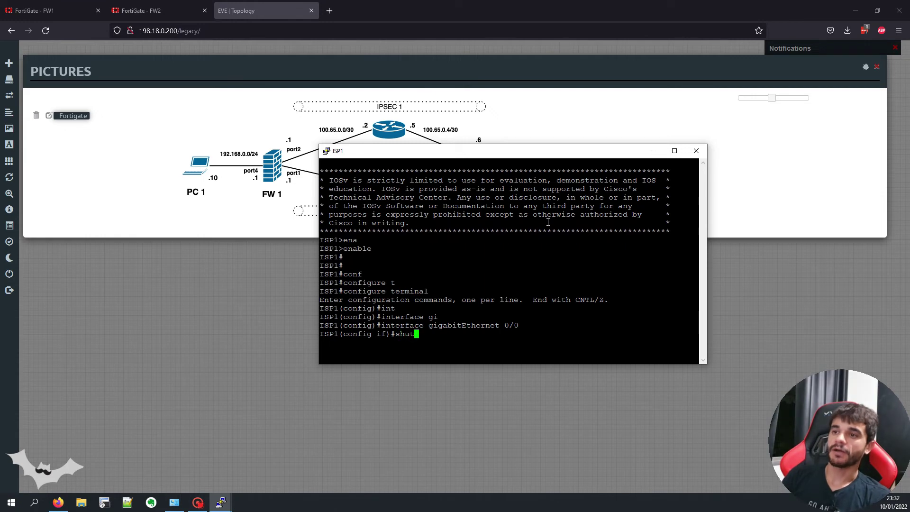
{"action": "type", "text": "t"}
{"action": "key", "text": "Tab"}
{"action": "key", "text": "Return"}
Step: Rerun 'ping 192.168.0.10 -t' on PC2 and watch it time out
{"action": "mouse_move", "coordinate": [221, 502]}
{"action": "left_click", "coordinate": [324, 458]}
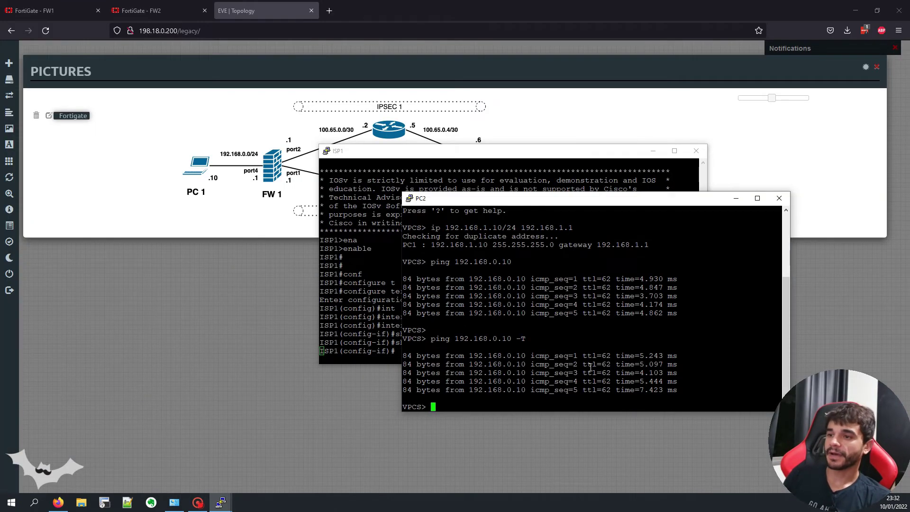
{"action": "key", "text": "Up"}
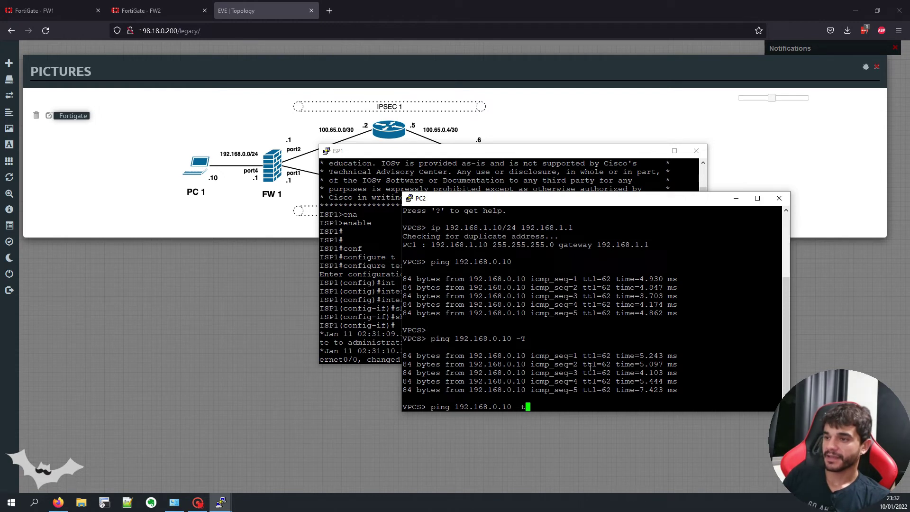
{"action": "key", "text": "Return"}
{"action": "left_click_drag", "start_coordinate": [513, 378], "coordinate": [487, 352]}
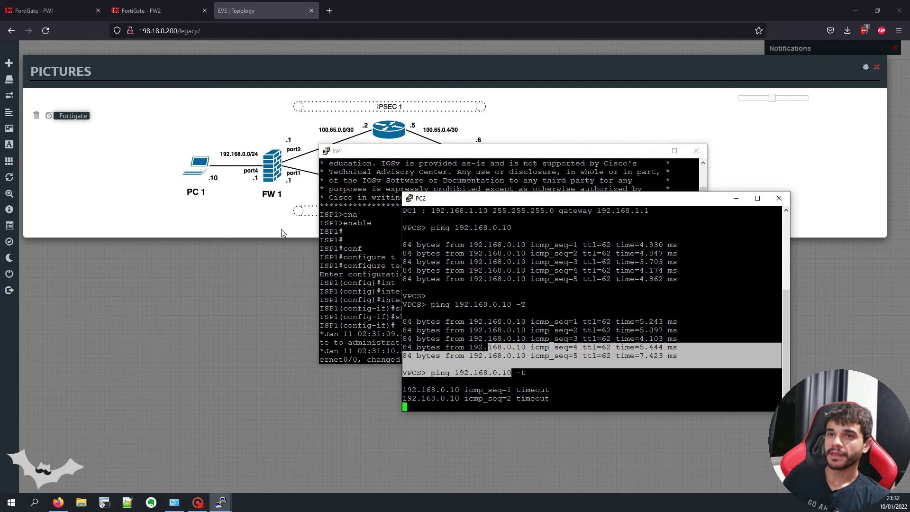
{"action": "left_click", "coordinate": [47, 11]}
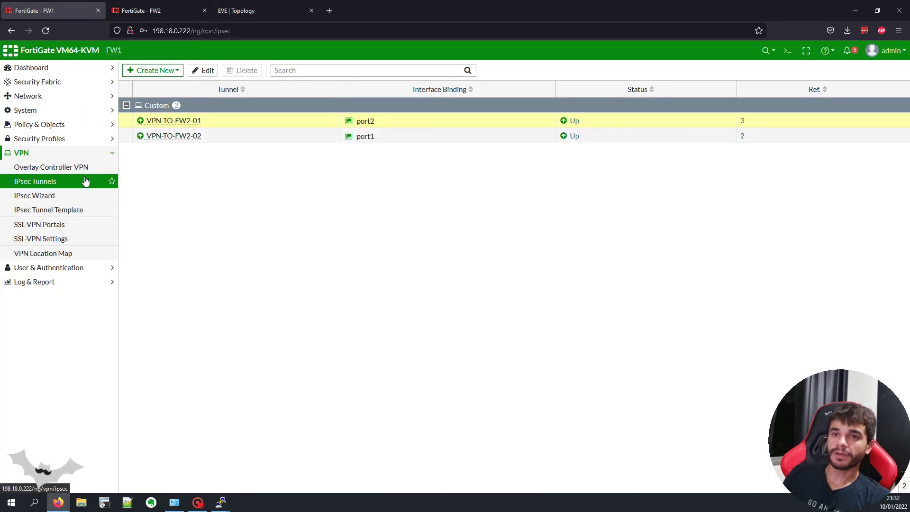
Step: Refresh FW1's IPsec tunnel status and check PC2's failing ping
{"action": "left_click", "coordinate": [85, 181]}
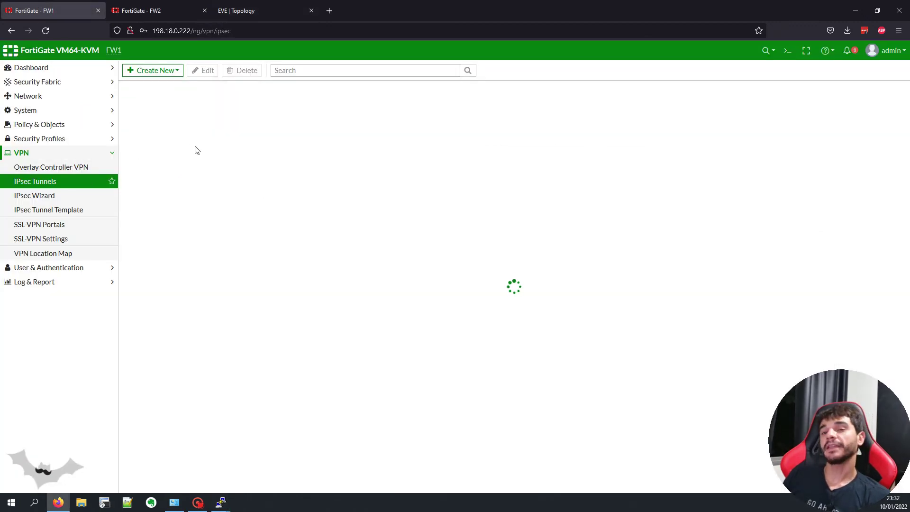
{"action": "left_click", "coordinate": [93, 182]}
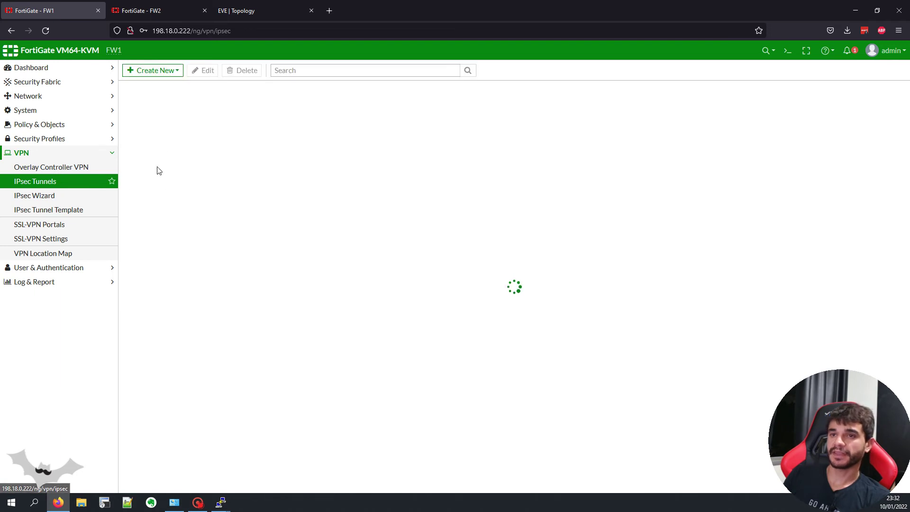
{"action": "left_click", "coordinate": [68, 188]}
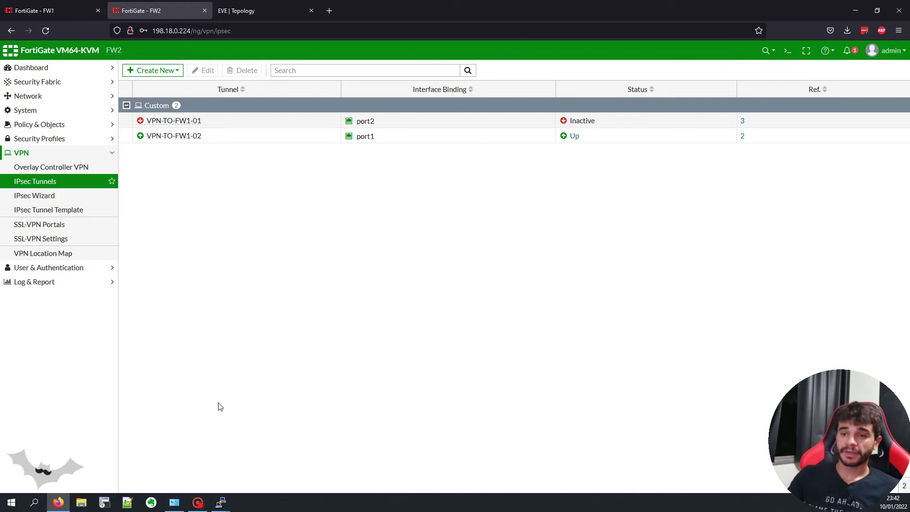
{"action": "mouse_move", "coordinate": [224, 500]}
{"action": "left_click", "coordinate": [220, 456]}
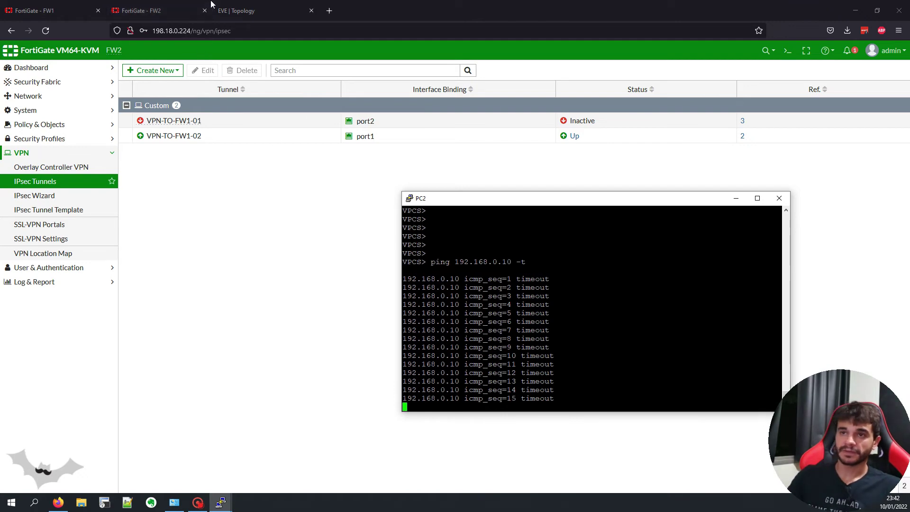
Step: Confirm FW2 shows VPN-TO-FW1-01 Inactive while VPN-TO-FW1-02 stays Up
{"action": "left_click", "coordinate": [254, 7]}
{"action": "left_click", "coordinate": [146, 6]}
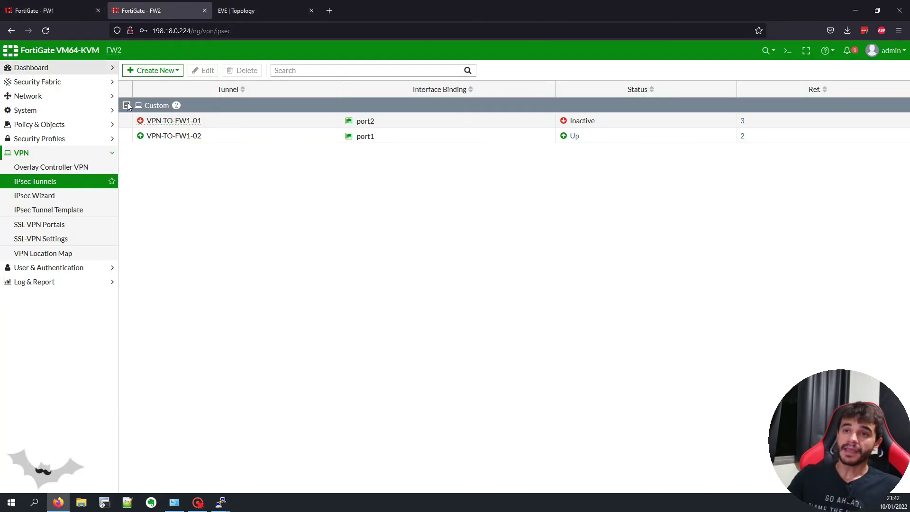
{"action": "mouse_move", "coordinate": [171, 141]}
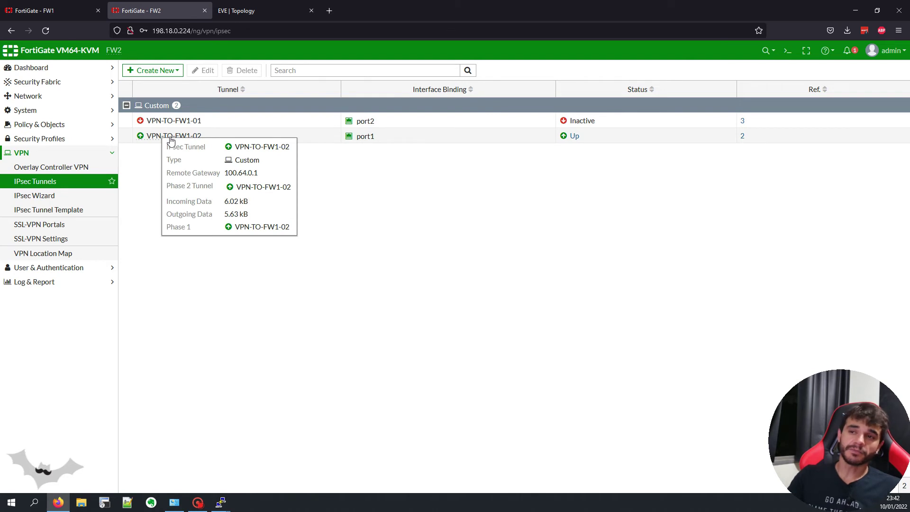
{"action": "key", "text": "ctrl+shift+Tab"}
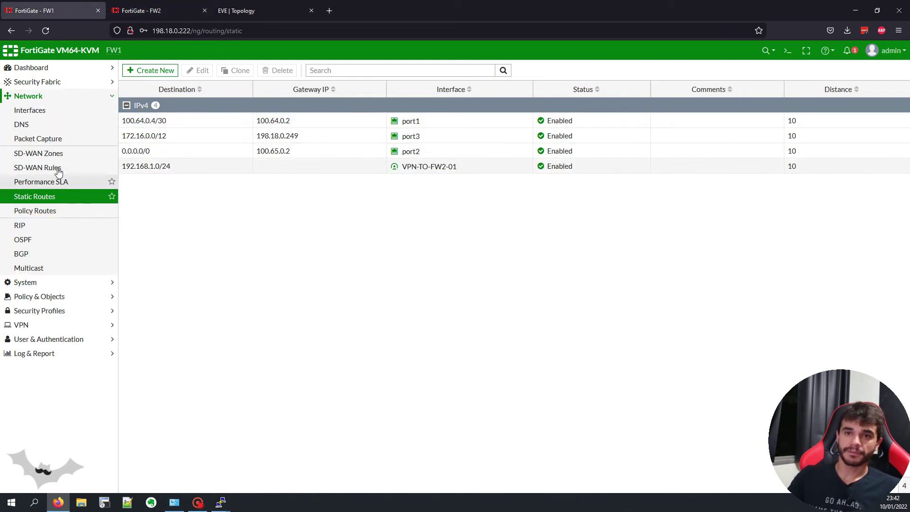
{"action": "left_click", "coordinate": [35, 112]}
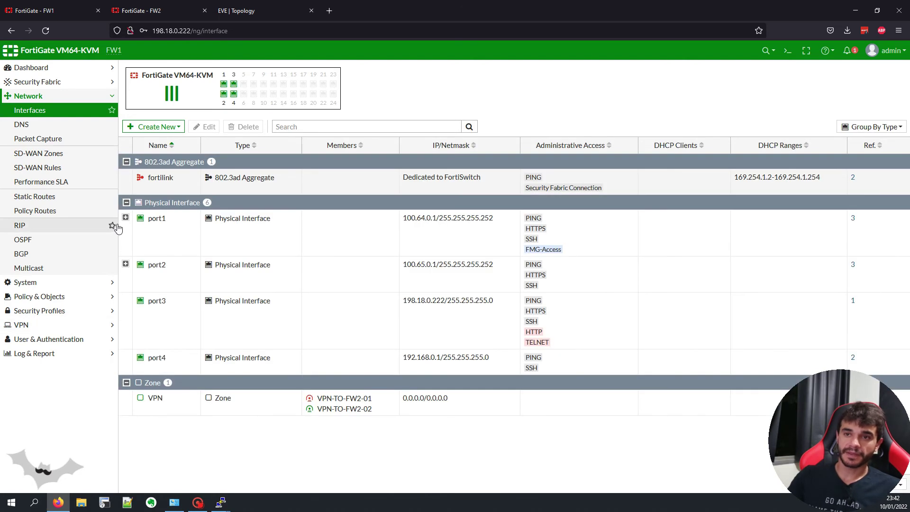
{"action": "left_click", "coordinate": [126, 217]}
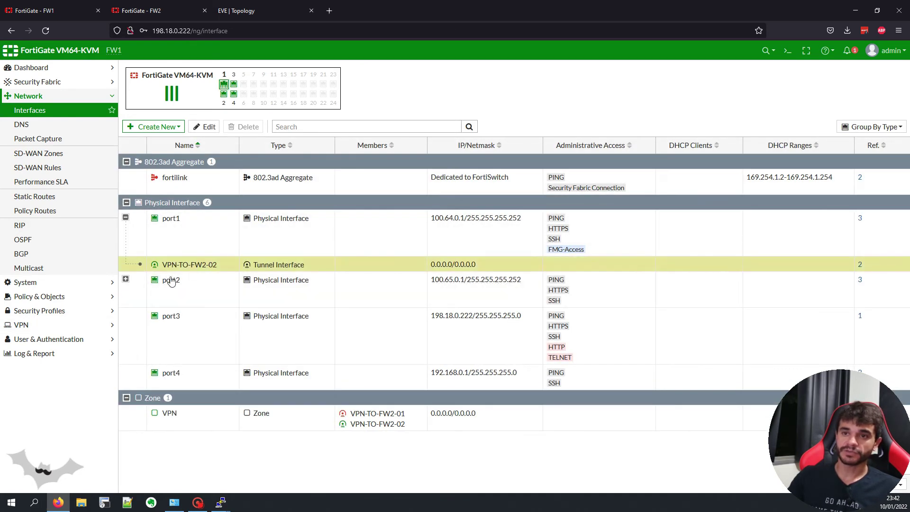
{"action": "left_click", "coordinate": [126, 280]}
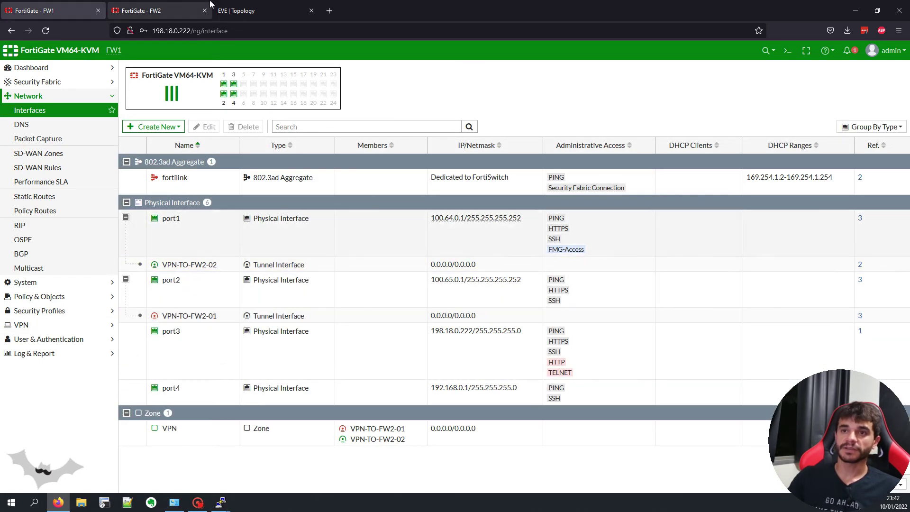
{"action": "left_click", "coordinate": [241, 11]}
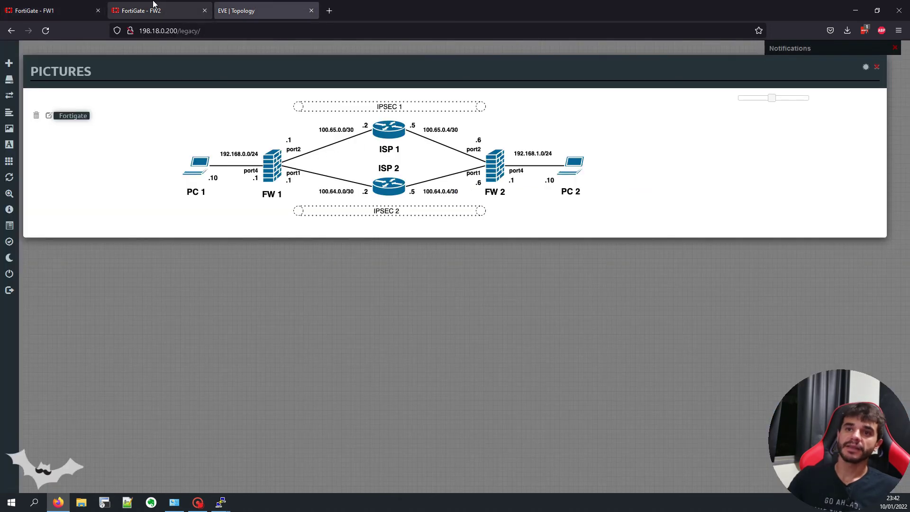
{"action": "left_click", "coordinate": [67, 10]}
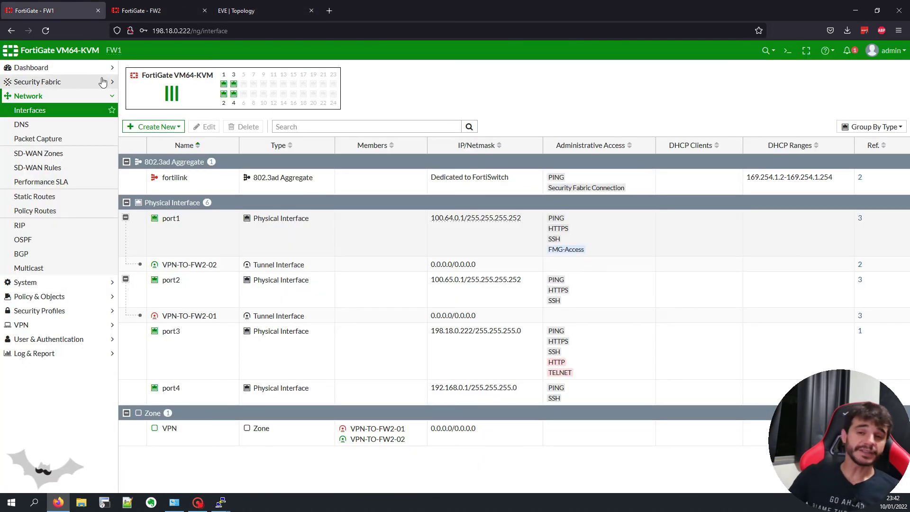
{"action": "left_click", "coordinate": [89, 204]}
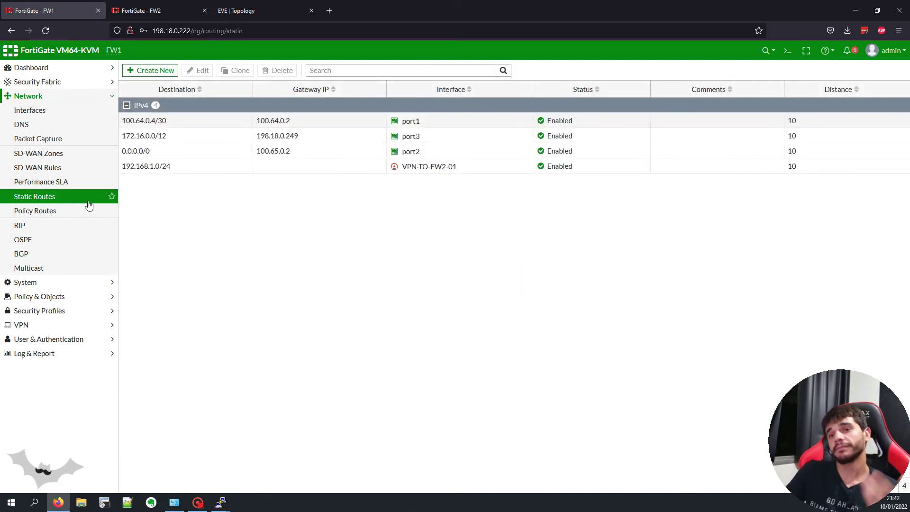
{"action": "left_click", "coordinate": [230, 170]}
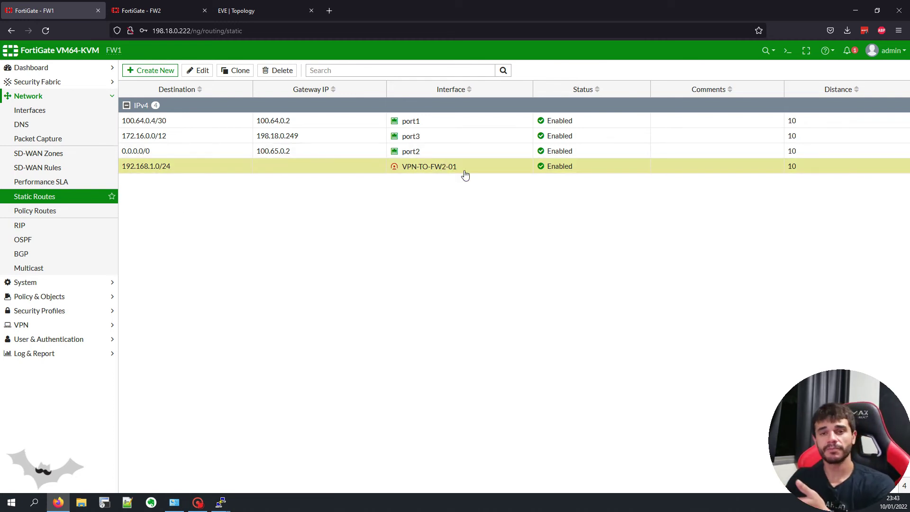
Step: Clone the 192.168.1.0/24 route onto VPN-TO-FW2-02 at distance 20 and compare it with the primary
{"action": "right_click", "coordinate": [203, 169]}
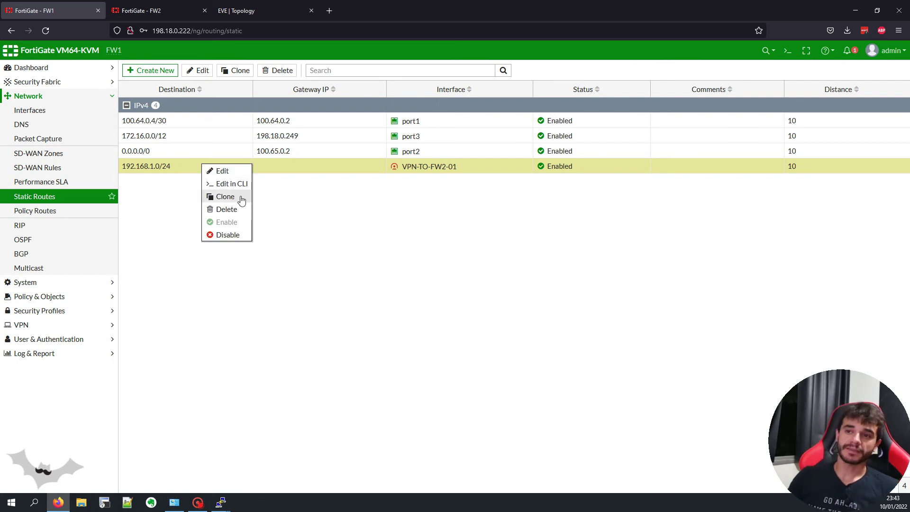
{"action": "left_click", "coordinate": [242, 197]}
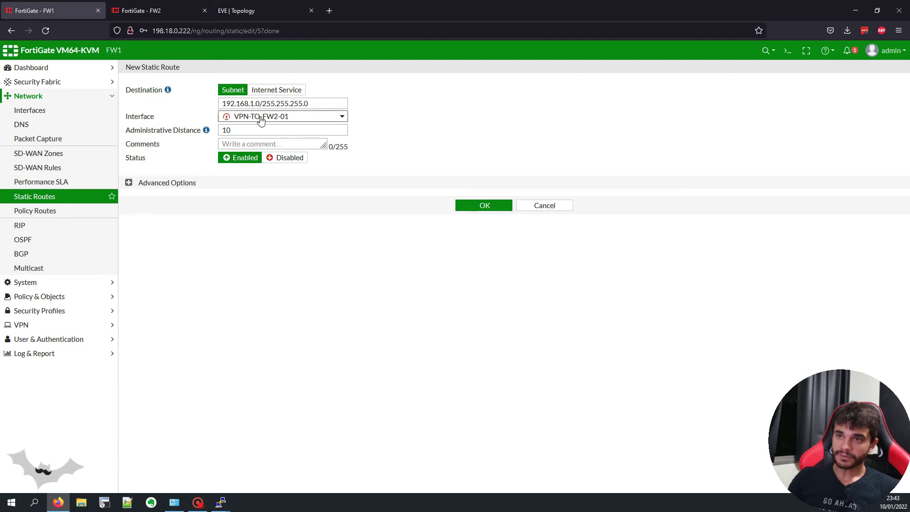
{"action": "left_click", "coordinate": [261, 120]}
{"action": "left_click", "coordinate": [268, 189]}
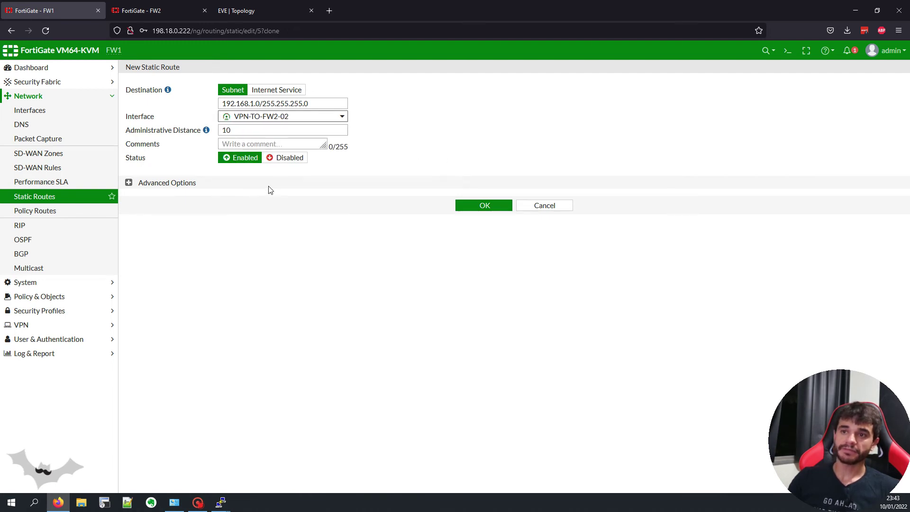
{"action": "key", "text": "Tab"}
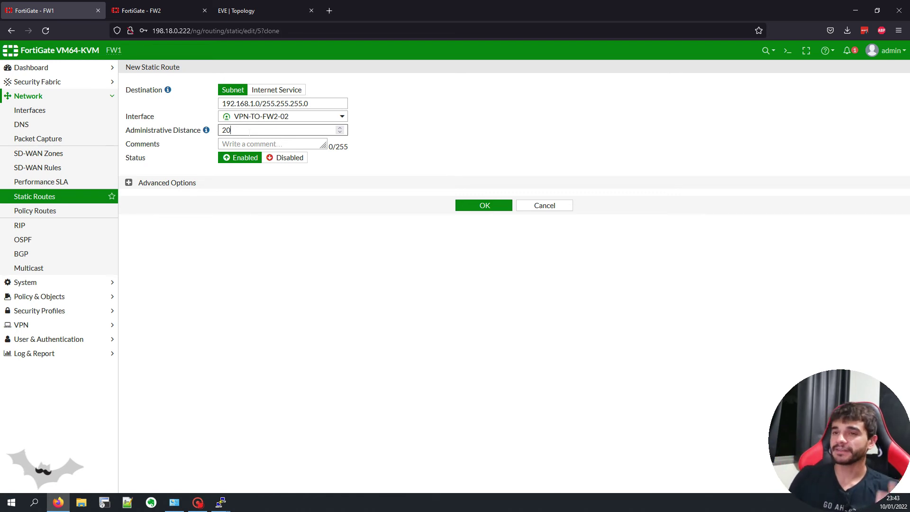
{"action": "left_click", "coordinate": [474, 205]}
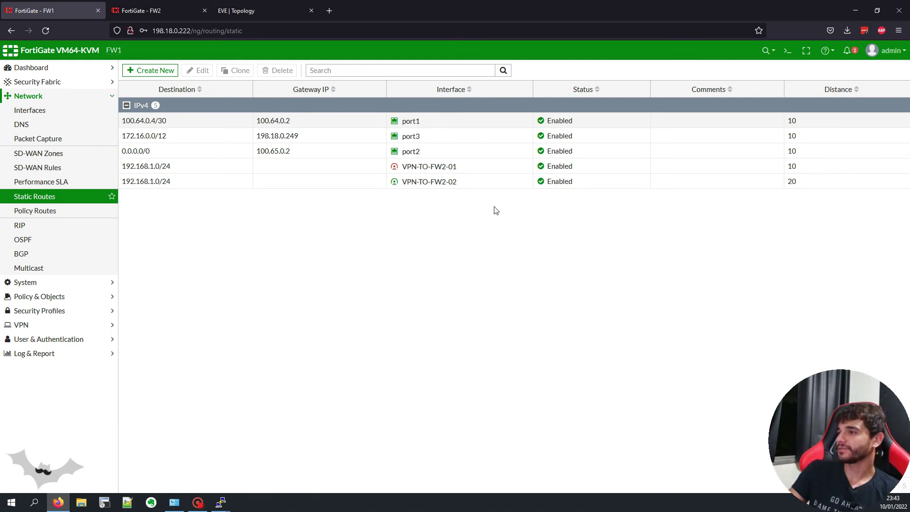
{"action": "left_click", "coordinate": [498, 171]}
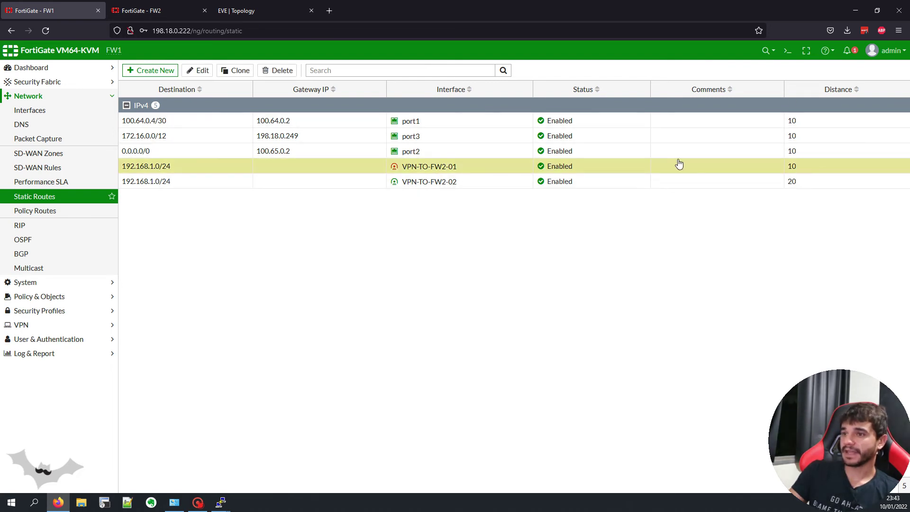
{"action": "left_click", "coordinate": [508, 182]}
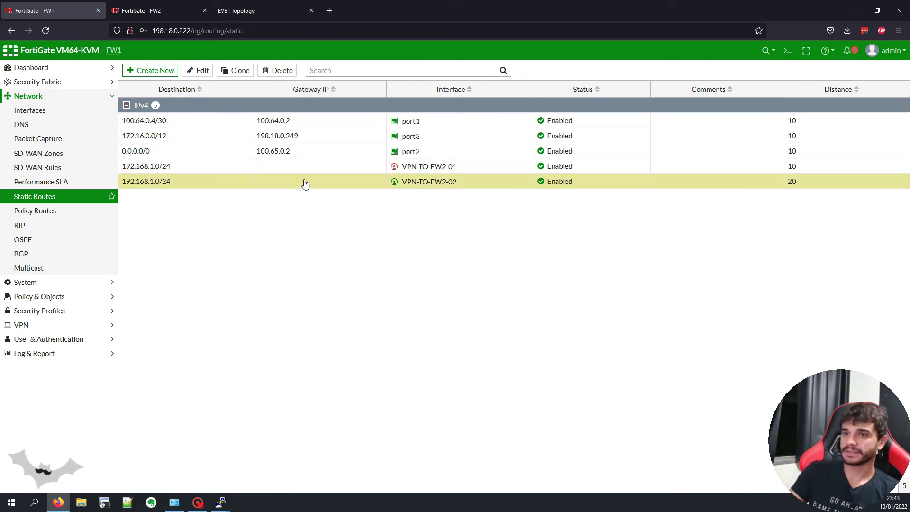
Step: On FW2, reload the IPsec tunnel status and open the static routes list
{"action": "left_click", "coordinate": [143, 10]}
{"action": "left_click", "coordinate": [46, 183]}
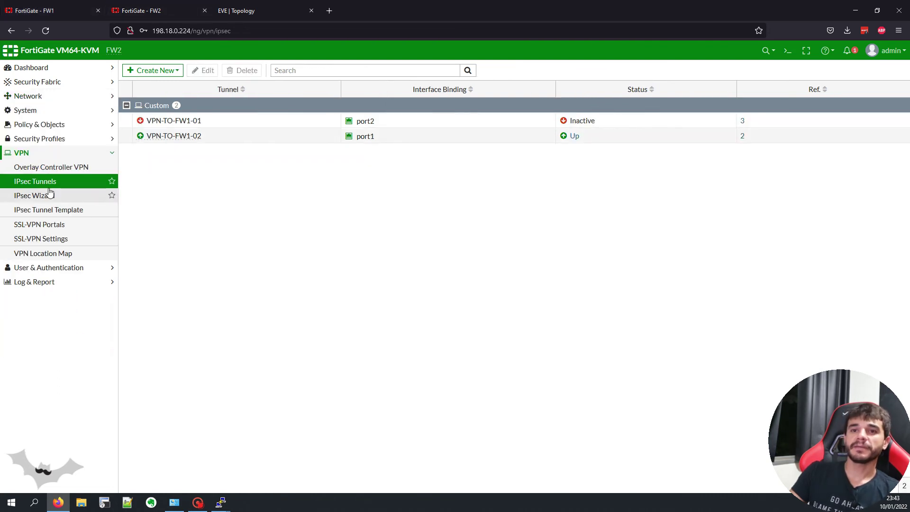
{"action": "left_click", "coordinate": [29, 96]}
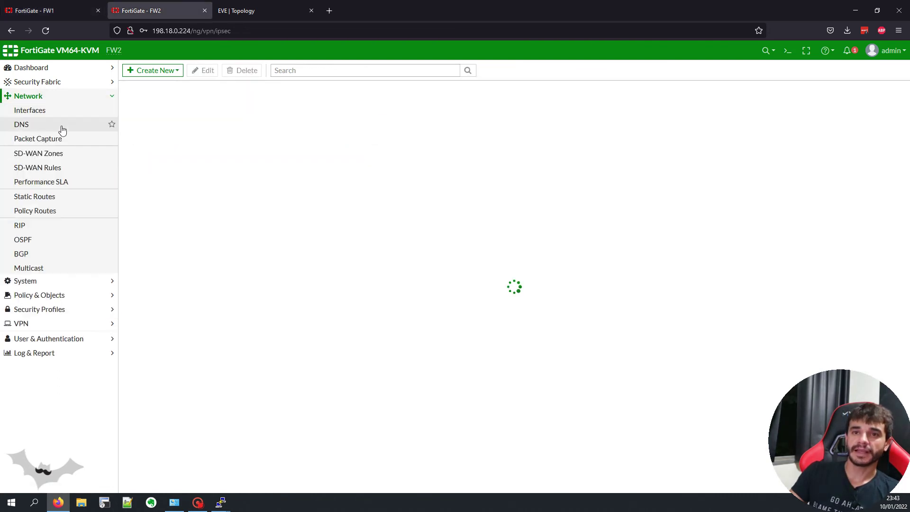
{"action": "left_click", "coordinate": [71, 196]}
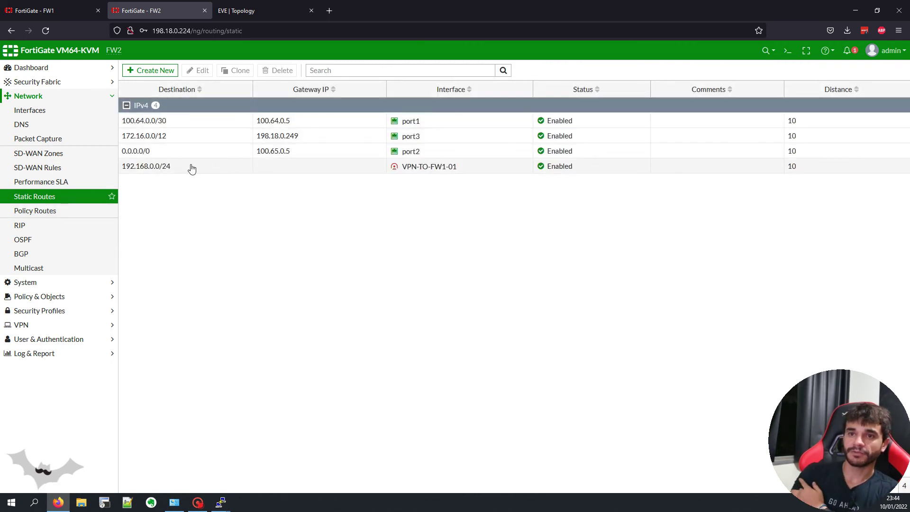
Step: Clone the 192.168.0.0/24 route onto VPN-TO-FW1-02 with administrative distance 20
{"action": "right_click", "coordinate": [191, 170]}
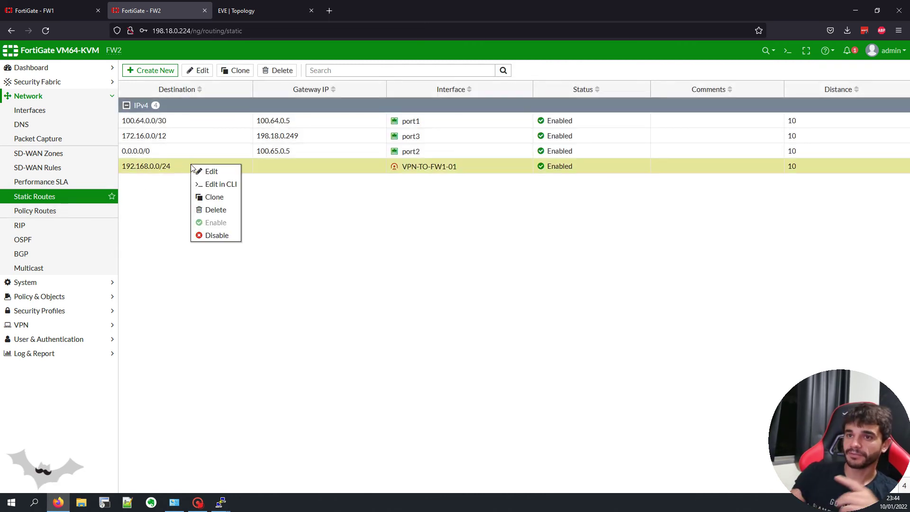
{"action": "left_click", "coordinate": [230, 198]}
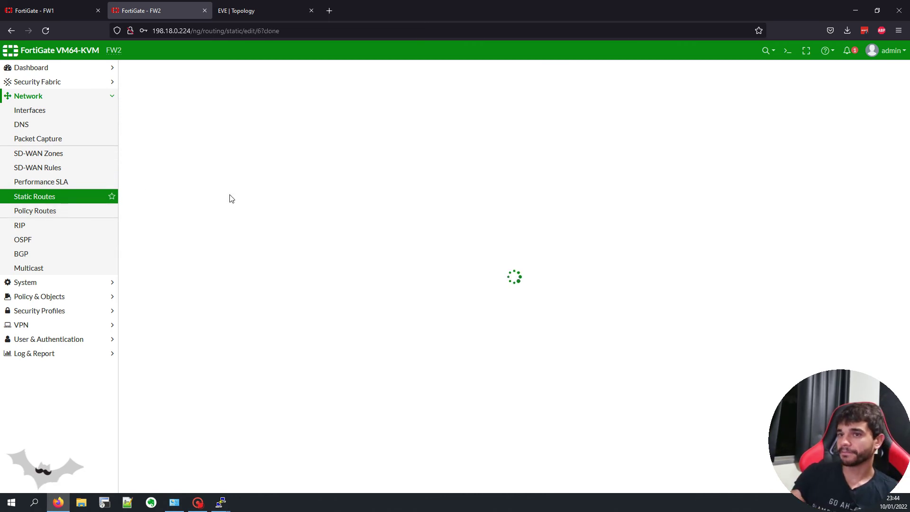
{"action": "left_click", "coordinate": [256, 119]}
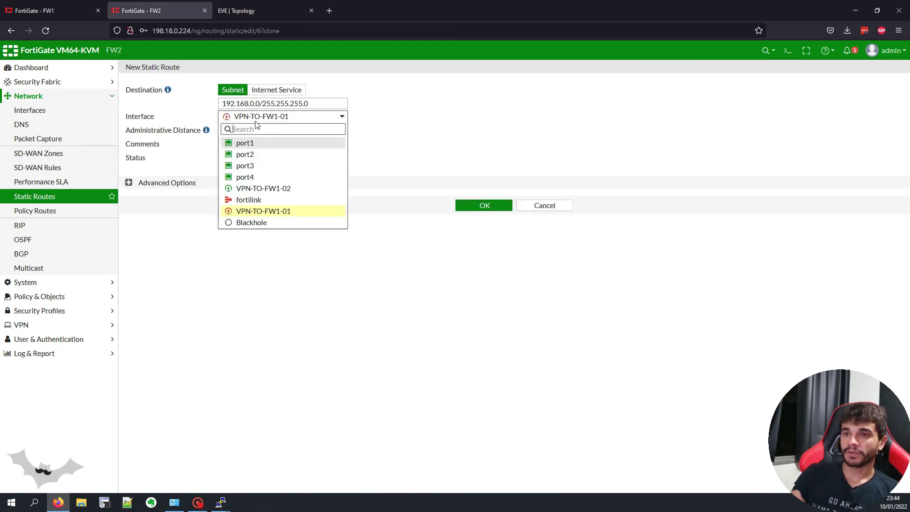
{"action": "left_click", "coordinate": [282, 189]}
{"action": "key", "text": "Tab"}
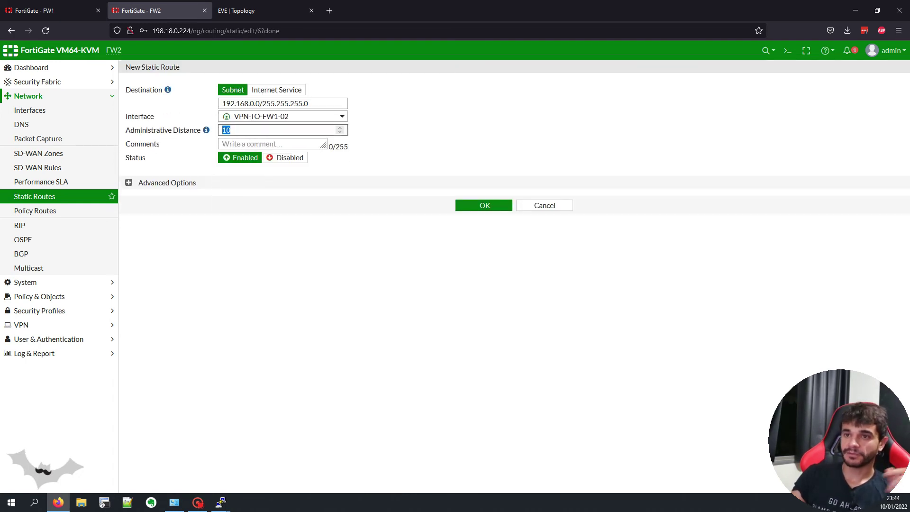
{"action": "type", "text": "2"}
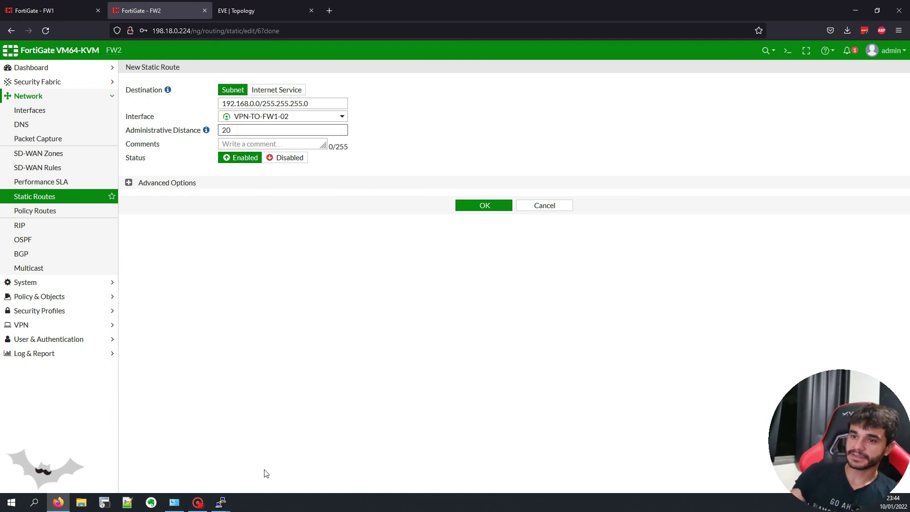
Step: Save the backup route and confirm PC2's pings to 192.168.0.10 resume
{"action": "mouse_move", "coordinate": [220, 503]}
{"action": "left_click", "coordinate": [257, 459]}
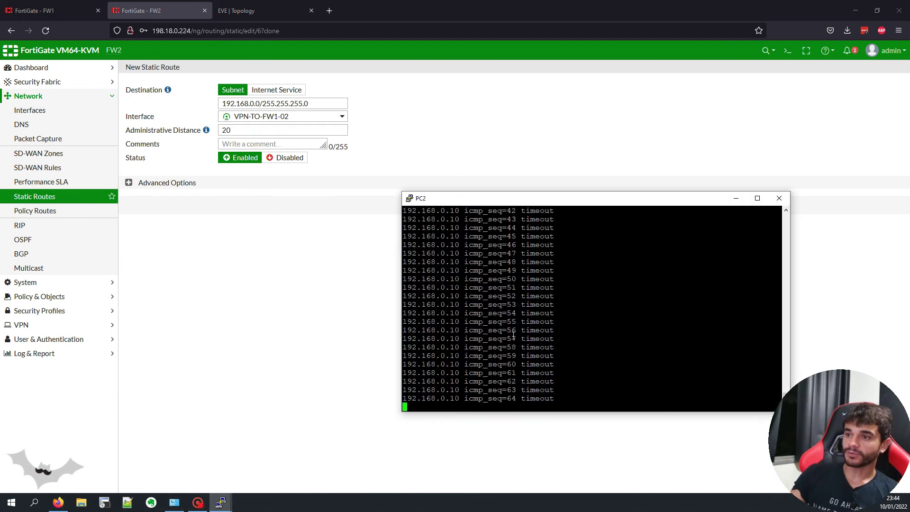
{"action": "key", "text": "alt+Tab"}
{"action": "left_click", "coordinate": [469, 205]}
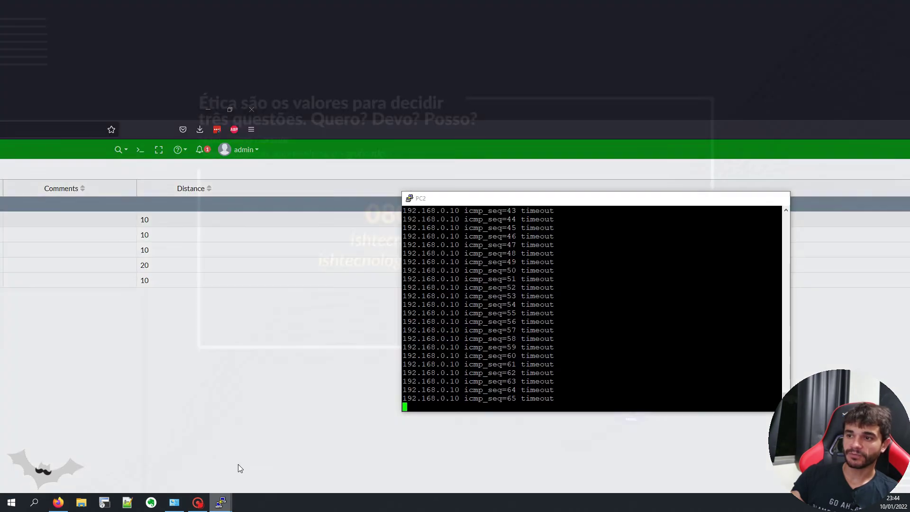
{"action": "left_click", "coordinate": [238, 465]}
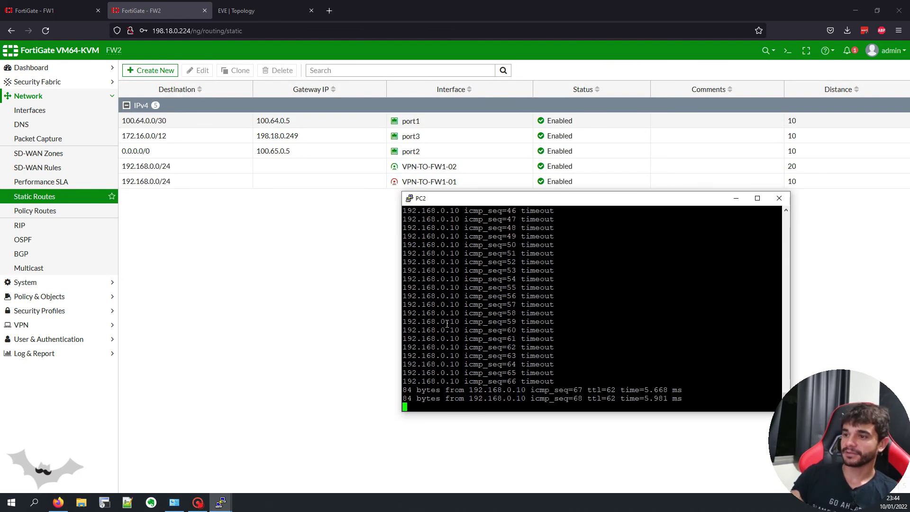
{"action": "left_click_drag", "start_coordinate": [439, 341], "coordinate": [628, 393]}
{"action": "left_click", "coordinate": [627, 392]}
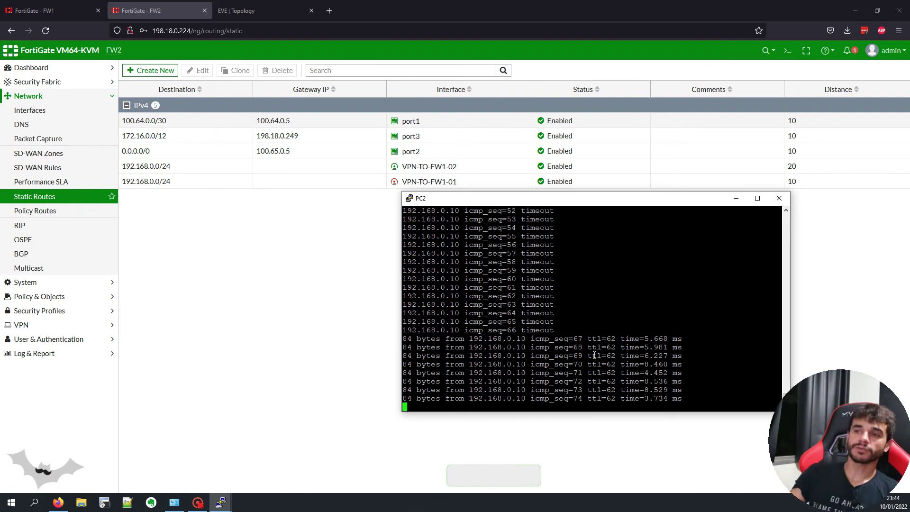
Step: Re-enable ISP1's interface with 'no shut' and return to FW2's static routes
{"action": "mouse_move", "coordinate": [221, 506]}
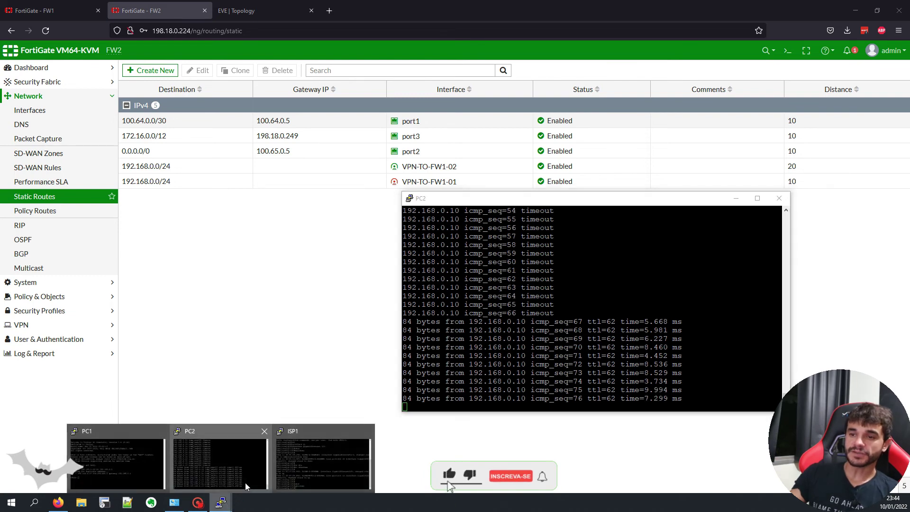
{"action": "left_click", "coordinate": [289, 471]}
{"action": "key", "text": "Return"}
{"action": "key", "text": "Return"}
{"action": "key", "text": "Return"}
{"action": "key", "text": "Return"}
{"action": "key", "text": "Return"}
{"action": "key", "text": "Return"}
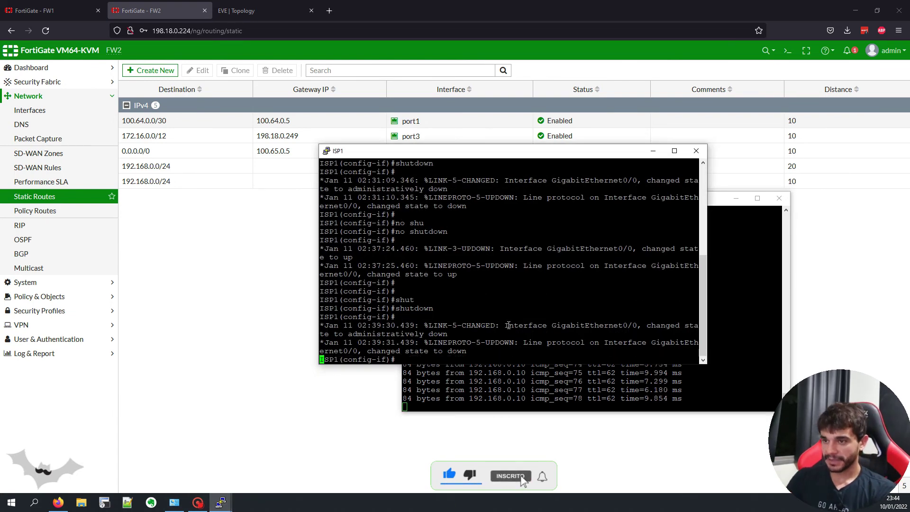
{"action": "type", "text": "no shut"}
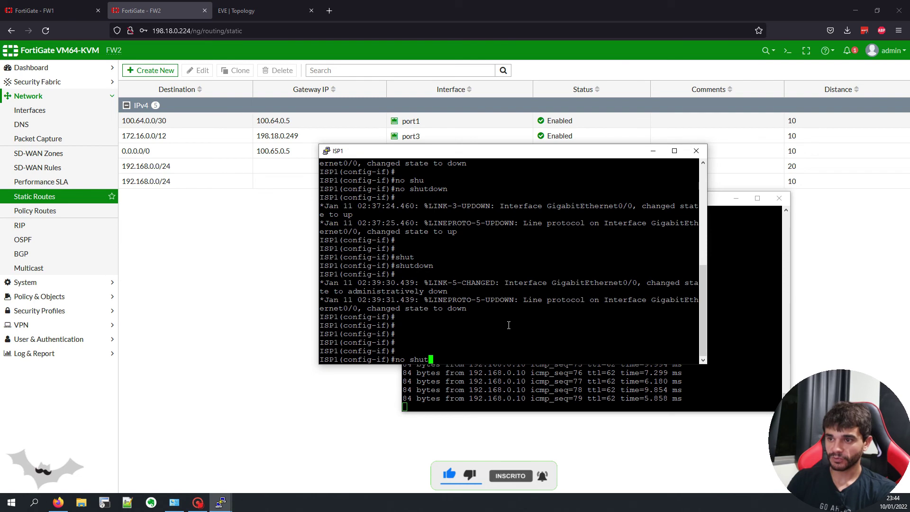
{"action": "key", "text": "Return"}
{"action": "key", "text": "Return"}
{"action": "key", "text": "Return"}
{"action": "key", "text": "Return"}
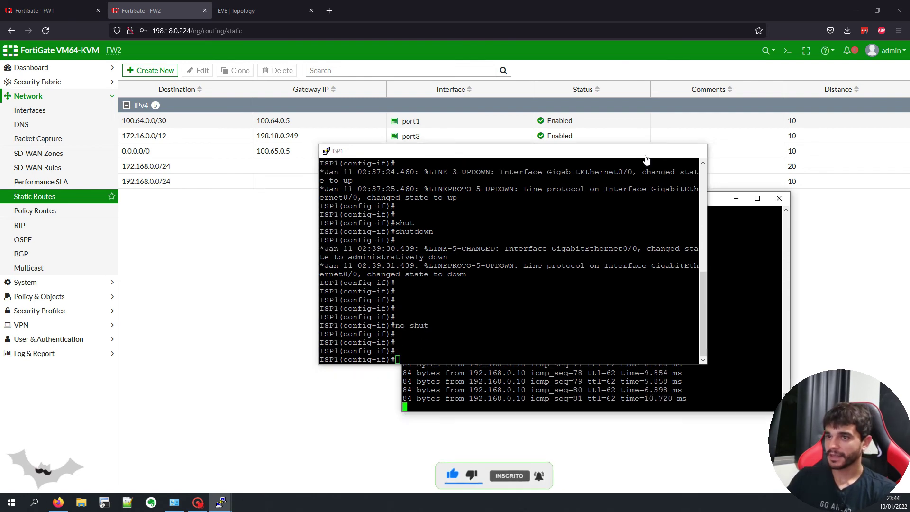
{"action": "left_click", "coordinate": [653, 151]}
{"action": "left_click", "coordinate": [301, 283]}
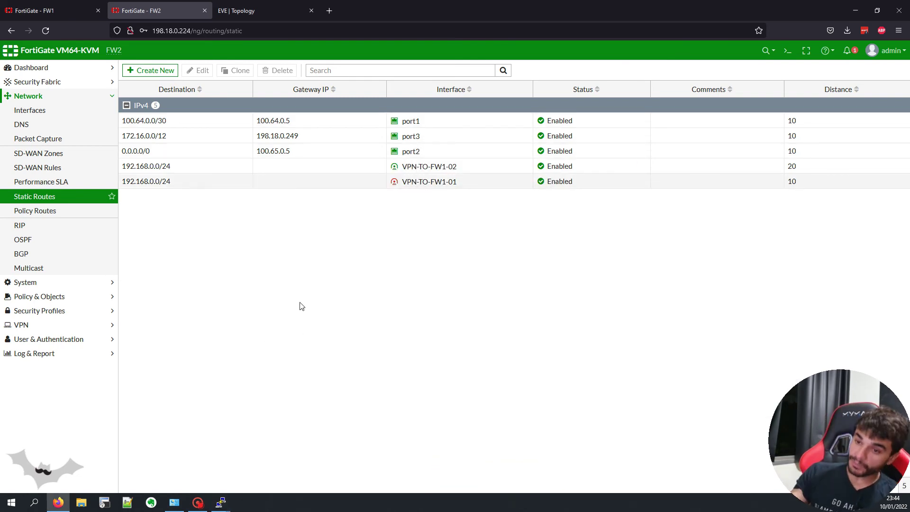
Step: Review FW1's IPsec tunnels, selecting VPN-TO-FW2-01, and check PC2's ping console
{"action": "left_click", "coordinate": [45, 113]}
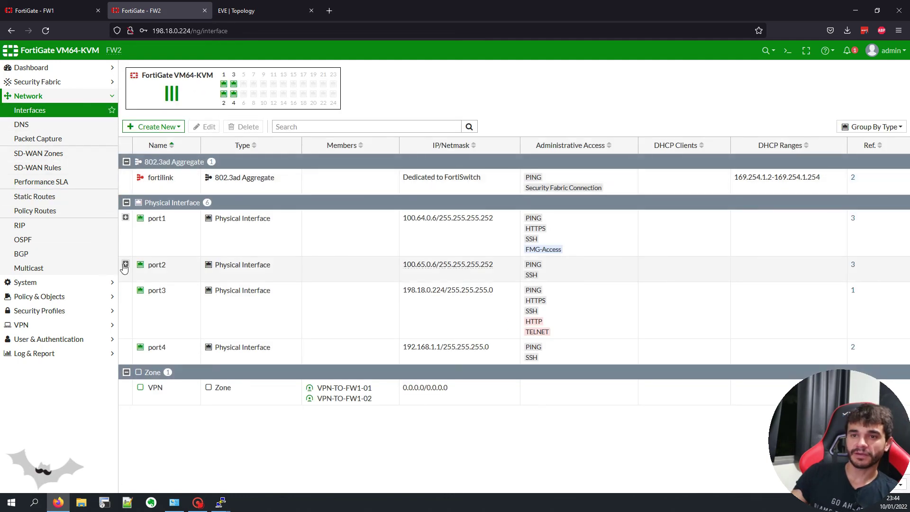
{"action": "left_click", "coordinate": [47, 11]}
{"action": "left_click", "coordinate": [55, 325]}
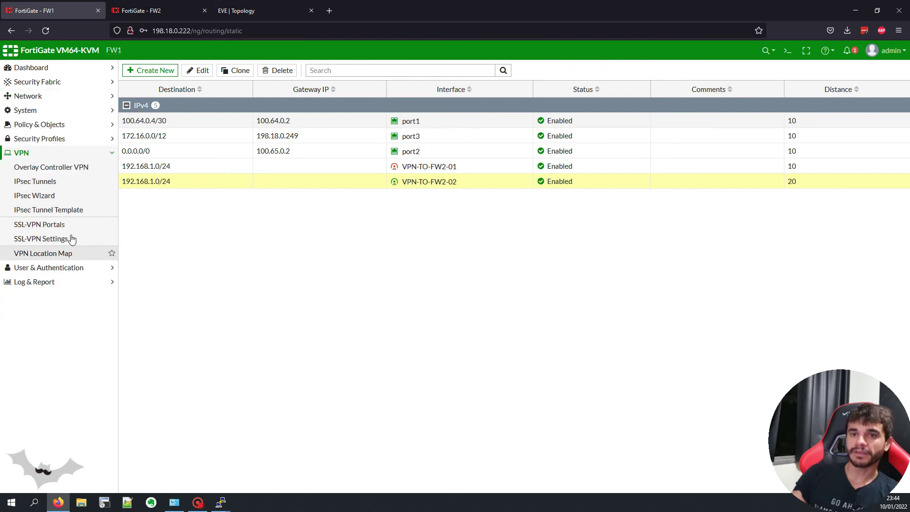
{"action": "left_click", "coordinate": [67, 187]}
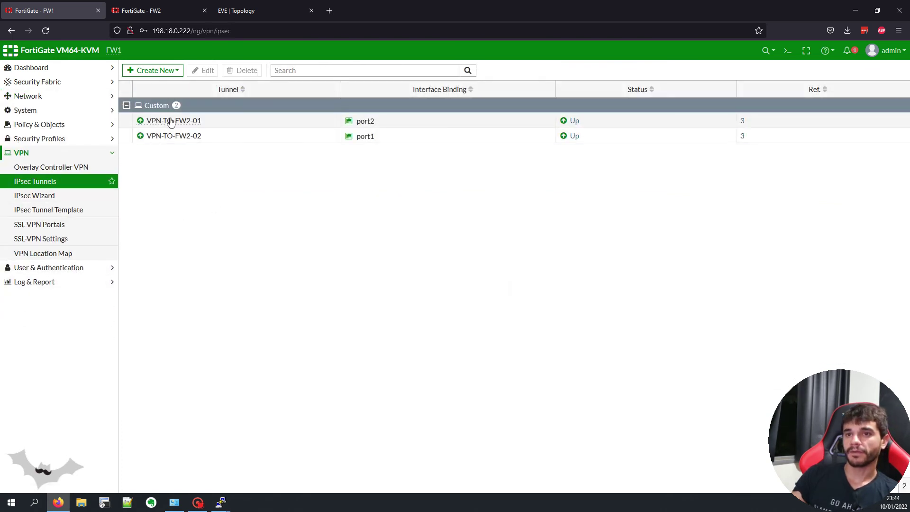
{"action": "left_click", "coordinate": [216, 126]}
{"action": "mouse_move", "coordinate": [220, 502]}
{"action": "left_click", "coordinate": [250, 477]}
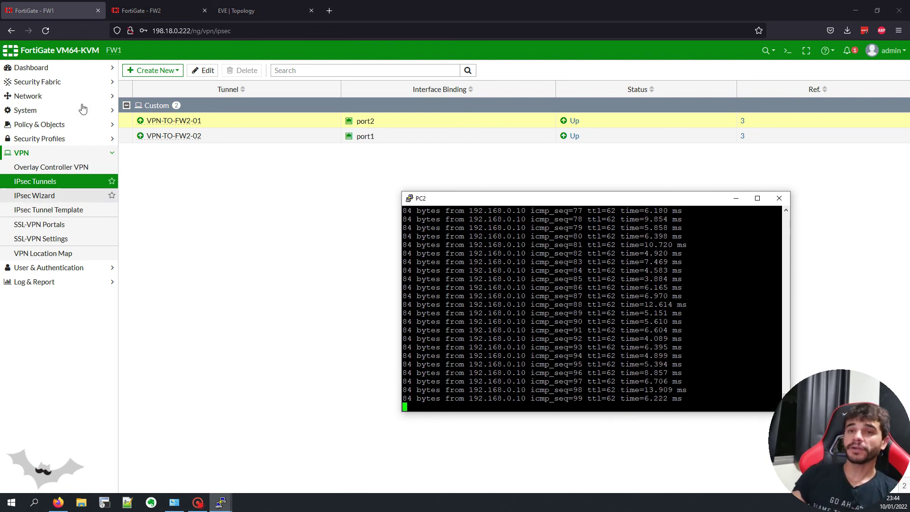
Step: Show FW1's interfaces with port2 expanded, comparing against the lab topology diagram
{"action": "left_click", "coordinate": [71, 83]}
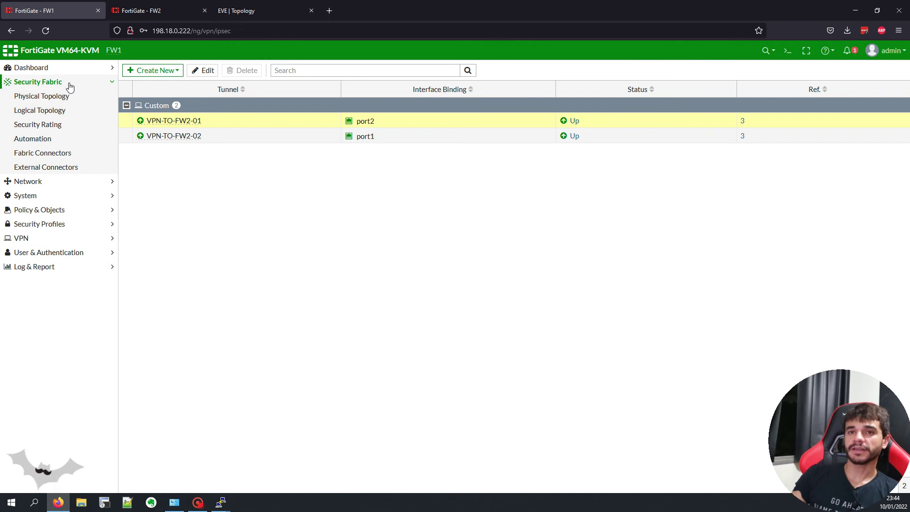
{"action": "left_click", "coordinate": [70, 85]}
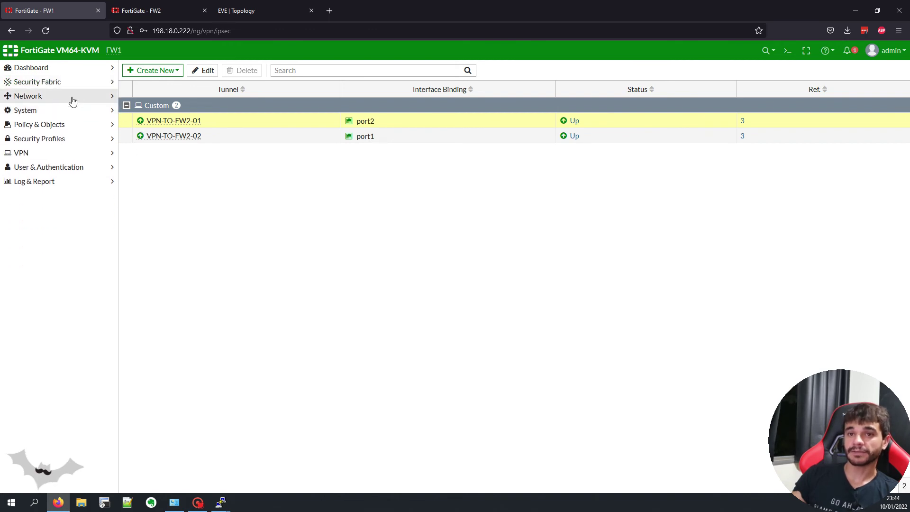
{"action": "left_click", "coordinate": [73, 97]}
{"action": "left_click", "coordinate": [73, 111]}
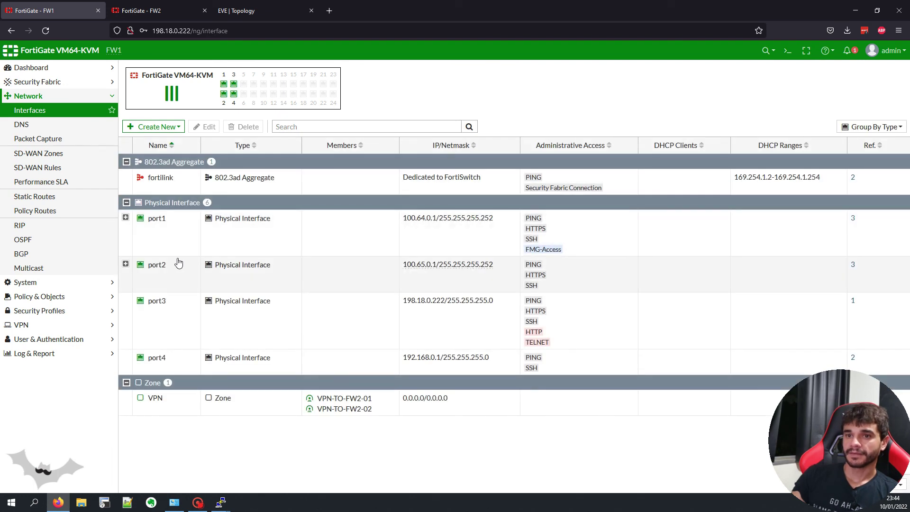
{"action": "left_click", "coordinate": [125, 263]}
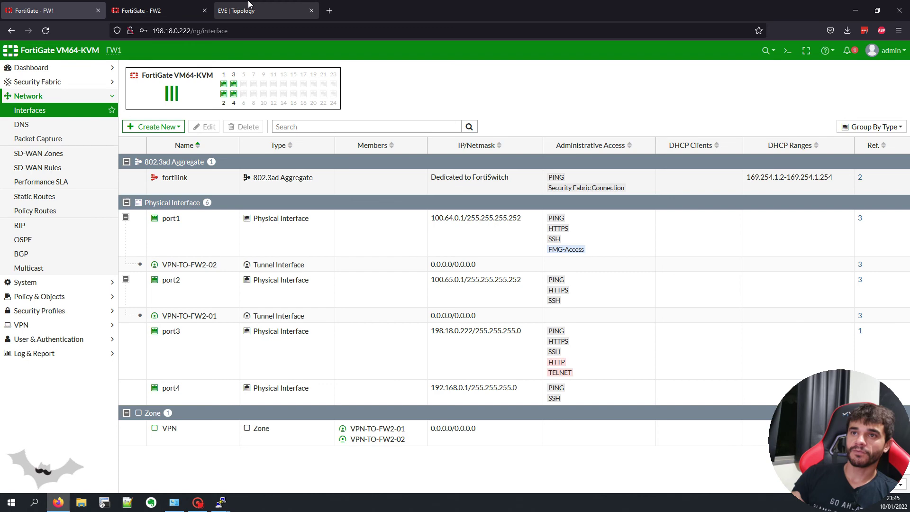
{"action": "left_click", "coordinate": [234, 5]}
{"action": "left_click", "coordinate": [71, 8]}
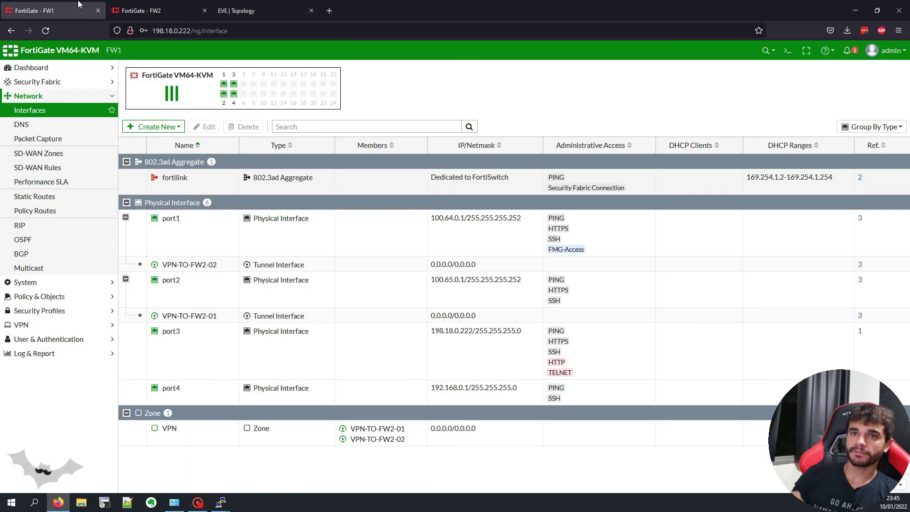
{"action": "left_click", "coordinate": [242, 10]}
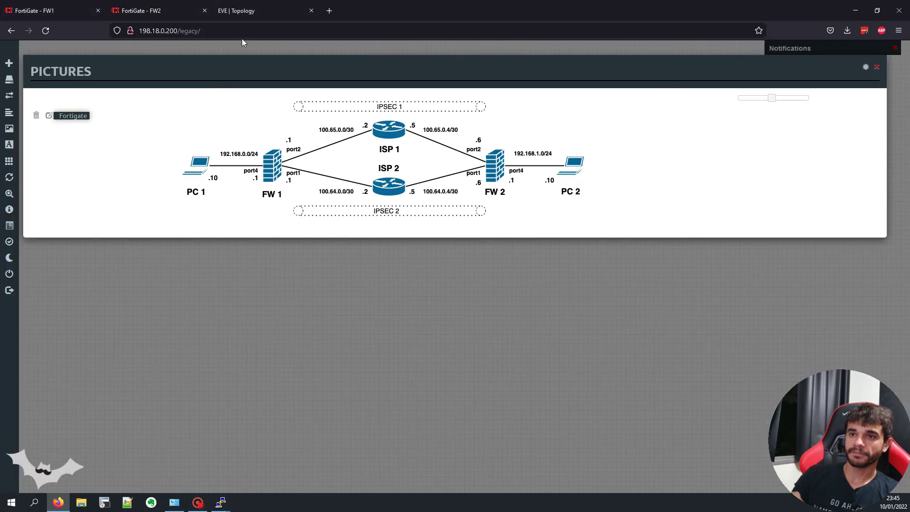
{"action": "left_click", "coordinate": [57, 11]}
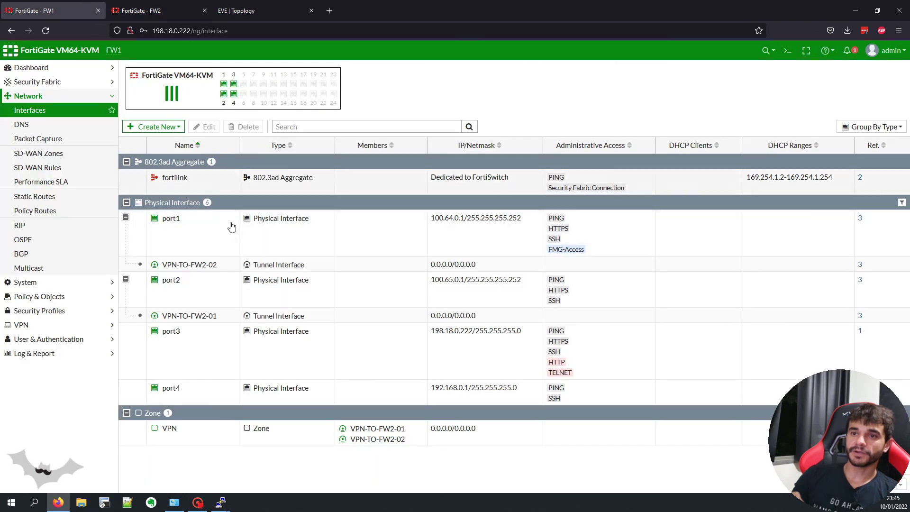
Step: Disable FW1's VPN-TO-FW2-01 tunnel and watch PC2's ping fail over to the backup tunnel
{"action": "right_click", "coordinate": [198, 318]}
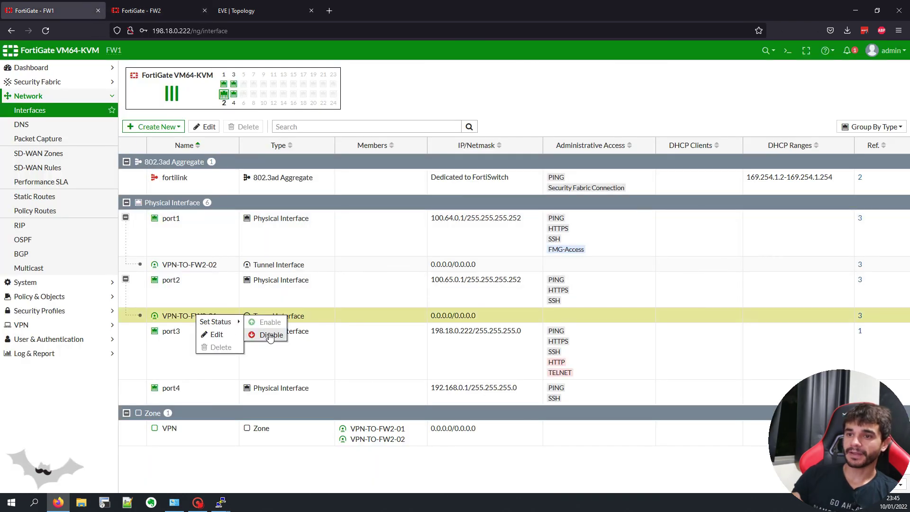
{"action": "left_click", "coordinate": [270, 335]}
{"action": "mouse_move", "coordinate": [221, 502]}
{"action": "left_click", "coordinate": [275, 463]}
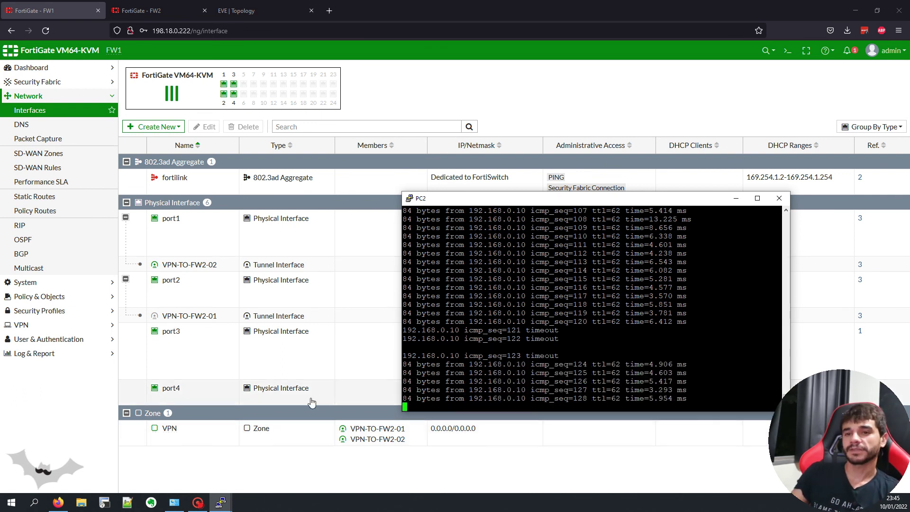
Step: Re-enable the VPN-TO-FW2-01 tunnel on FW1
{"action": "left_click", "coordinate": [200, 319]}
{"action": "right_click", "coordinate": [200, 319]}
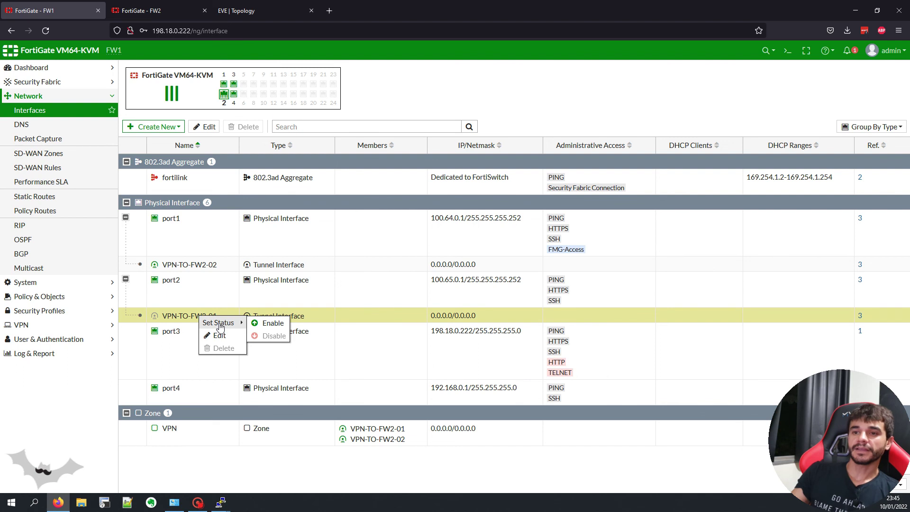
{"action": "left_click", "coordinate": [265, 322]}
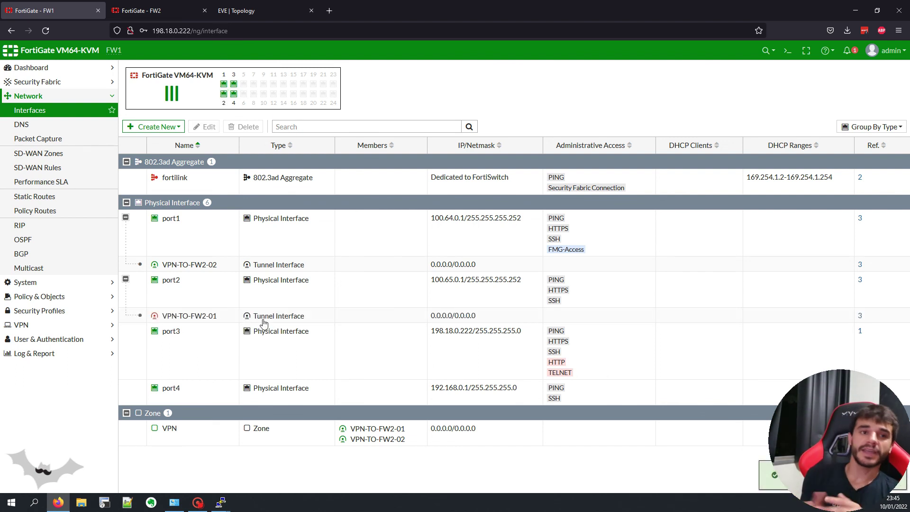